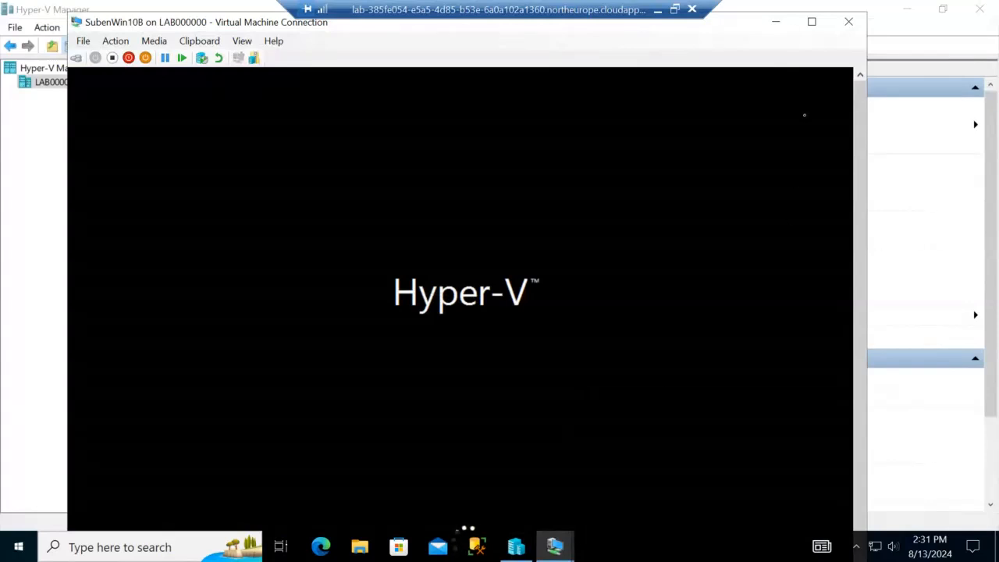
Step: Minimize the SubenWin10B console and close Hyper-V Manager
click(776, 26)
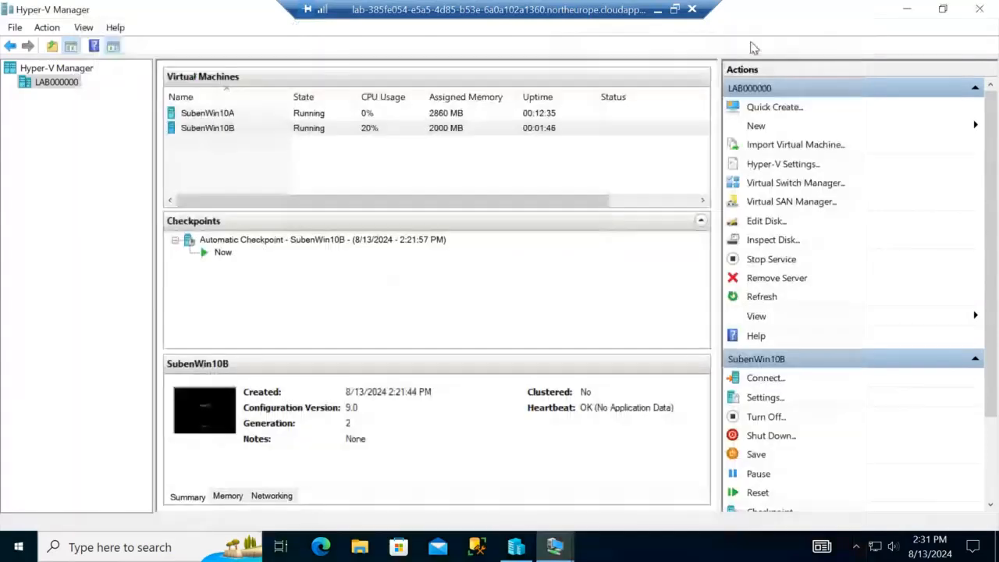
click(908, 11)
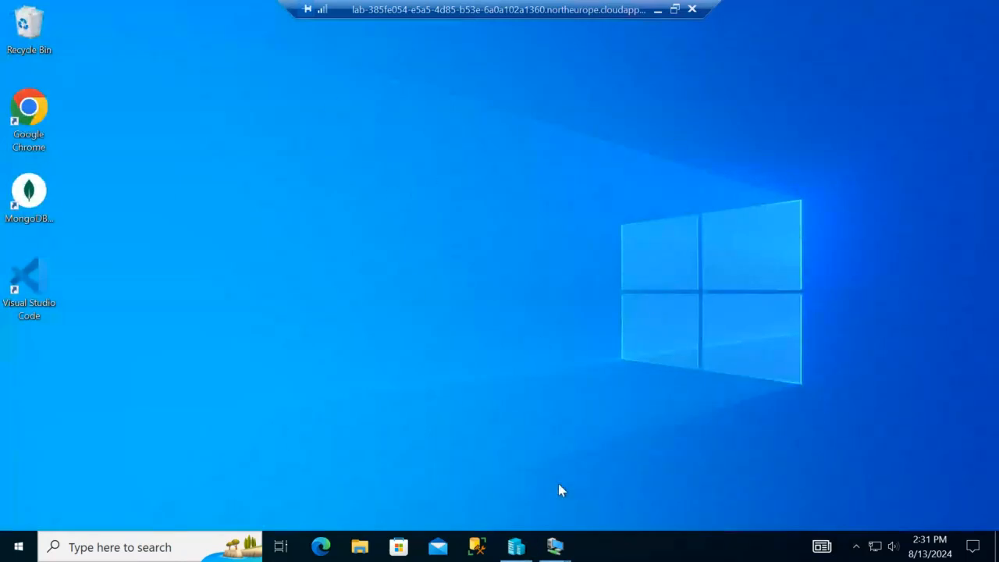
click(516, 547)
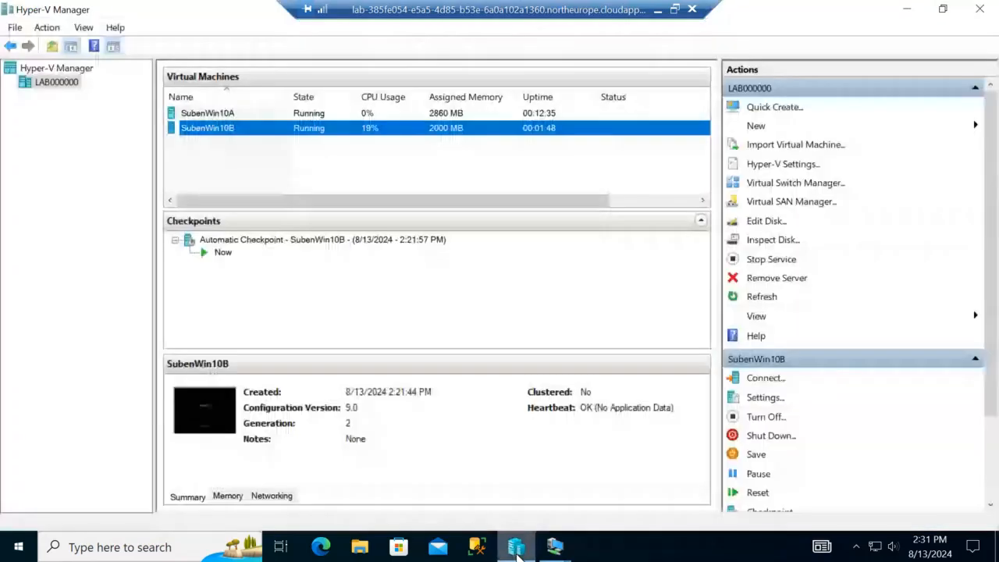
click(988, 16)
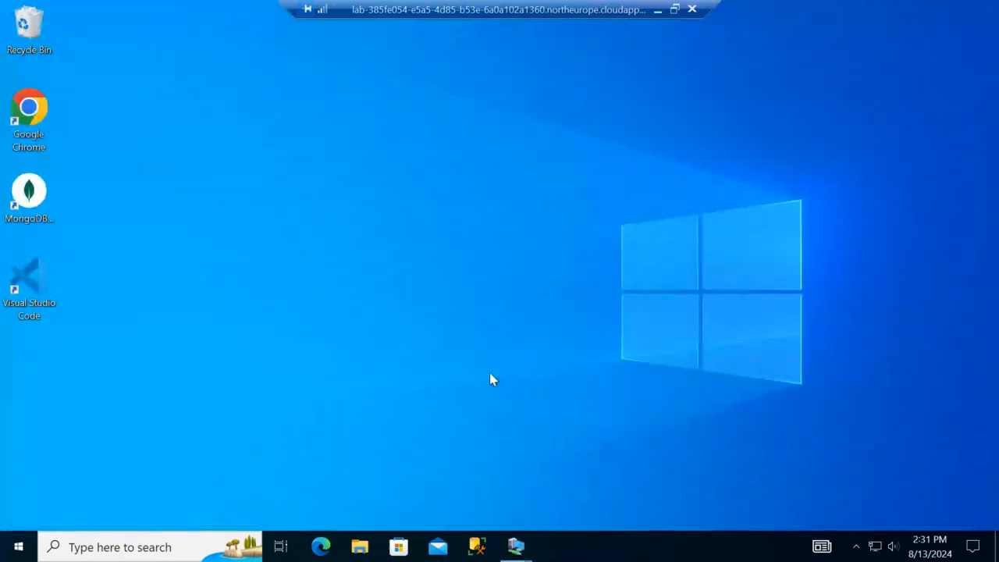
Step: Close the SubenWin10A and SubenWin10B connection windows from the taskbar previews
click(516, 547)
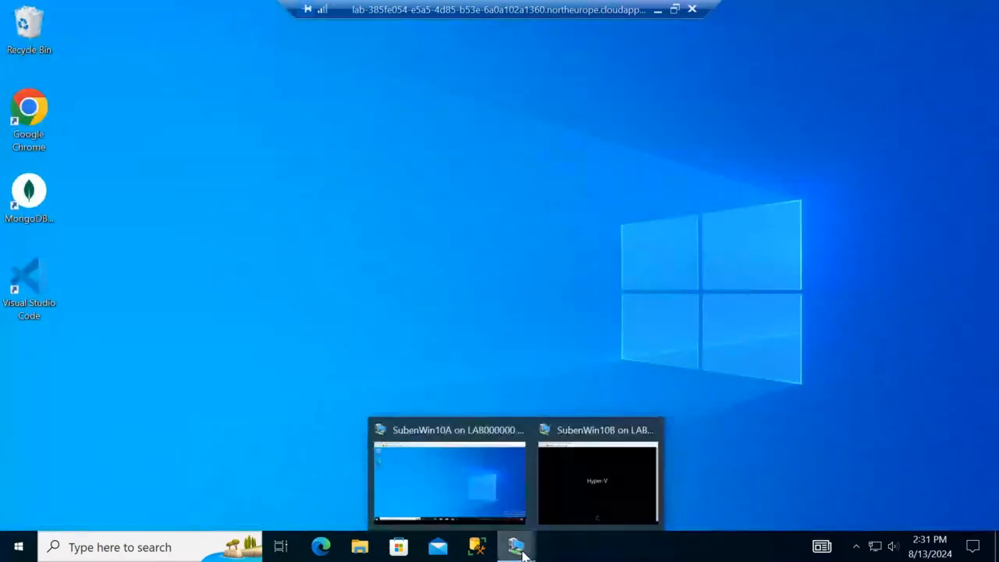
click(520, 430)
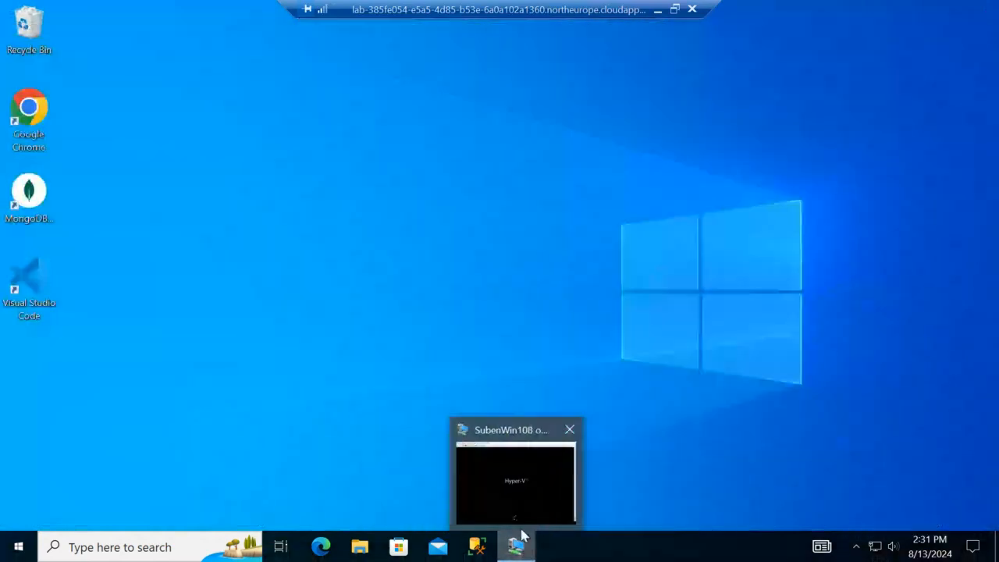
click(571, 431)
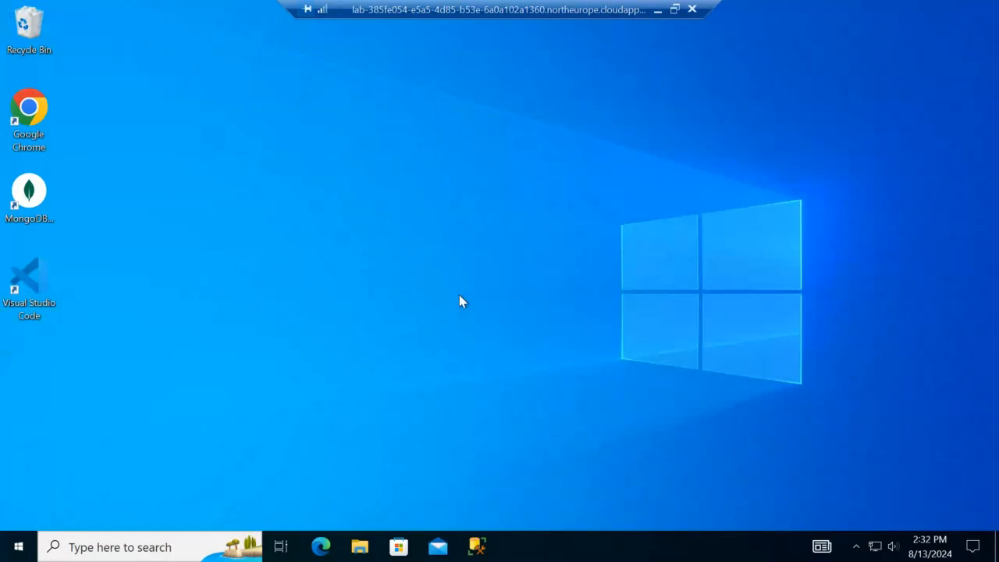
Step: Search the Start menu for 'hyper' and launch Hyper-V Manager
key(super)
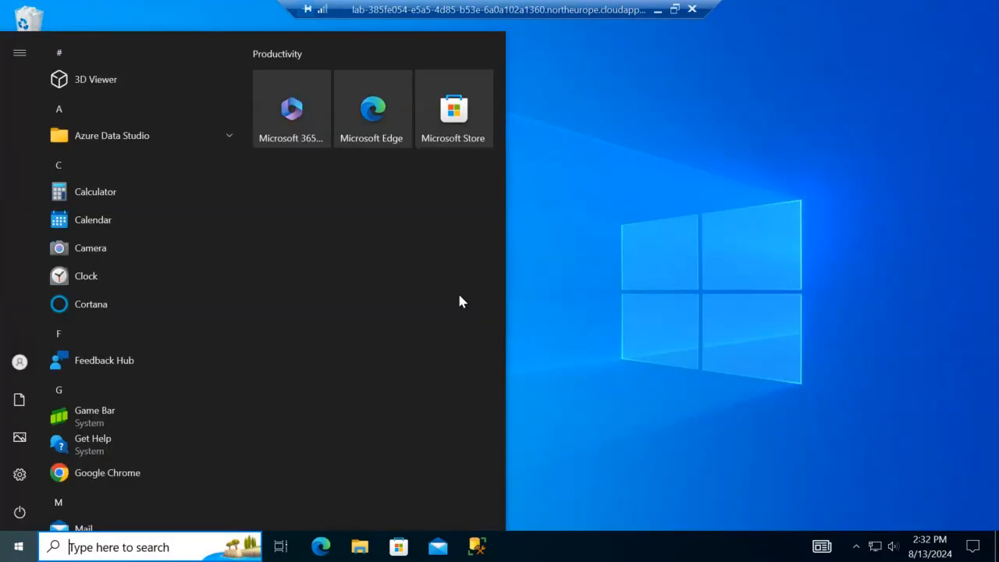
text(hyper)
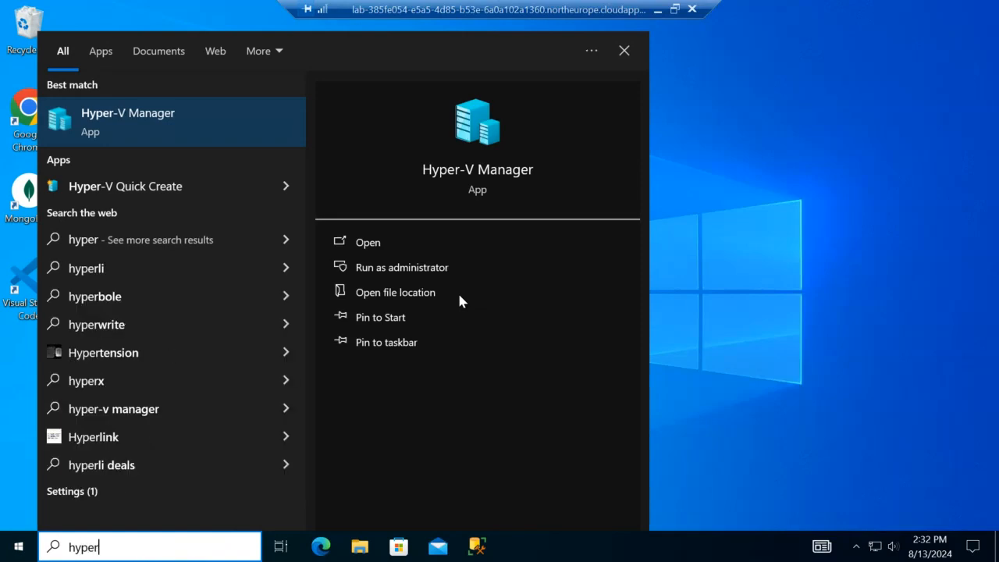
click(151, 118)
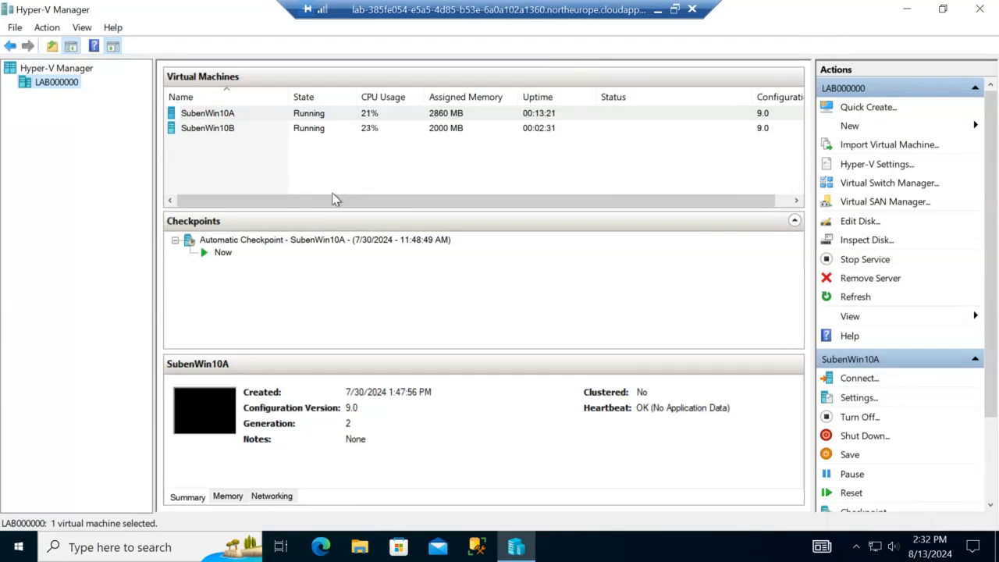
Step: Start a new virtual machine named SubenWin10A as Generation 2
click(876, 128)
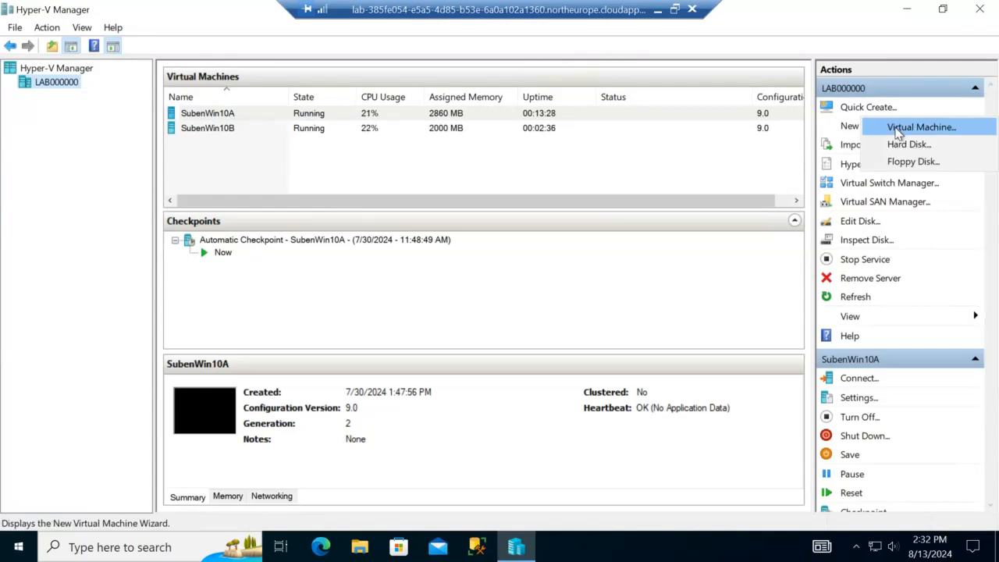
click(897, 131)
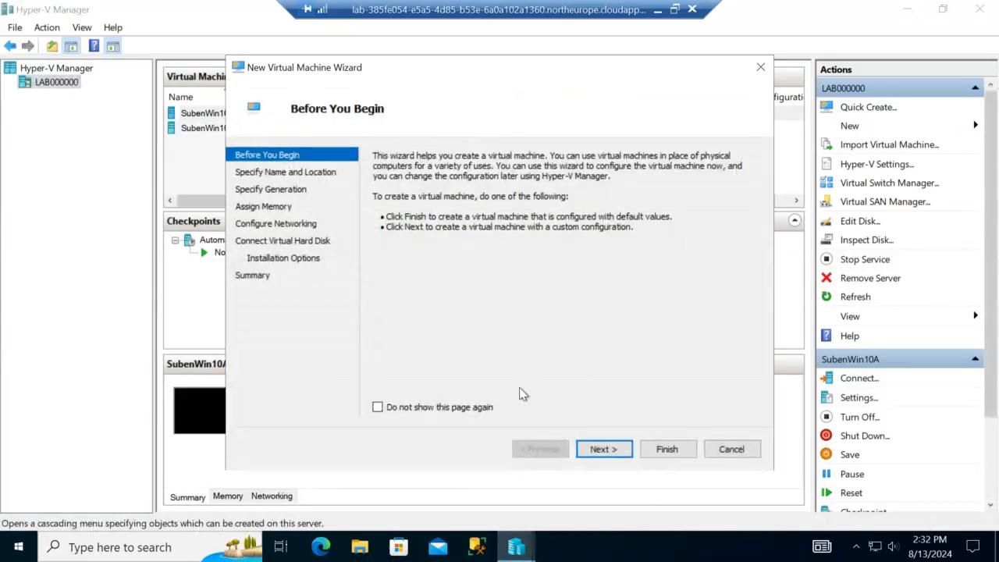
click(601, 449)
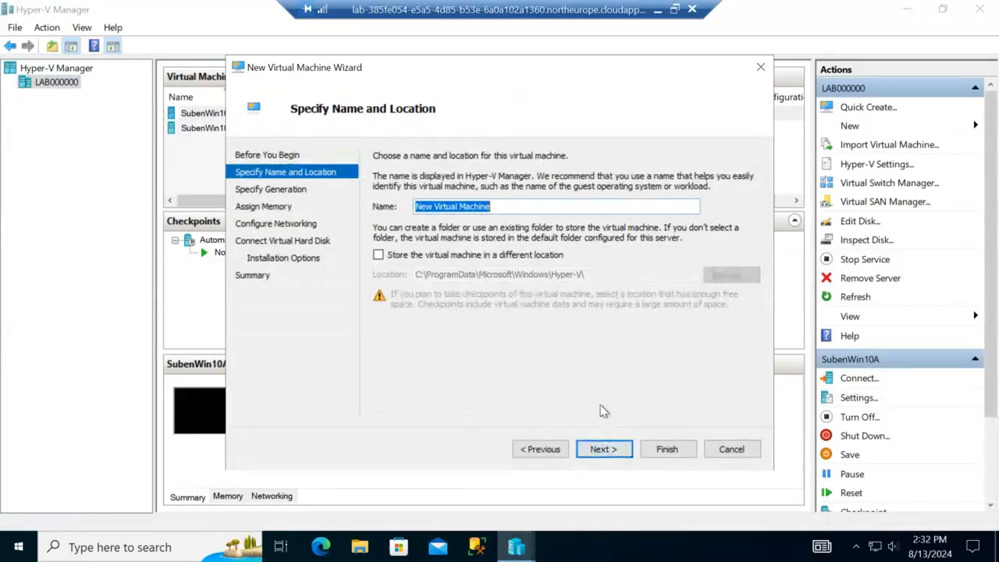
drag(507, 67, 634, 84)
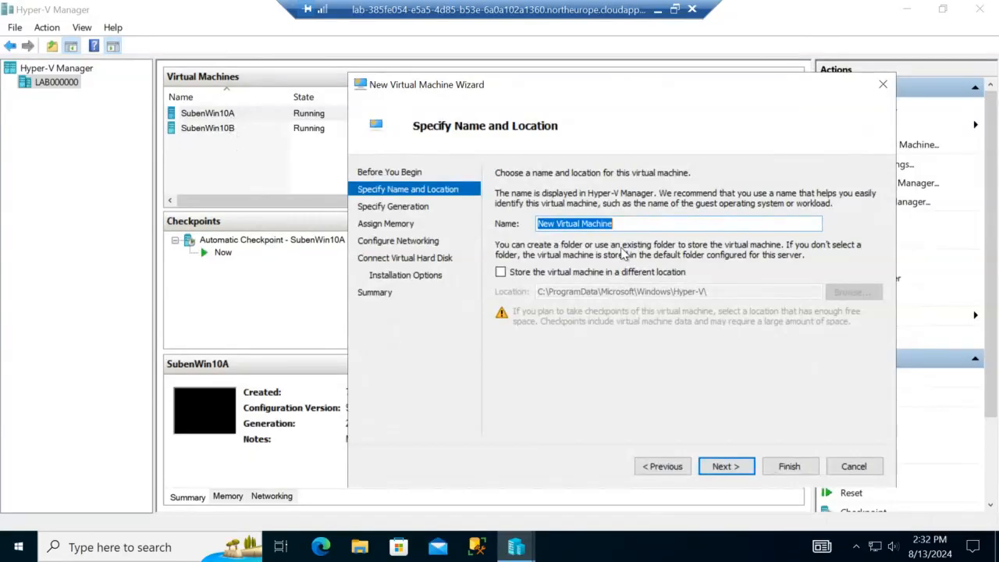
text(Suben)
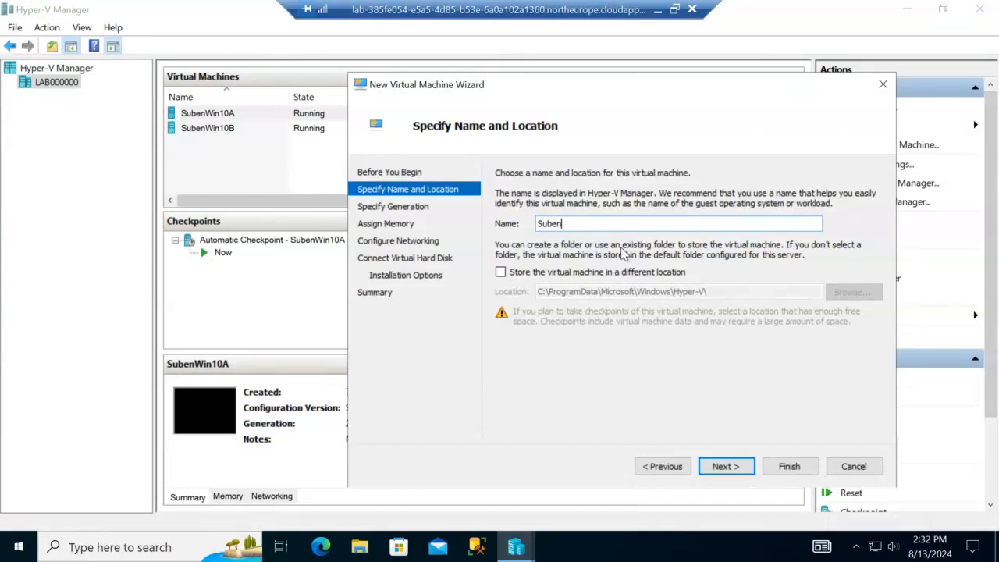
text(Win10A)
click(736, 472)
click(545, 241)
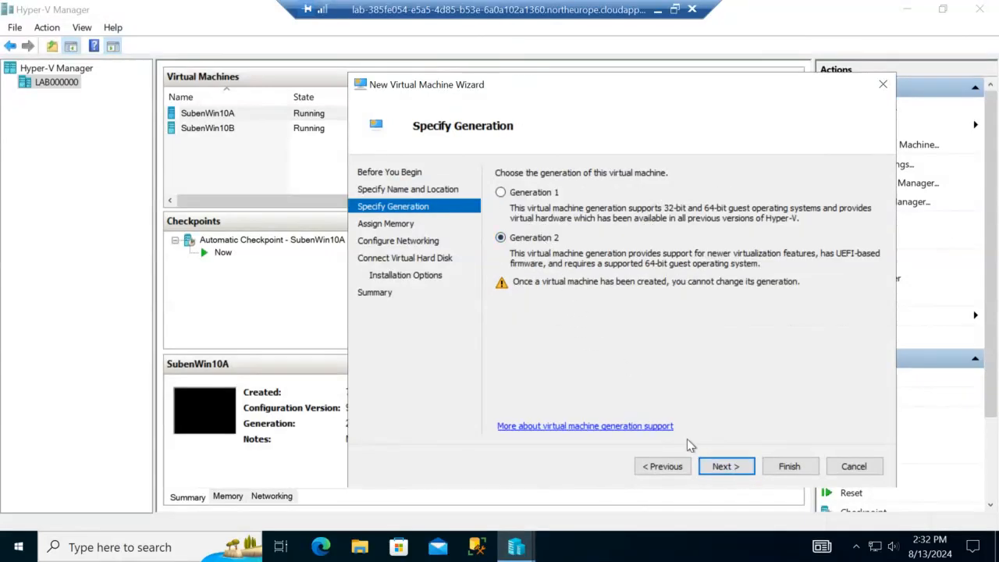
Step: Give it 2000 MB memory, no network connection and the default new virtual disk
click(725, 466)
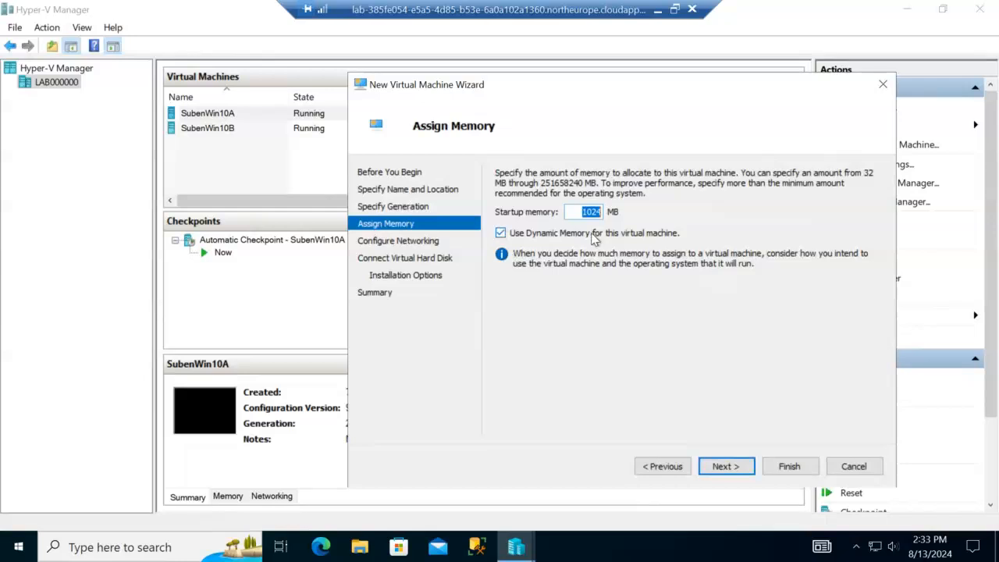
text(2000)
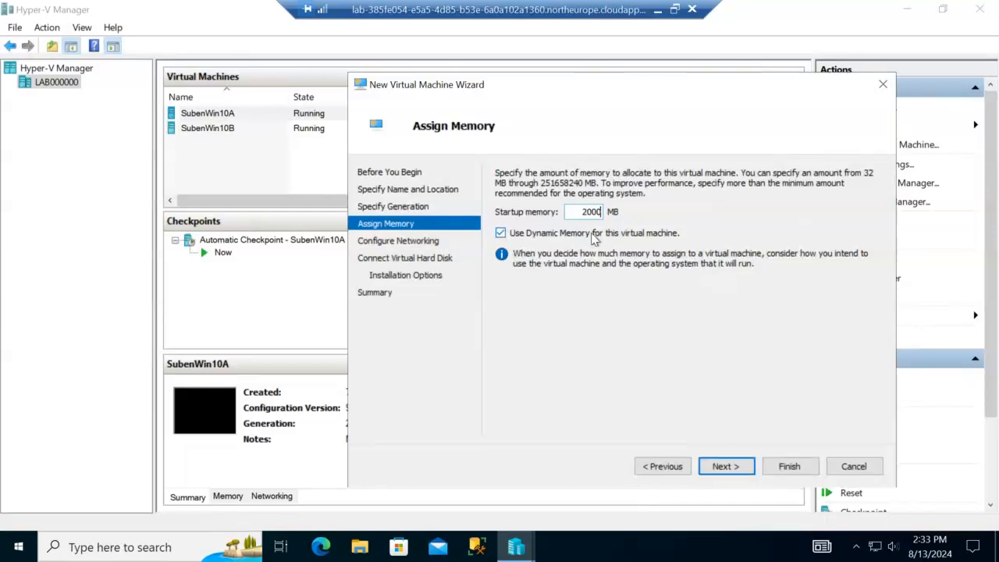
click(734, 465)
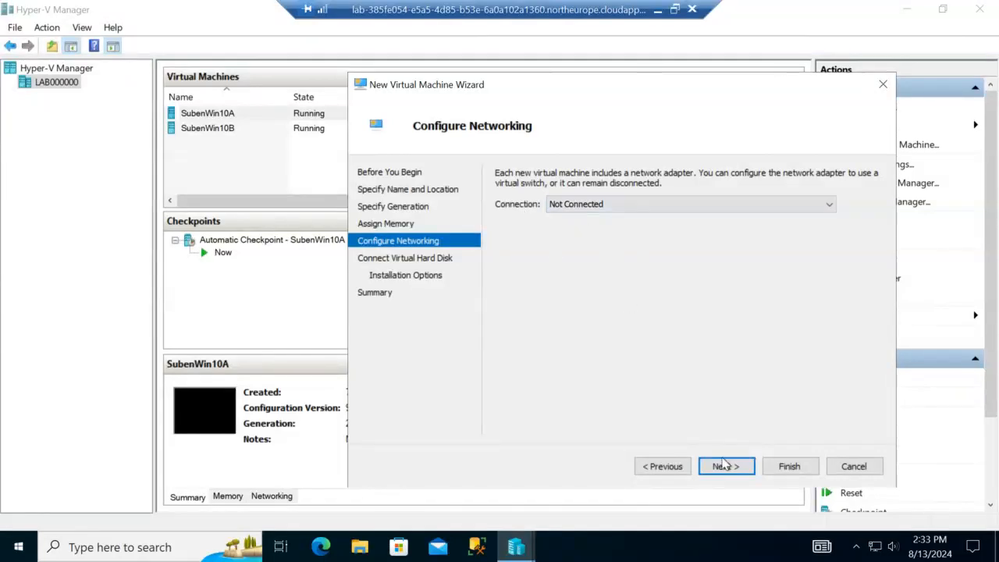
click(724, 465)
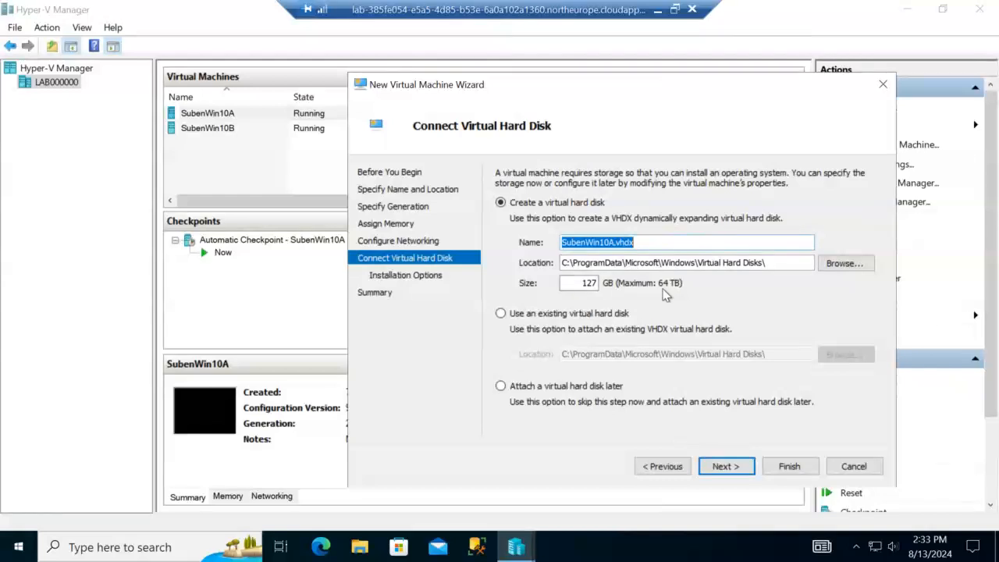
click(741, 472)
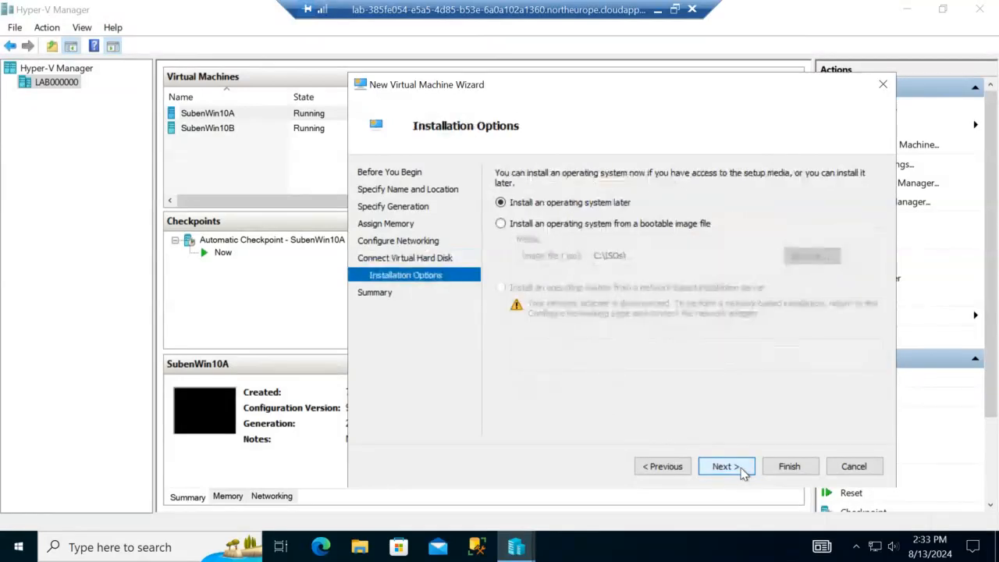
Step: Install from the Windows_10_Enterprise_Evaluation.iso image and advance to the summary
click(570, 224)
click(812, 257)
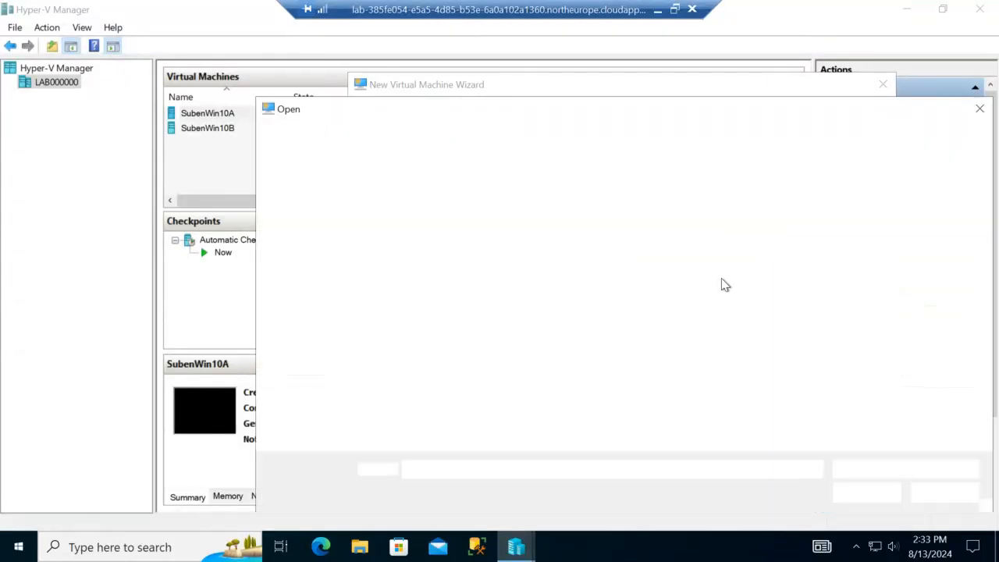
click(540, 258)
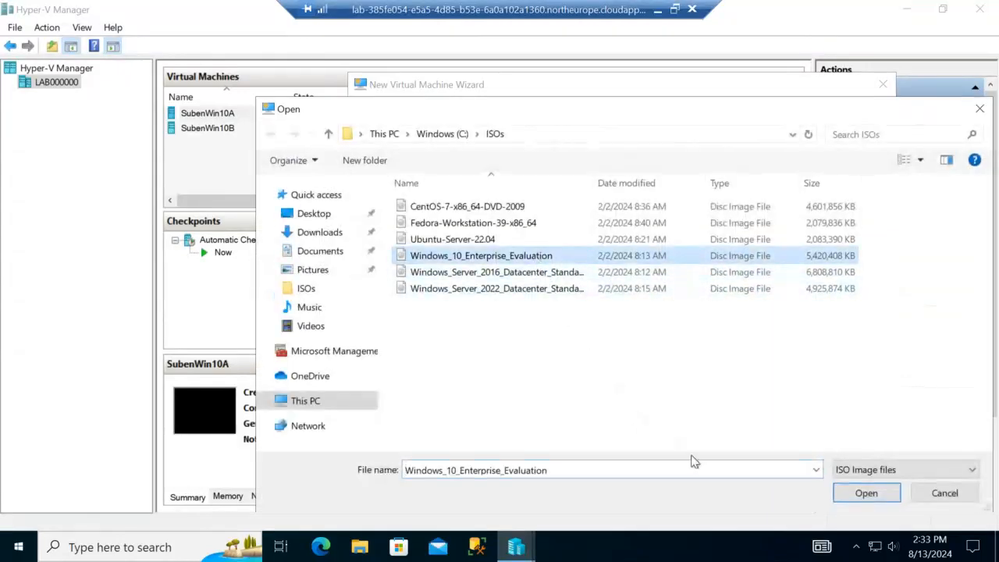
click(867, 494)
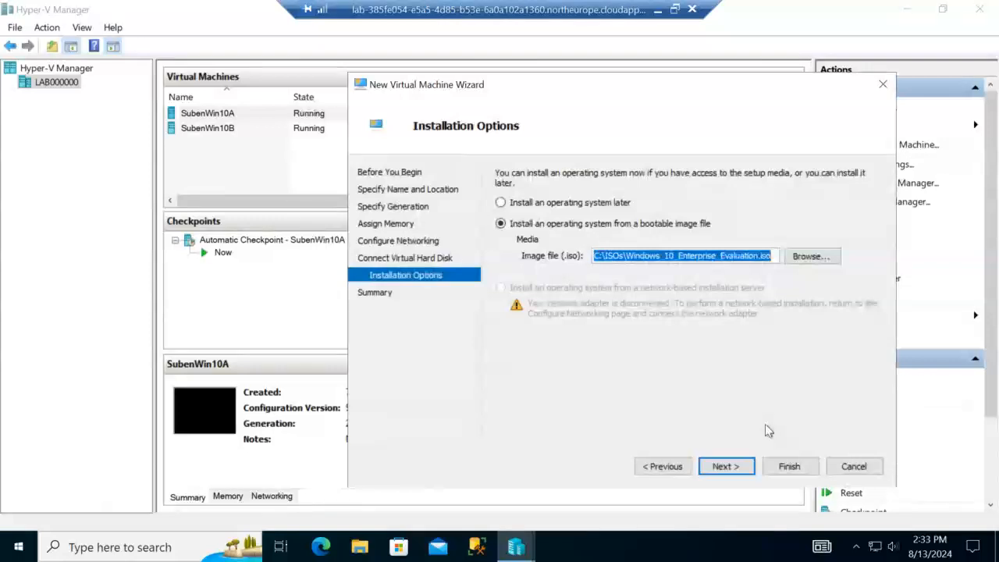
click(726, 466)
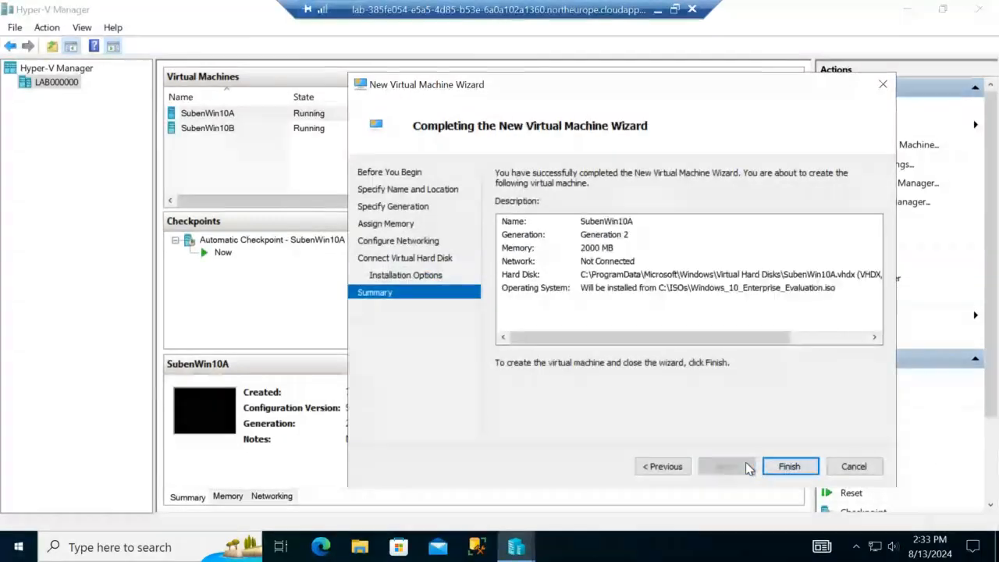
Step: Attempt to create SubenWin10A, dismiss the hard-disk error, and cancel the wizard
click(790, 467)
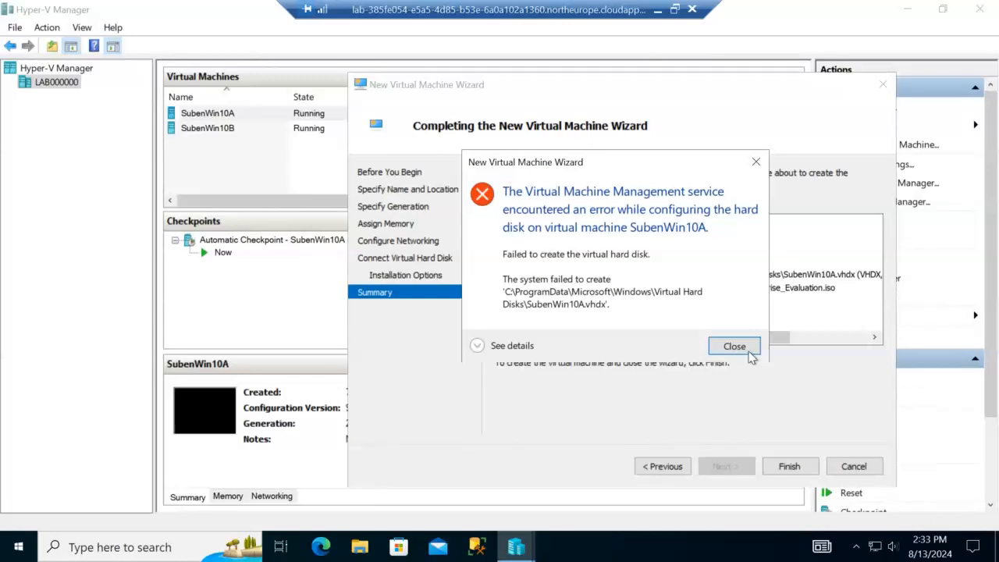
click(743, 349)
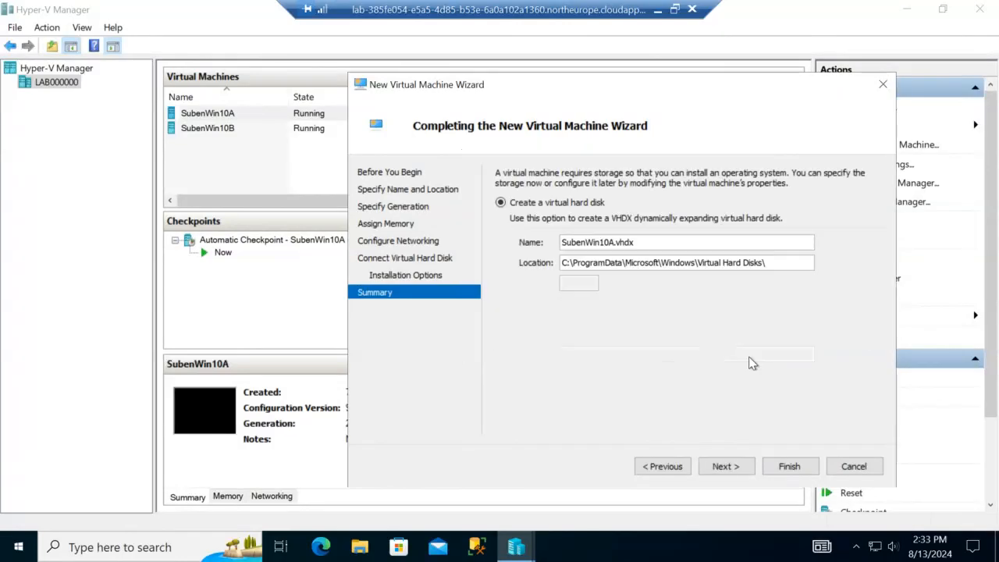
click(855, 466)
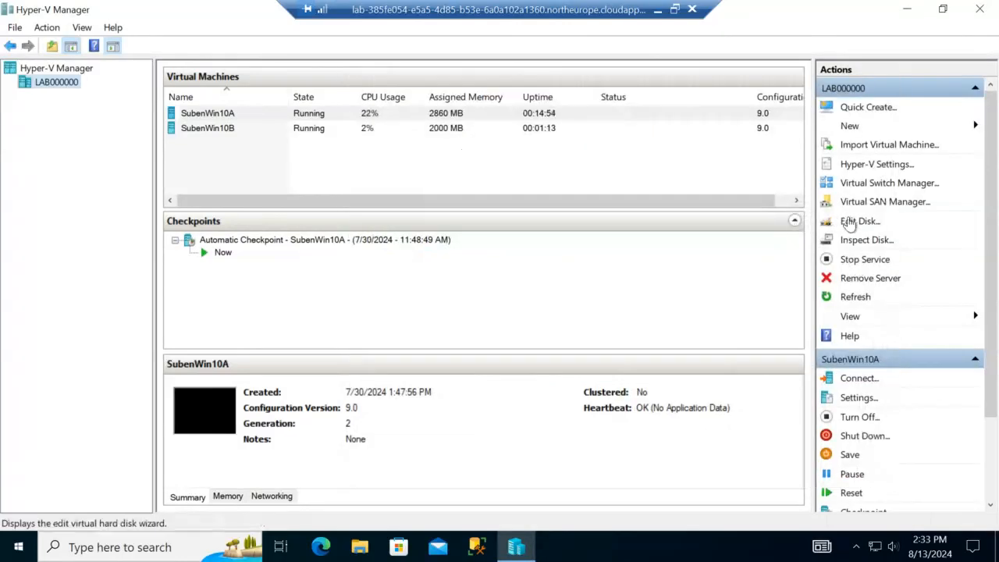
Step: Start Edit Disk and browse the Virtual Hard Disks folder with the SubenWin10A and SubenWin10B disks
click(850, 225)
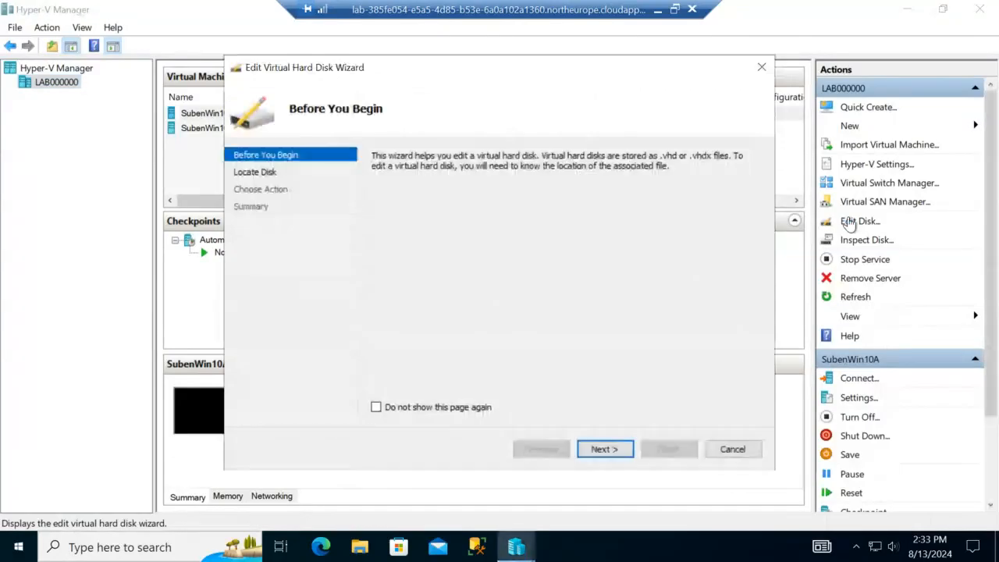
click(616, 451)
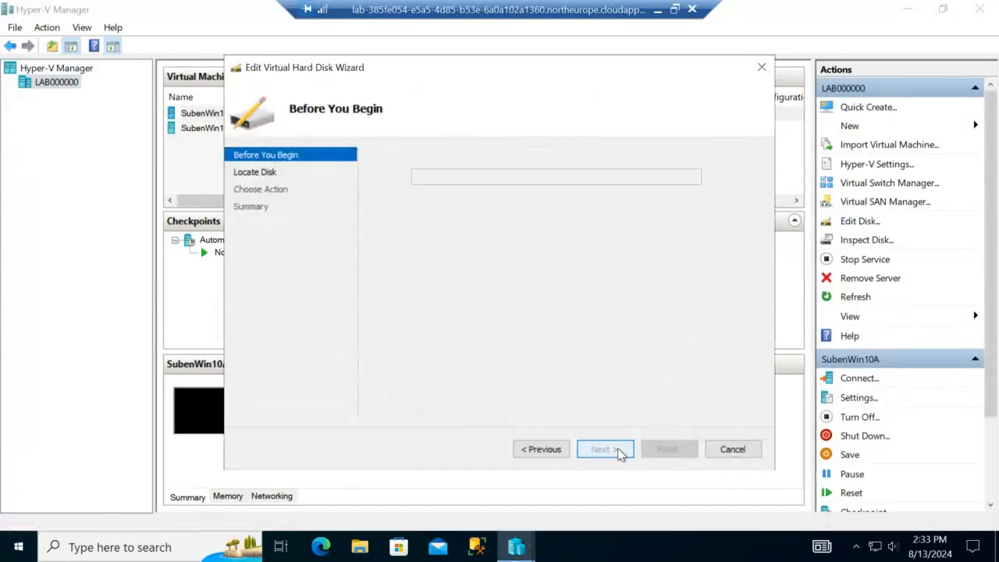
click(732, 178)
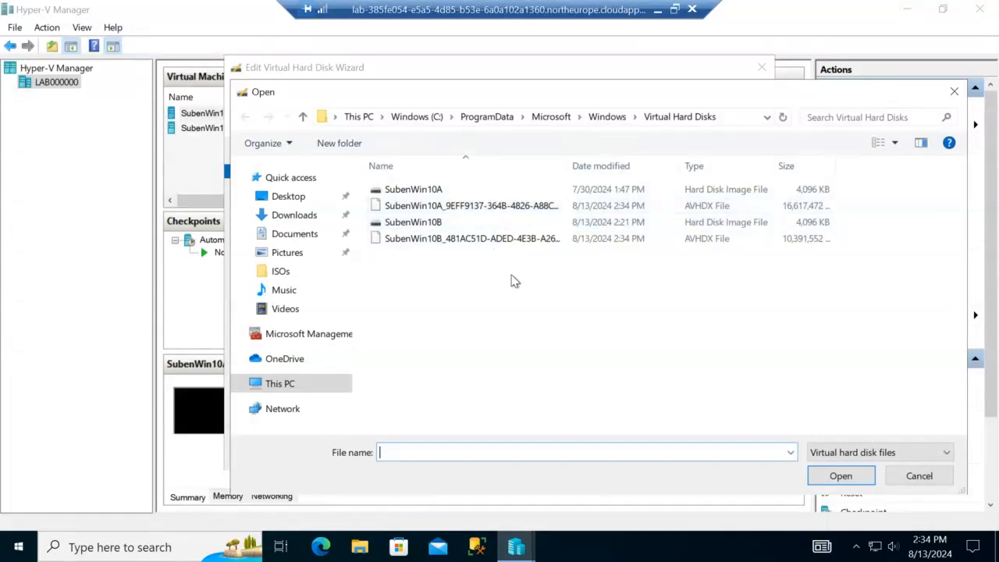
Step: Inspect the SubenWin10B disk file's options, then cancel the file browser and Edit Disk wizard
right_click(470, 226)
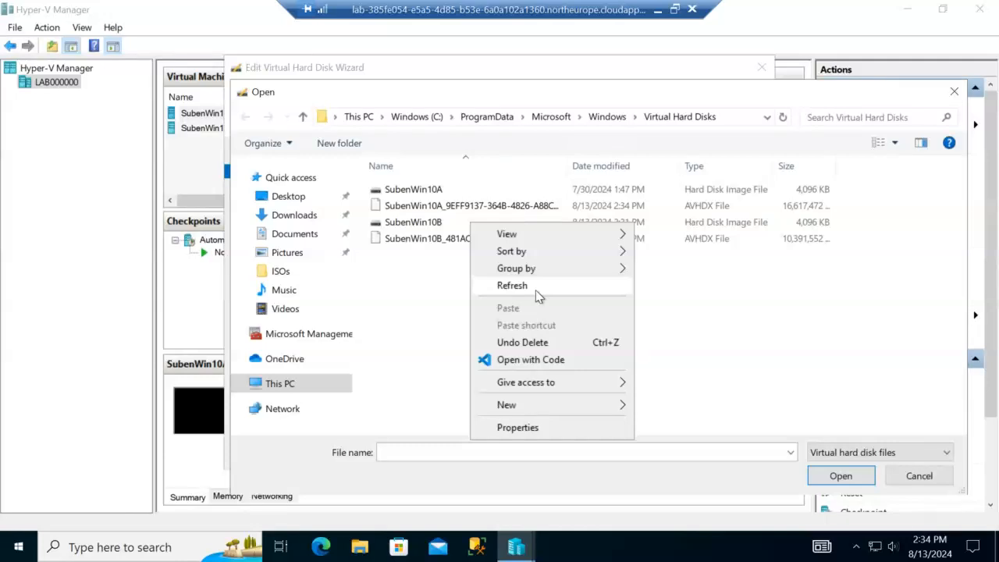
click(427, 222)
right_click(428, 222)
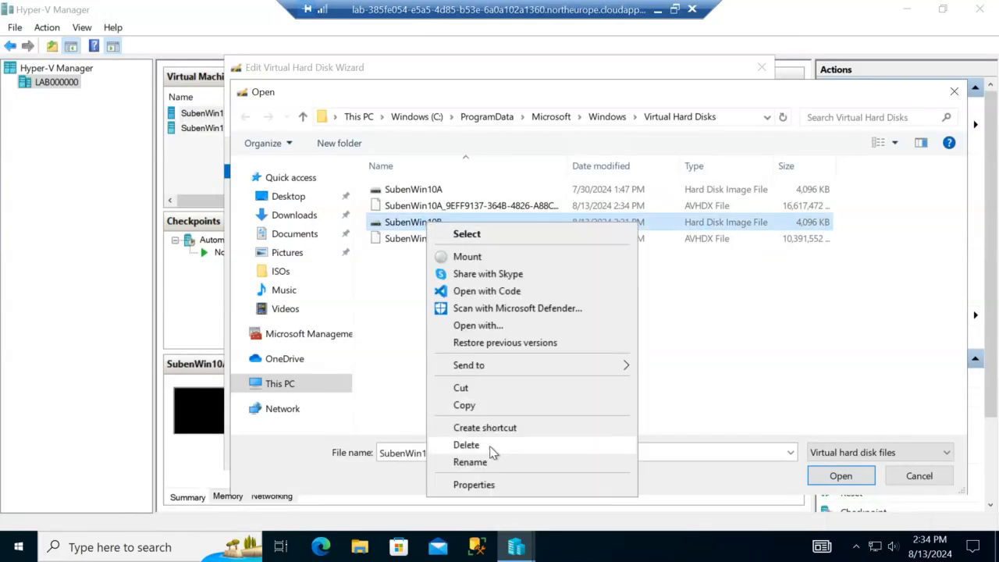
click(755, 380)
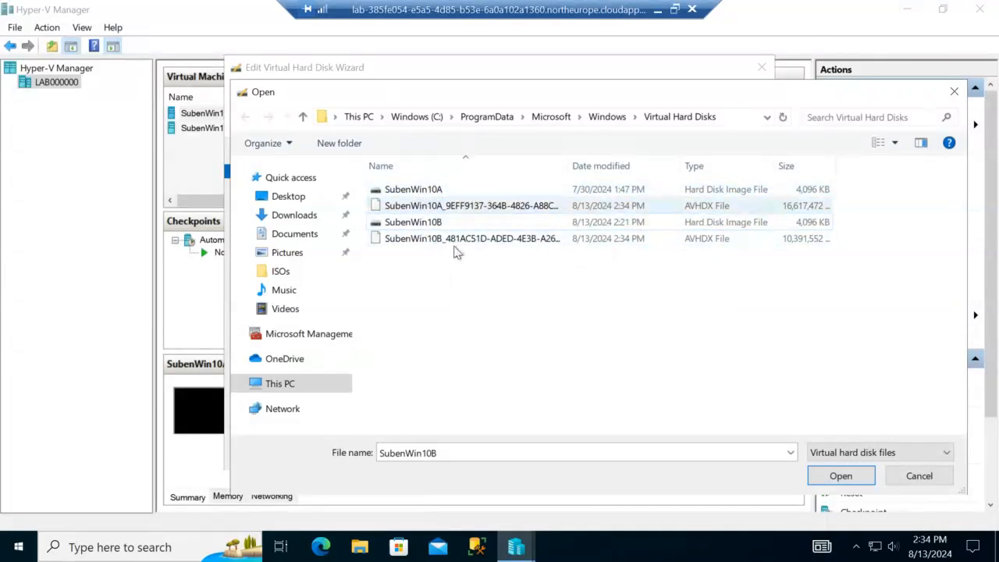
click(921, 478)
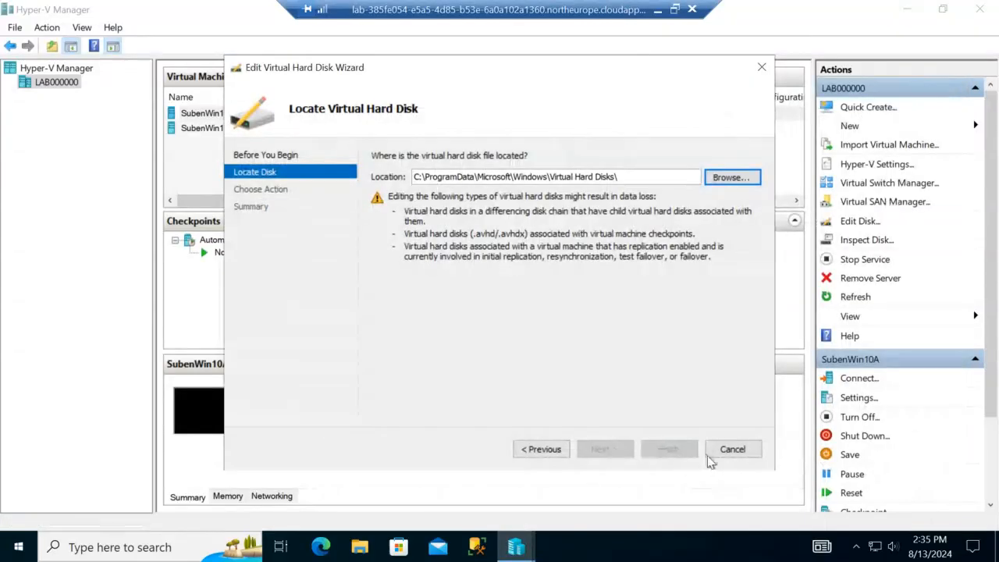
click(732, 449)
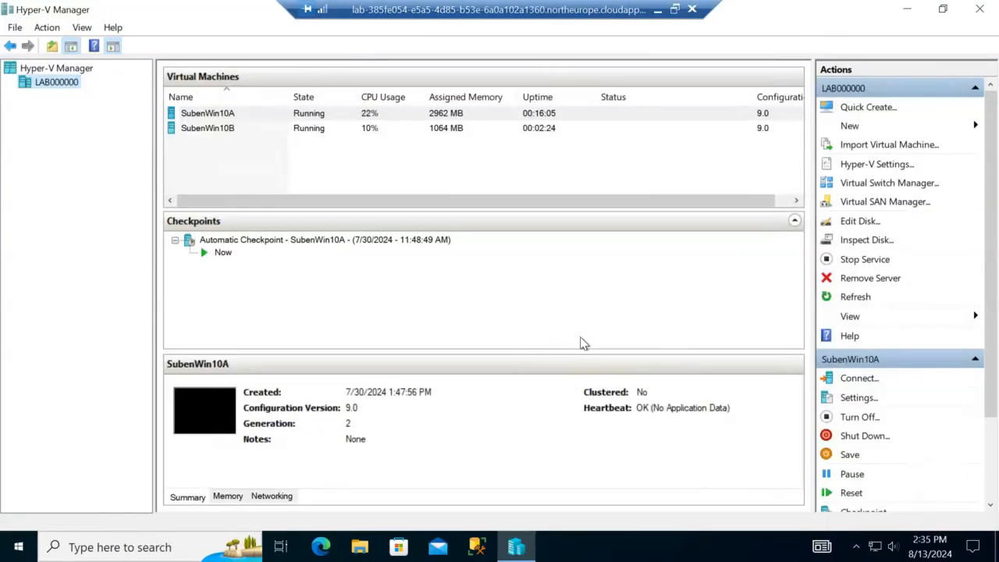
Step: Start a new Generation 2 virtual machine named Win10AA
click(872, 131)
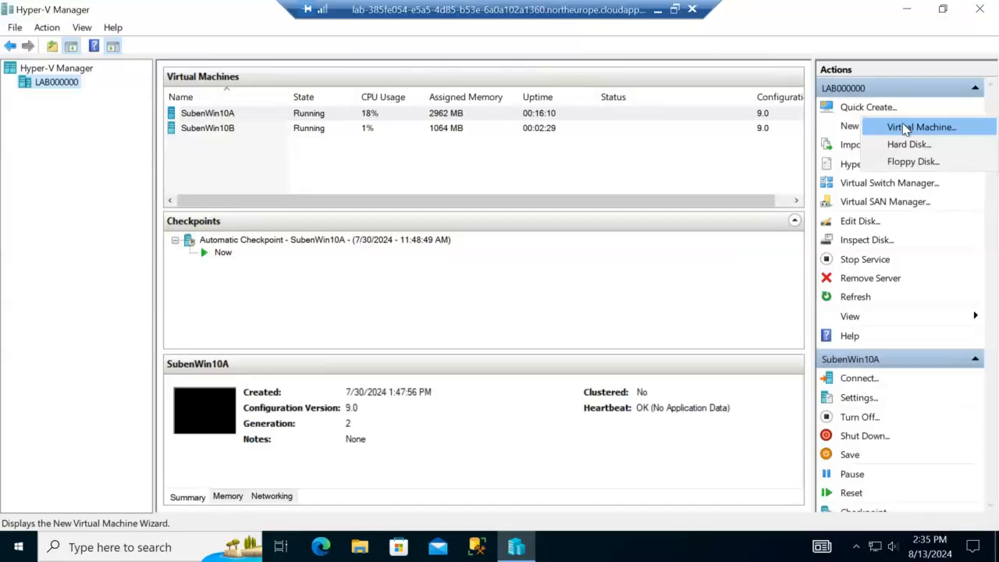
click(906, 127)
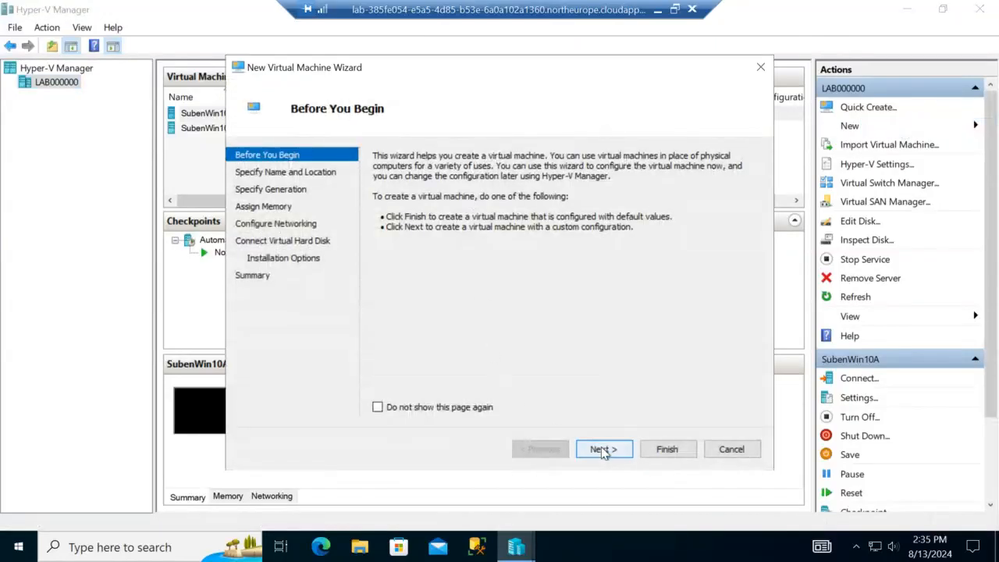
click(603, 450)
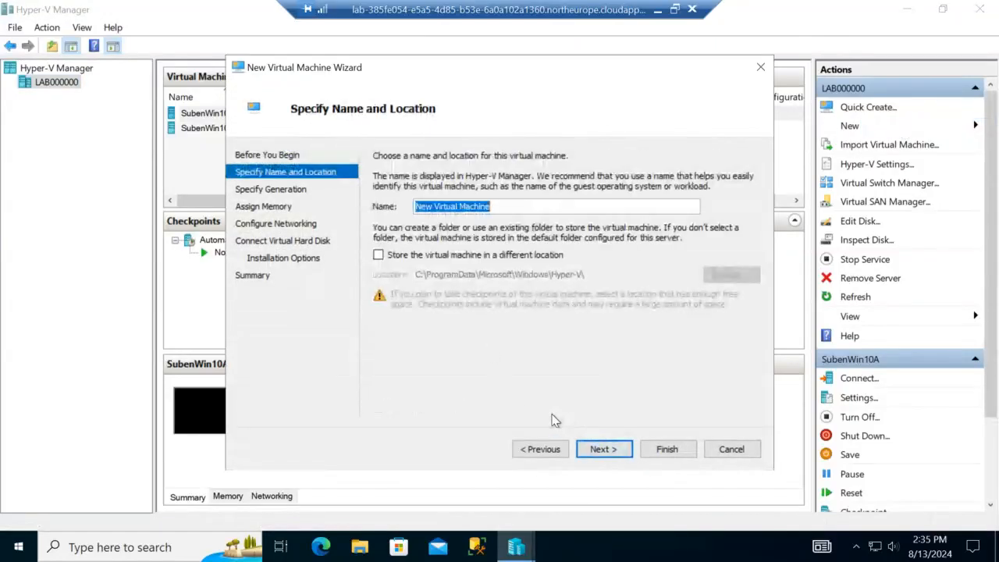
text(Win10AA)
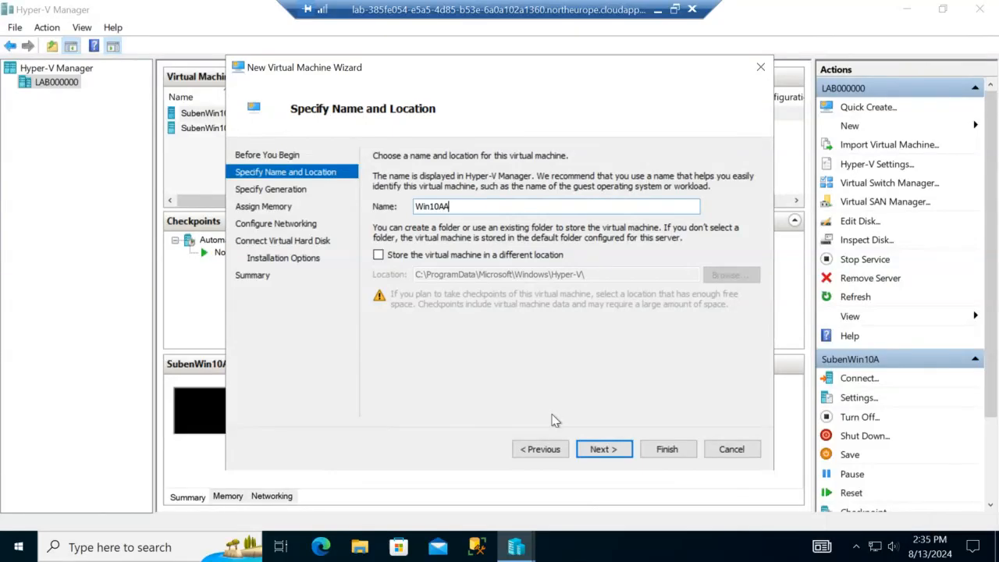
click(600, 449)
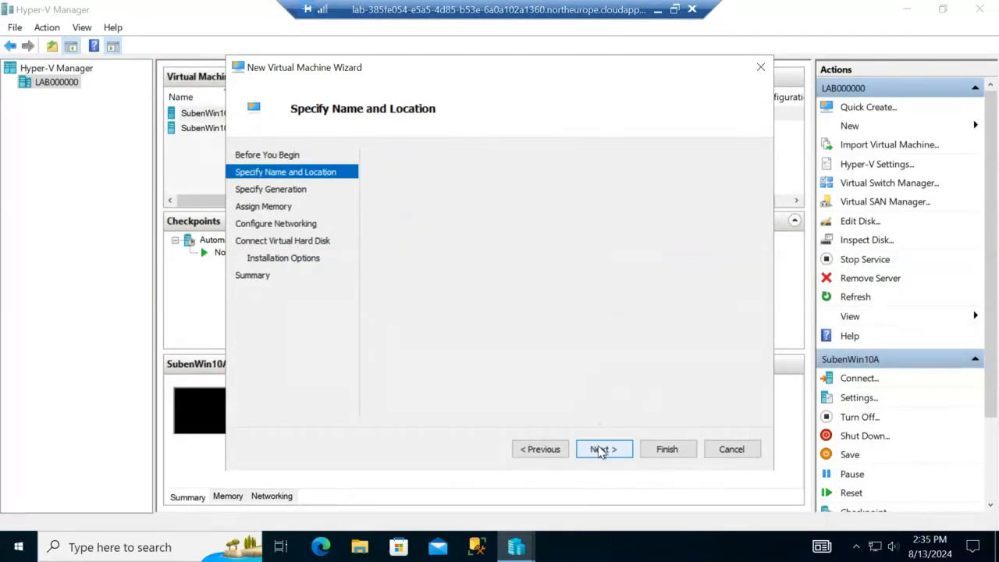
click(405, 221)
click(611, 453)
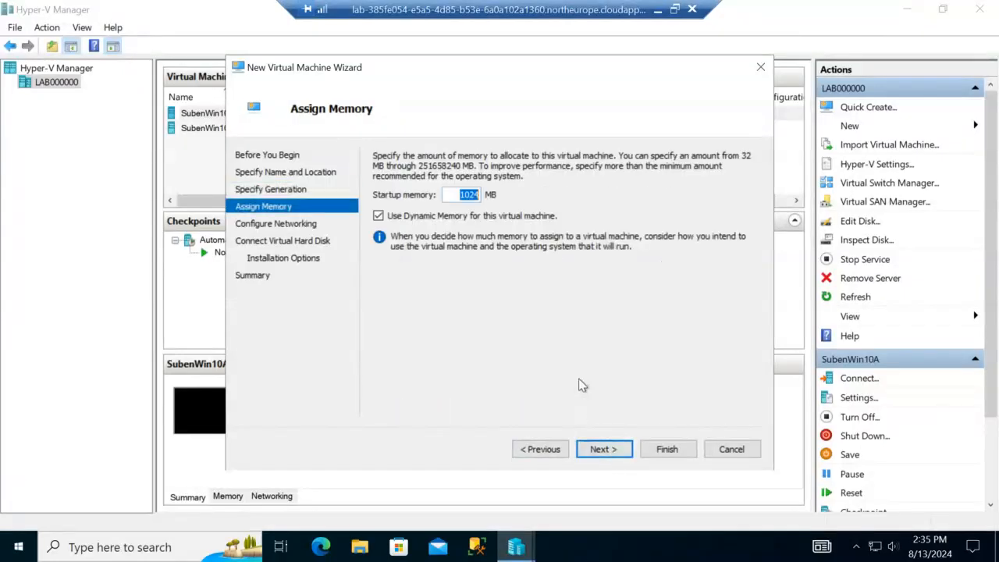
Step: Assign 2000 MB memory, no network, and the default 127 GB Win10AA.vhdx disk
text(2000)
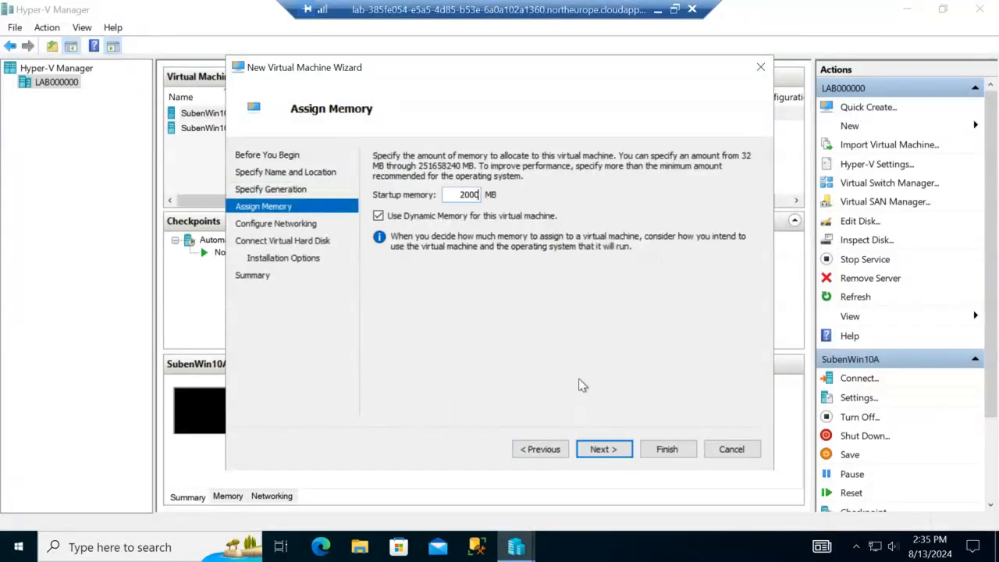
click(612, 452)
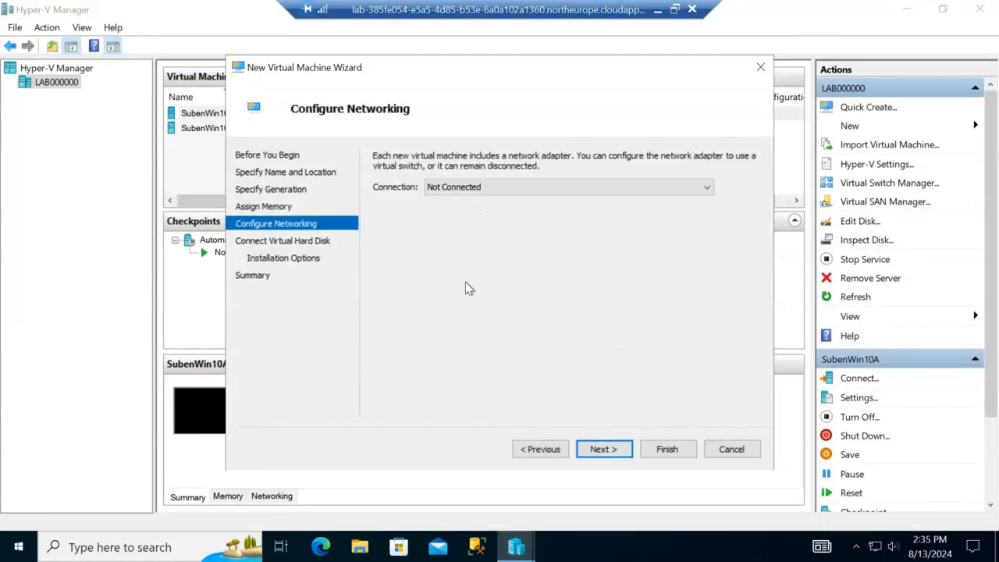
click(608, 451)
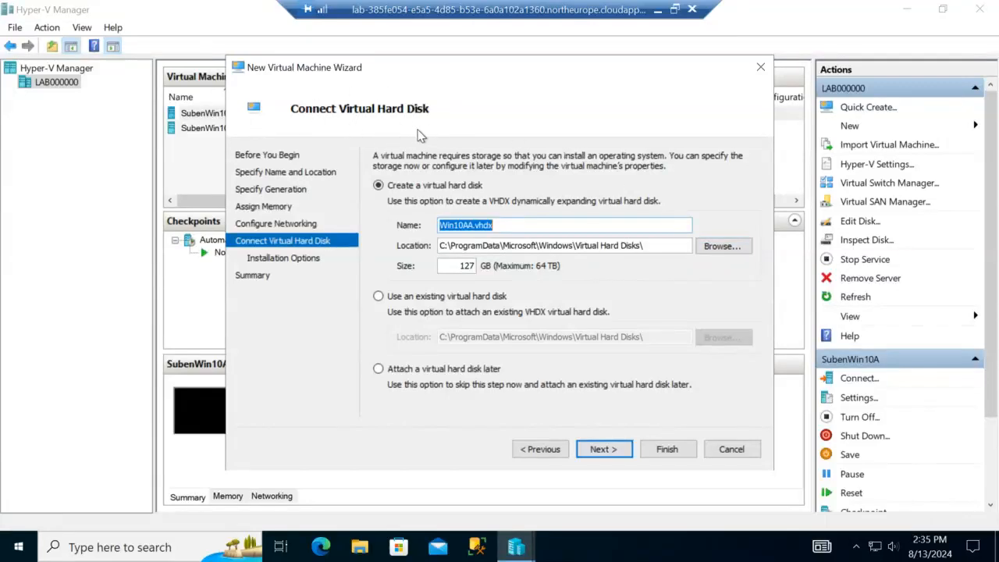
click(720, 250)
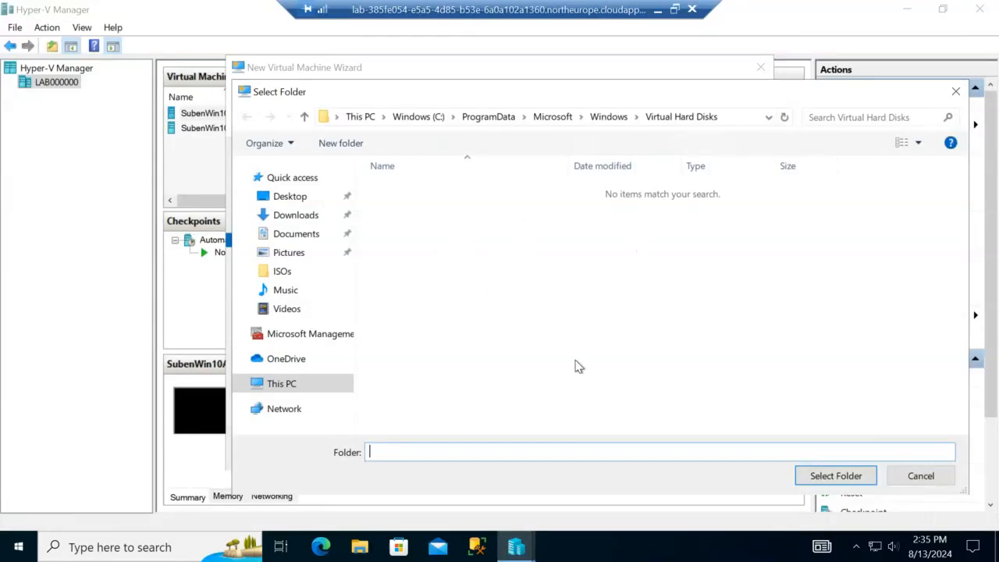
click(921, 477)
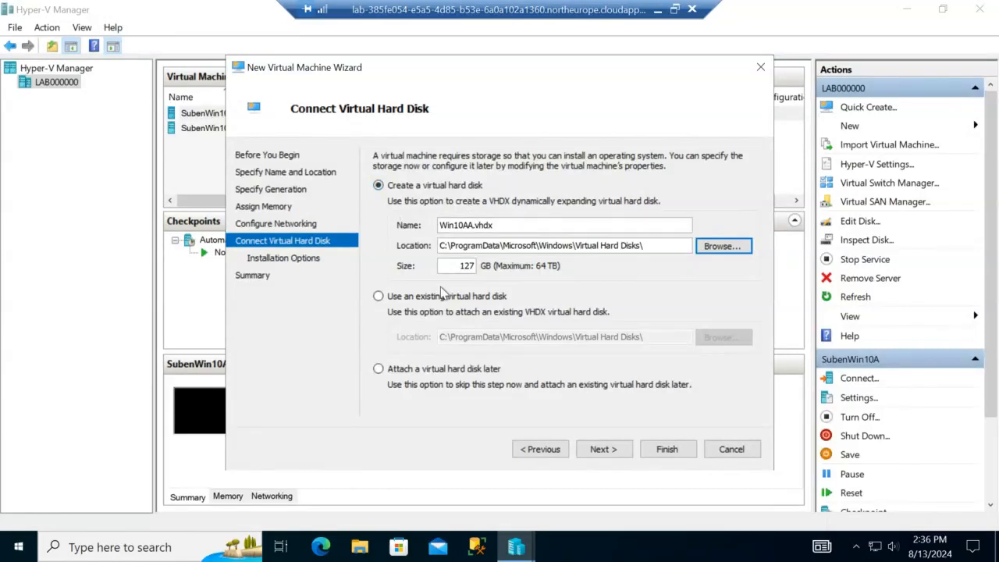
click(603, 449)
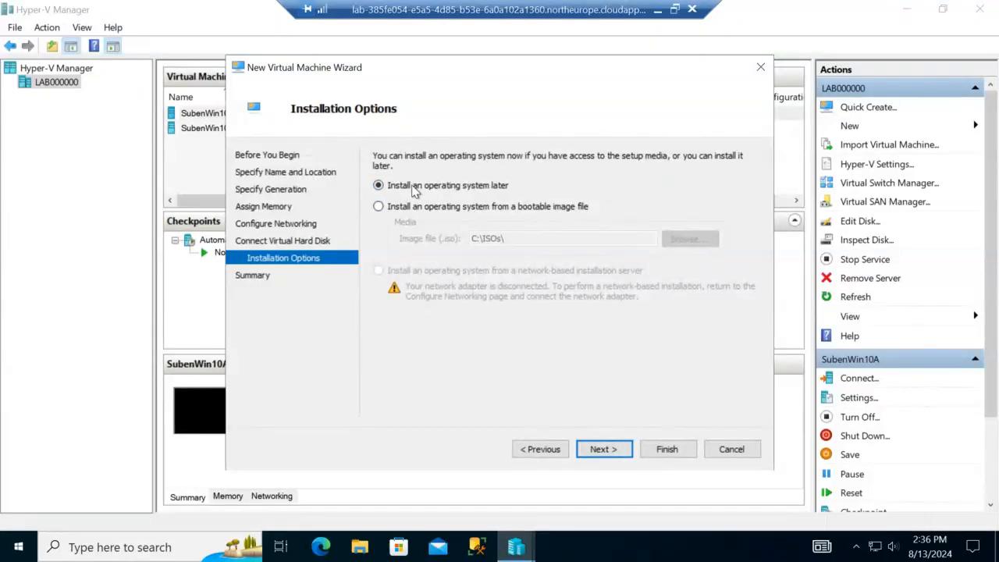
Step: Set Win10AA to install from Windows_10_Enterprise_Evaluation.iso and advance to the summary
click(379, 207)
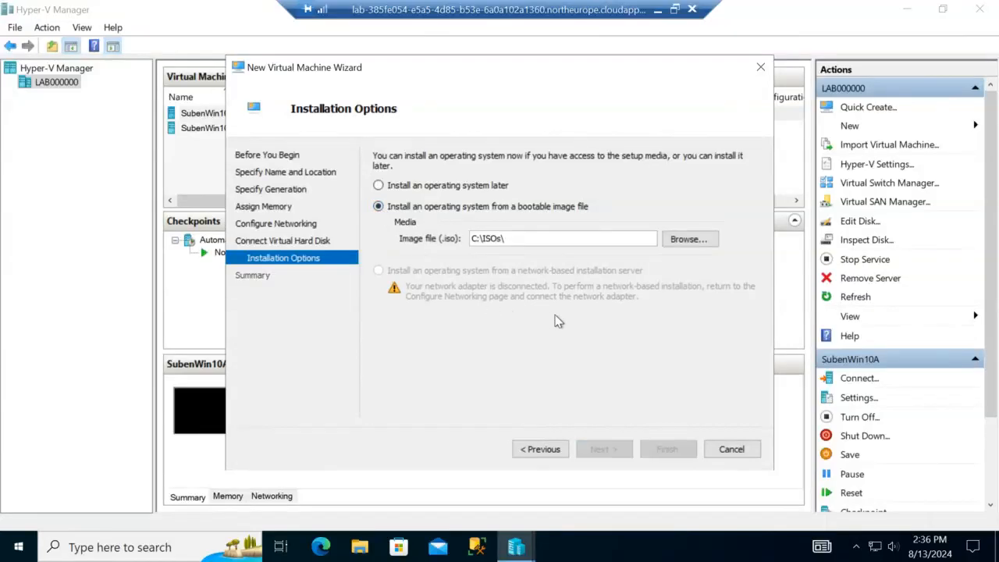
click(687, 242)
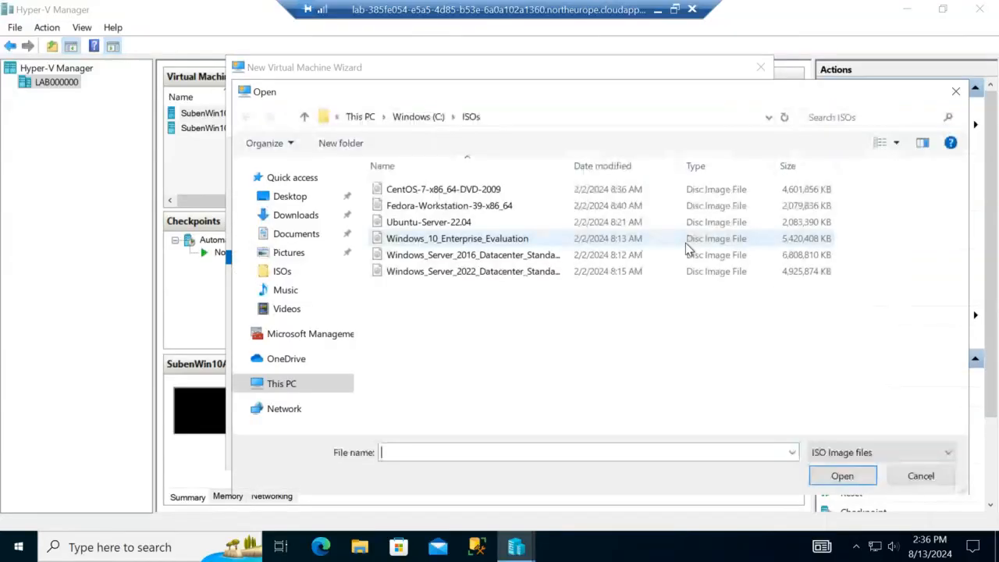
click(491, 242)
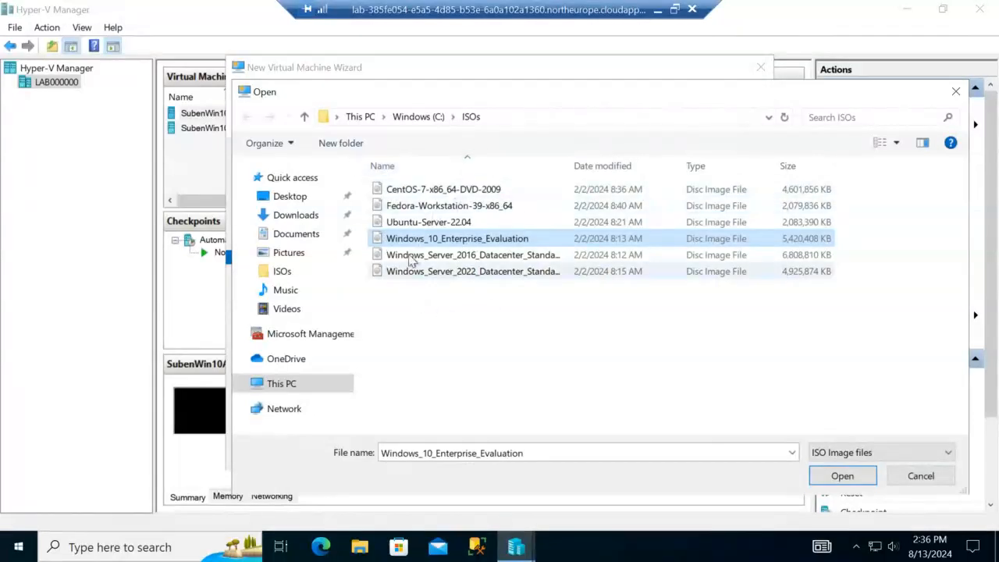
click(855, 480)
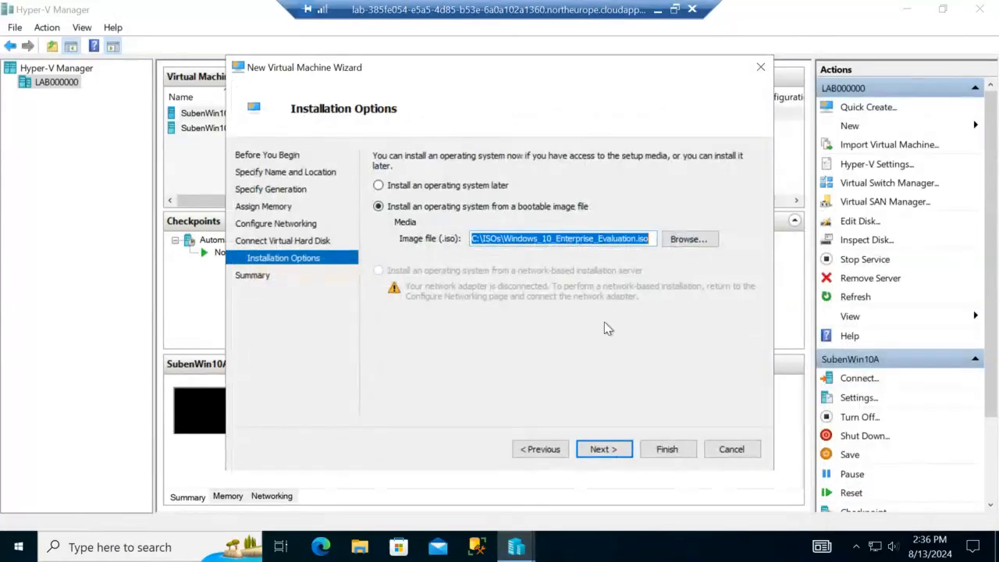
click(543, 448)
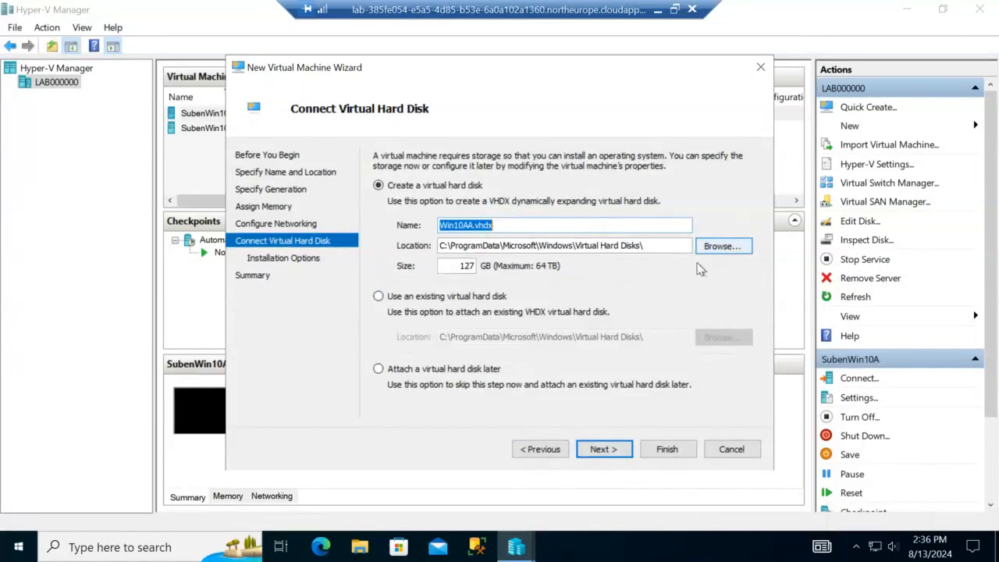
click(615, 448)
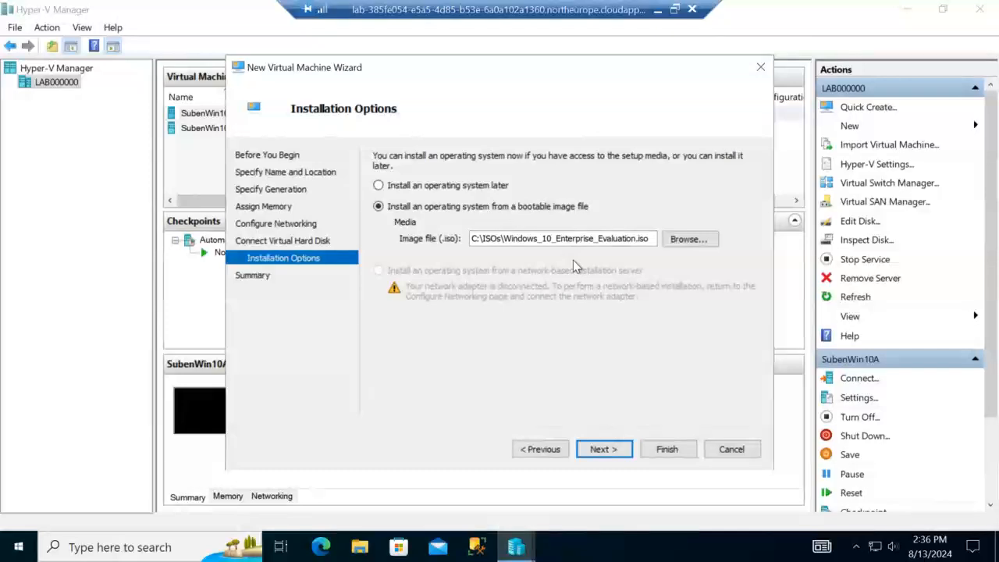
click(612, 451)
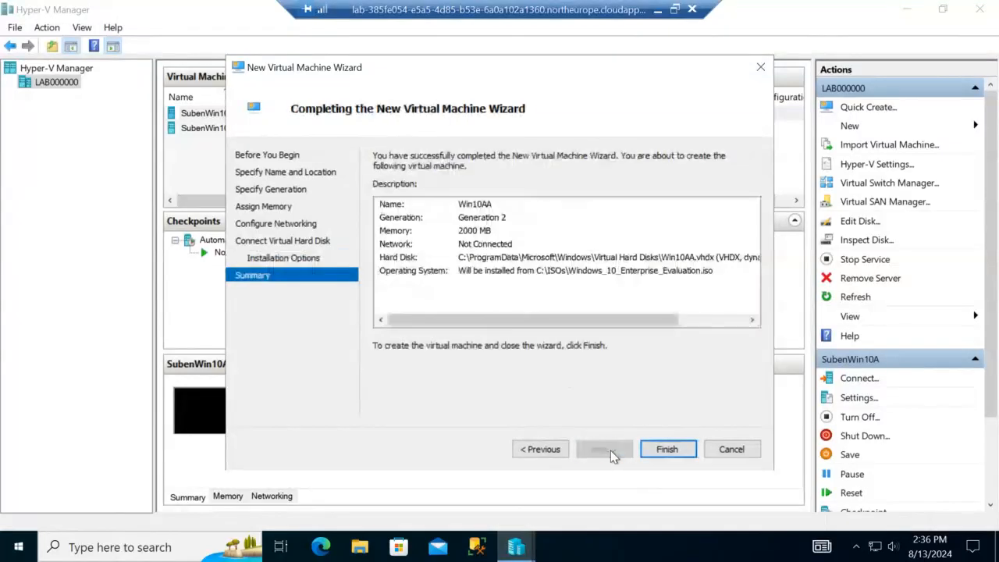
Step: Create Win10AA, reset it, and boot it from the installation DVD
click(657, 451)
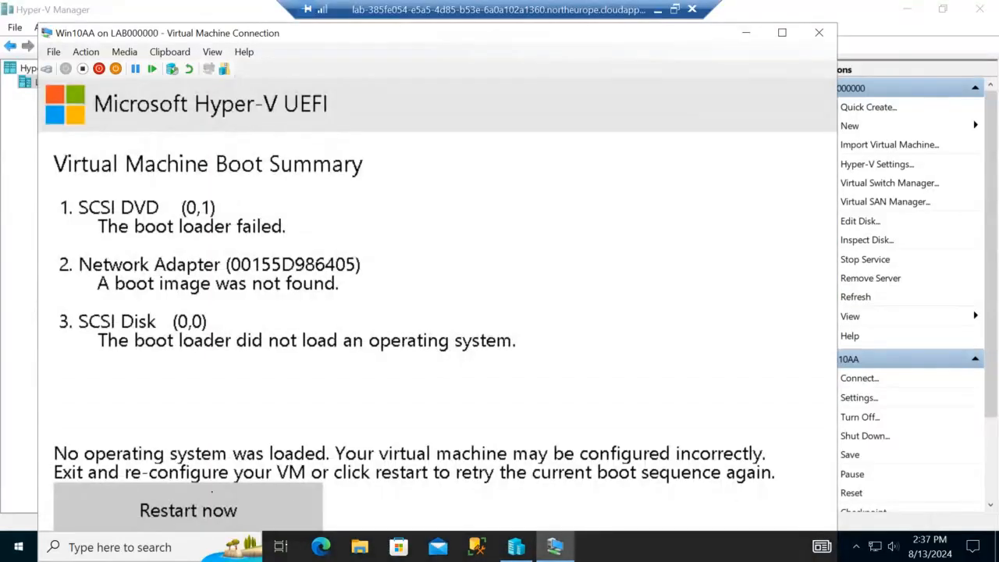
click(154, 70)
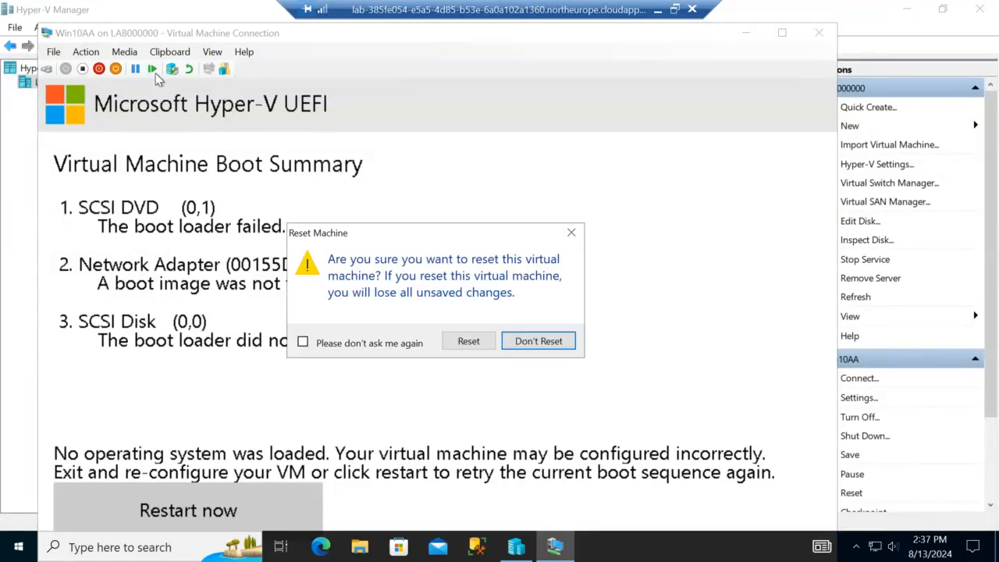
click(469, 341)
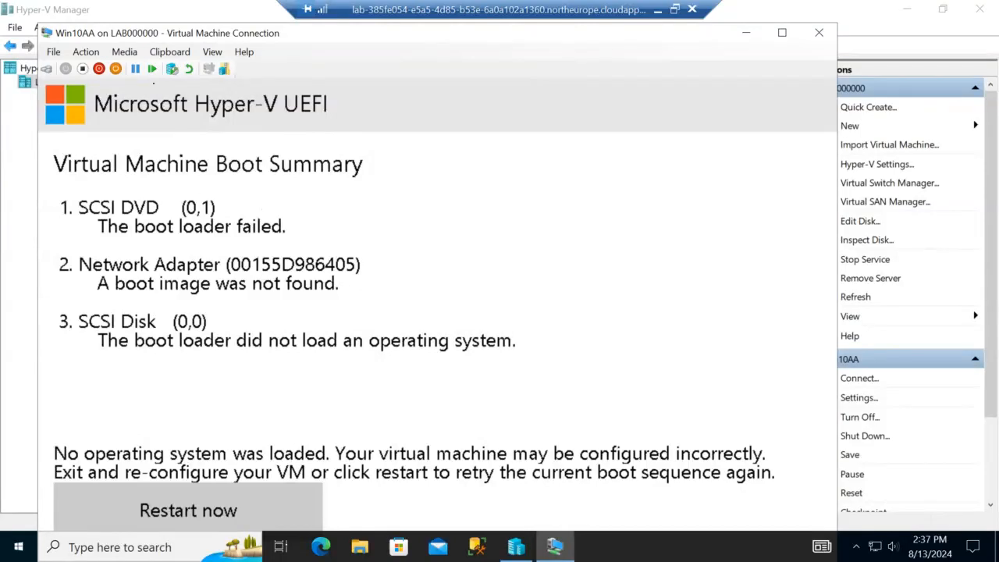
click(151, 69)
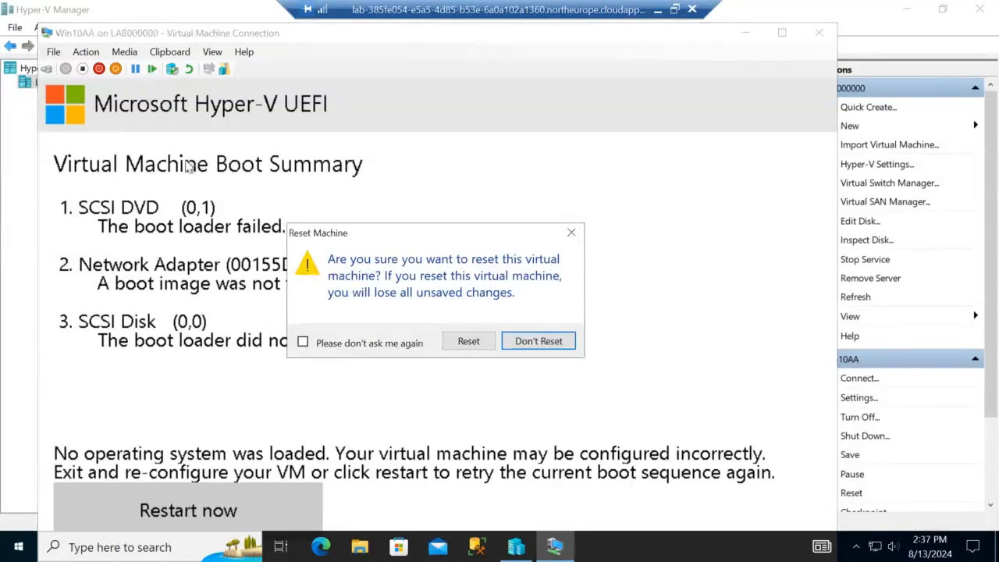
click(467, 342)
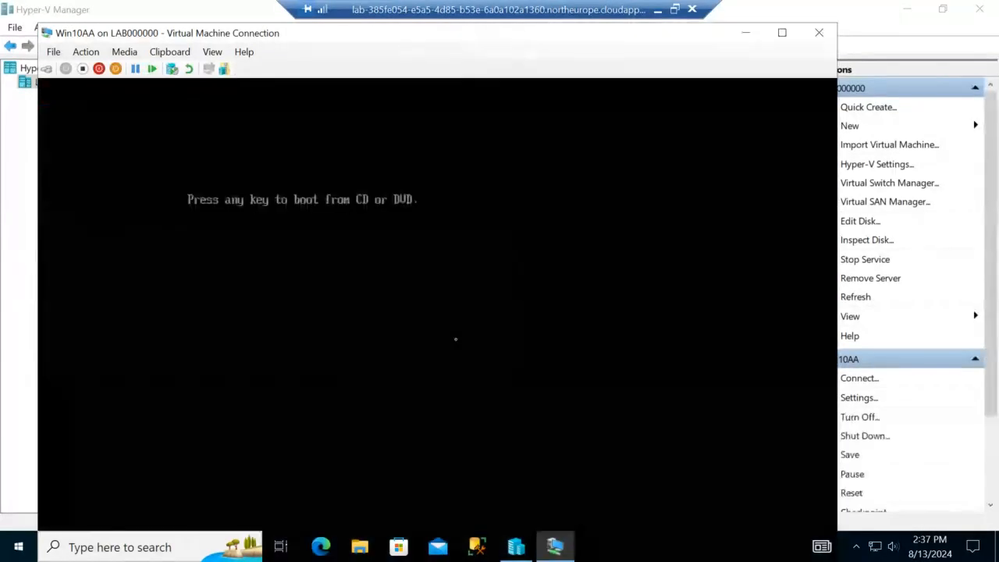
key(Return)
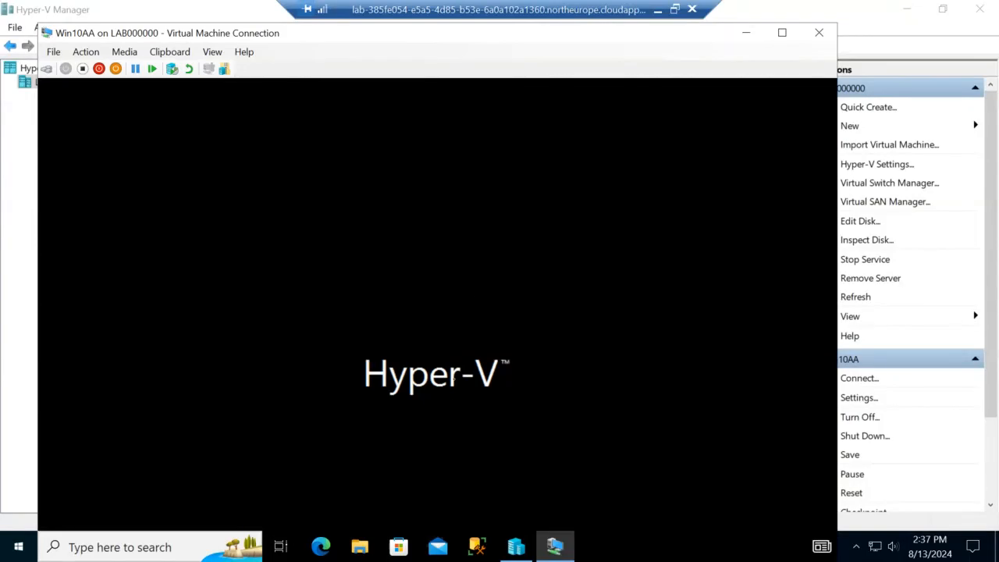
Step: Connect to SubenWin10B and maximize its console window
click(751, 35)
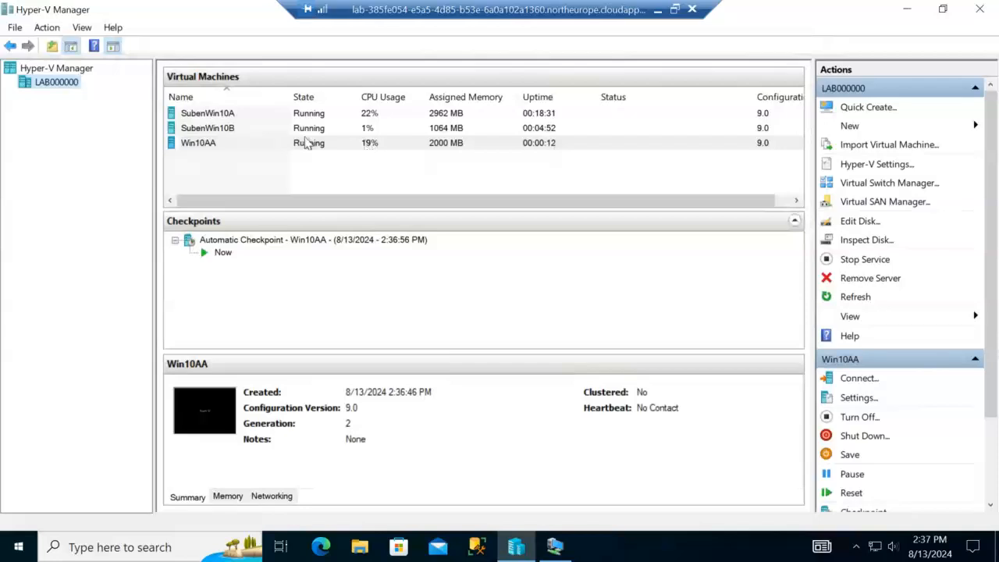
click(244, 130)
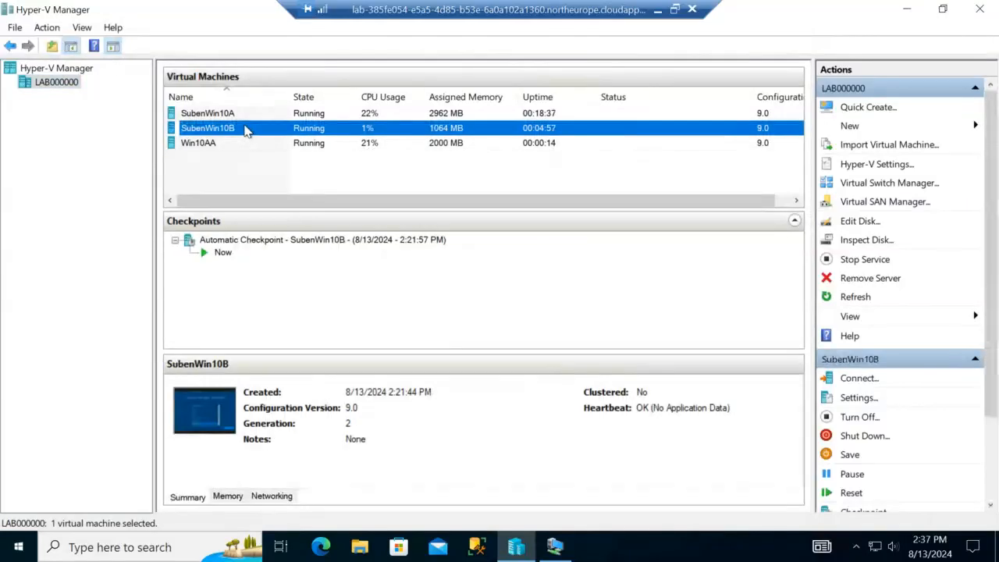
double_click(245, 130)
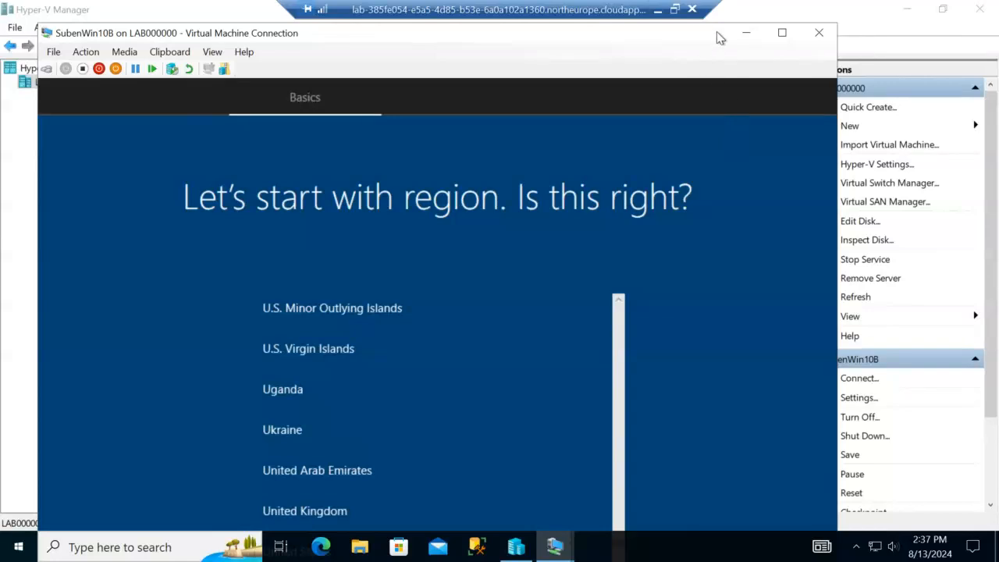
drag(720, 37, 737, 19)
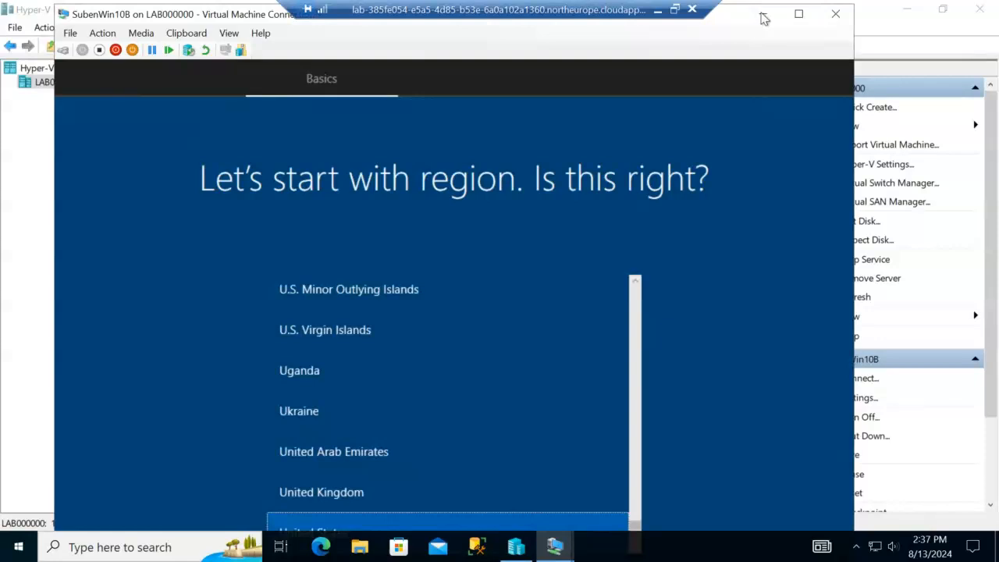
click(798, 14)
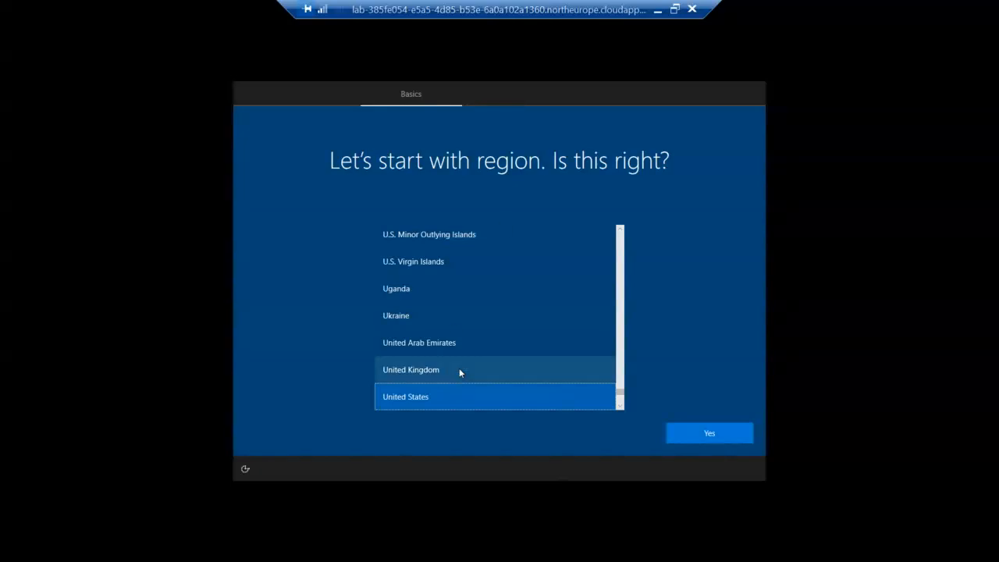
Step: Choose South Africa as the setup region and confirm it
scroll(471, 357, down, 4)
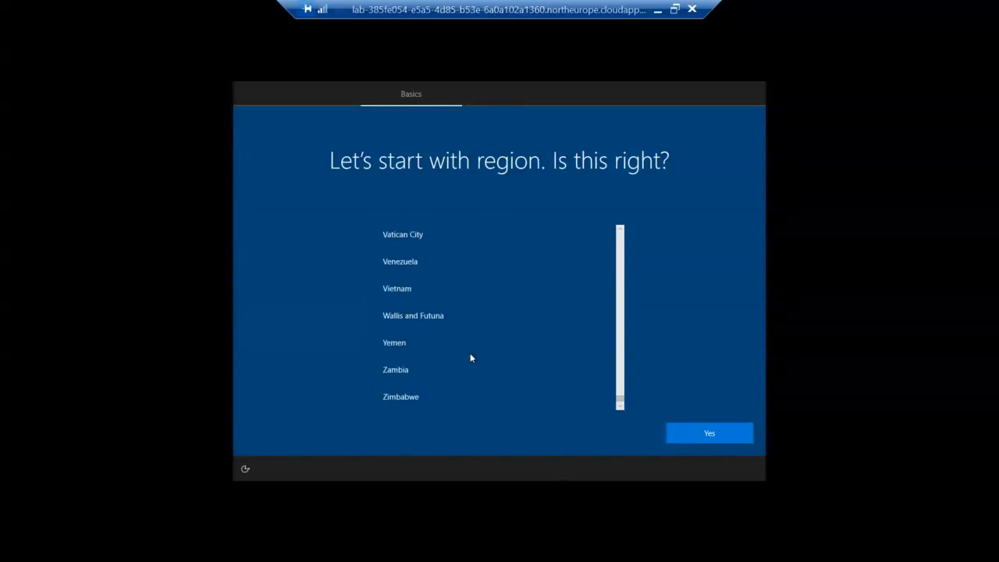
scroll(471, 357, up, 6)
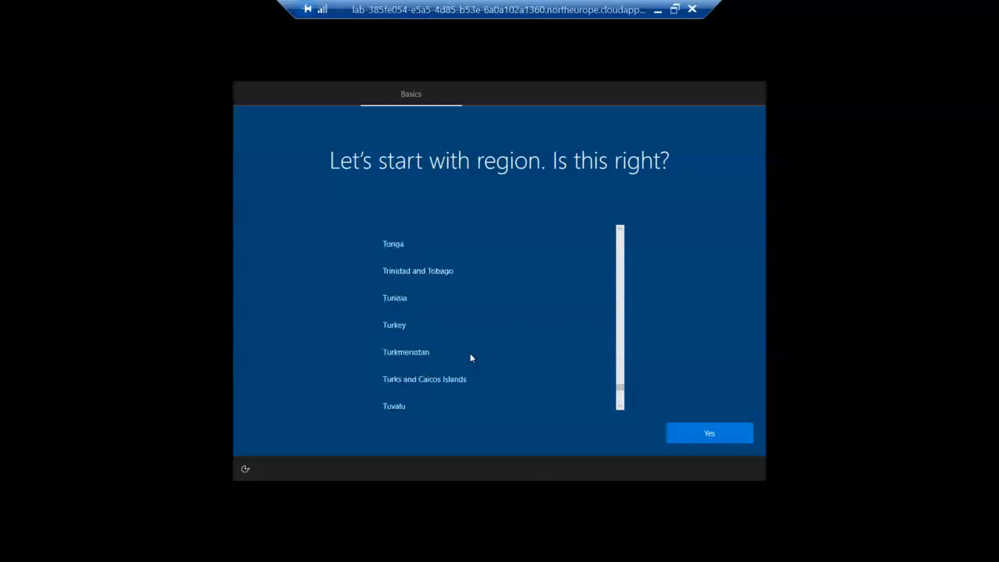
scroll(471, 358, up, 6)
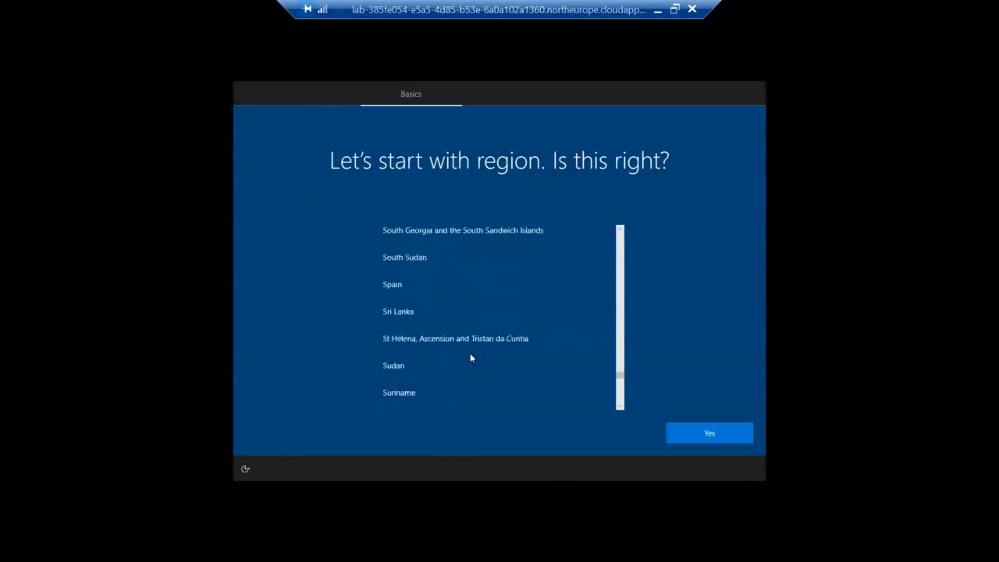
scroll(470, 358, up, 2)
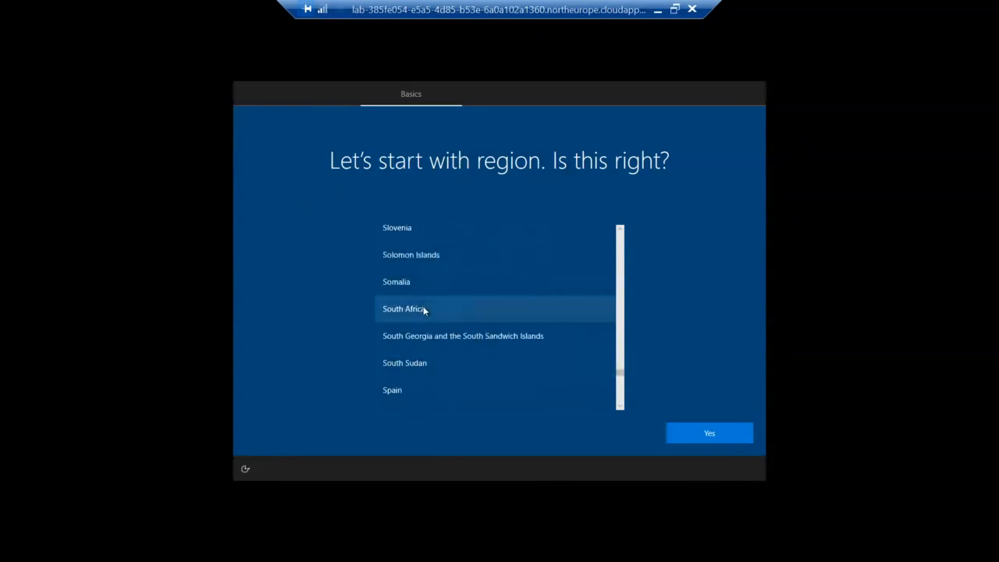
click(424, 310)
click(710, 432)
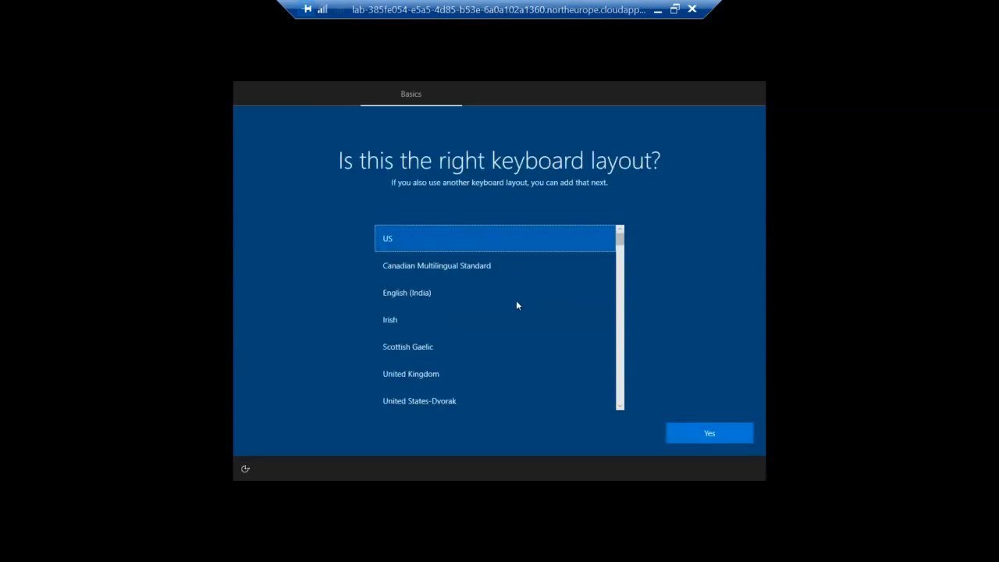
Step: Keep US as the only keyboard layout, skipping the second layout
click(721, 434)
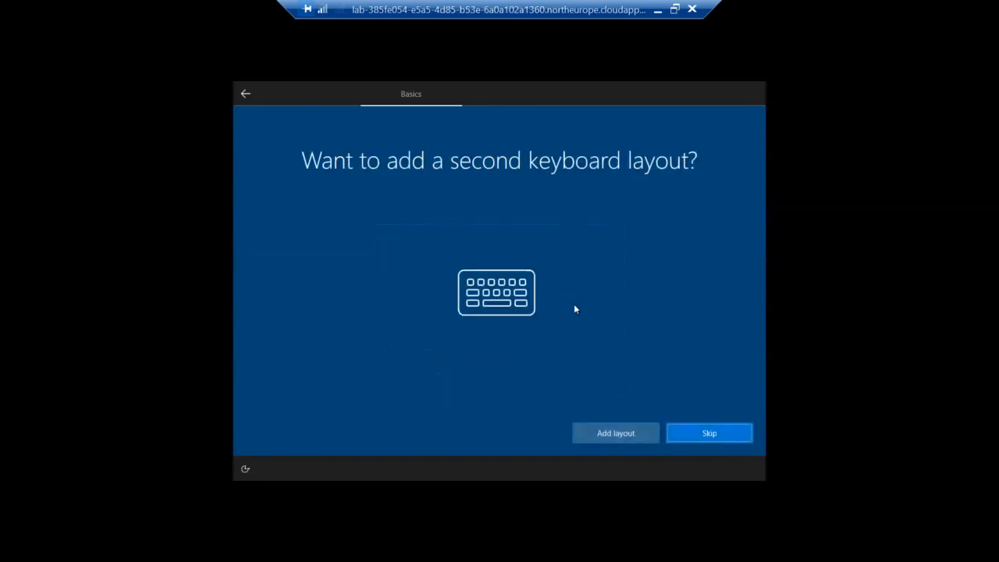
click(716, 431)
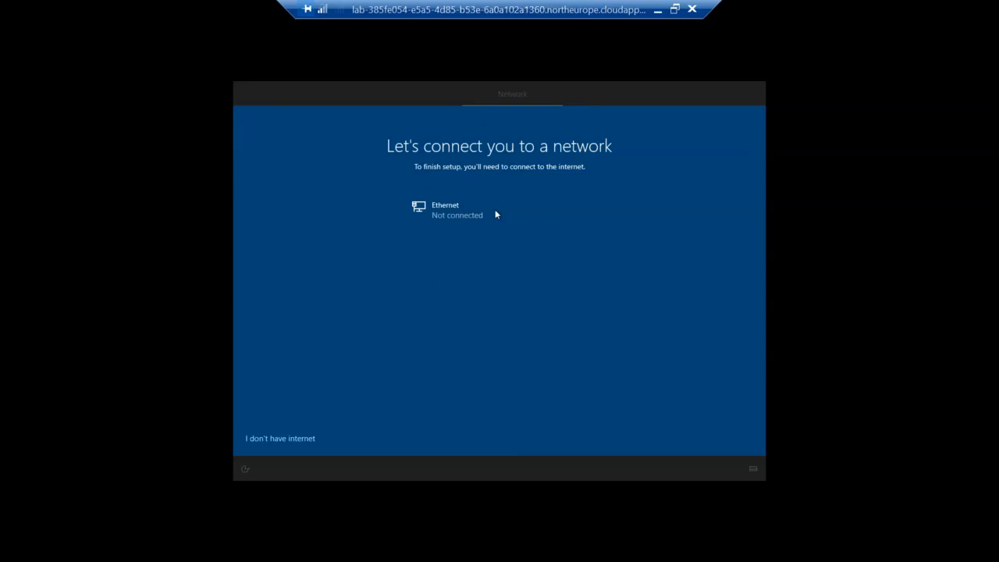
Step: Continue with limited offline setup, entering a local account user name and a password twice
click(305, 440)
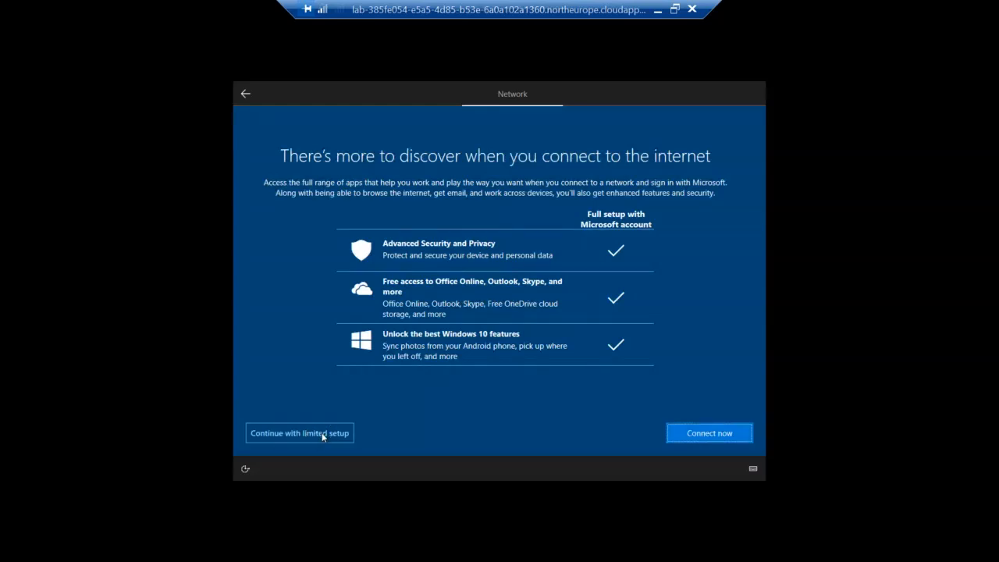
click(321, 434)
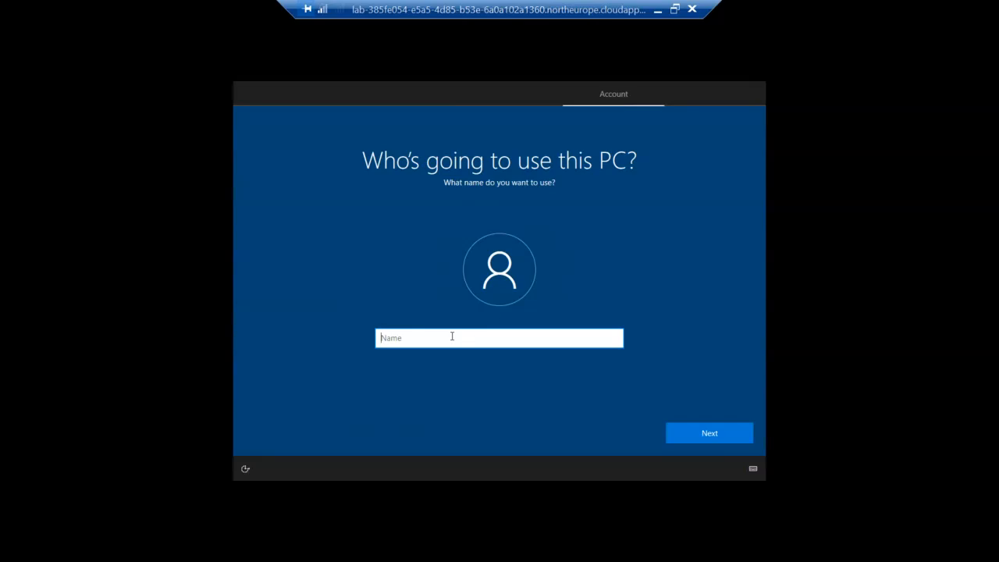
text(Suben)
click(706, 433)
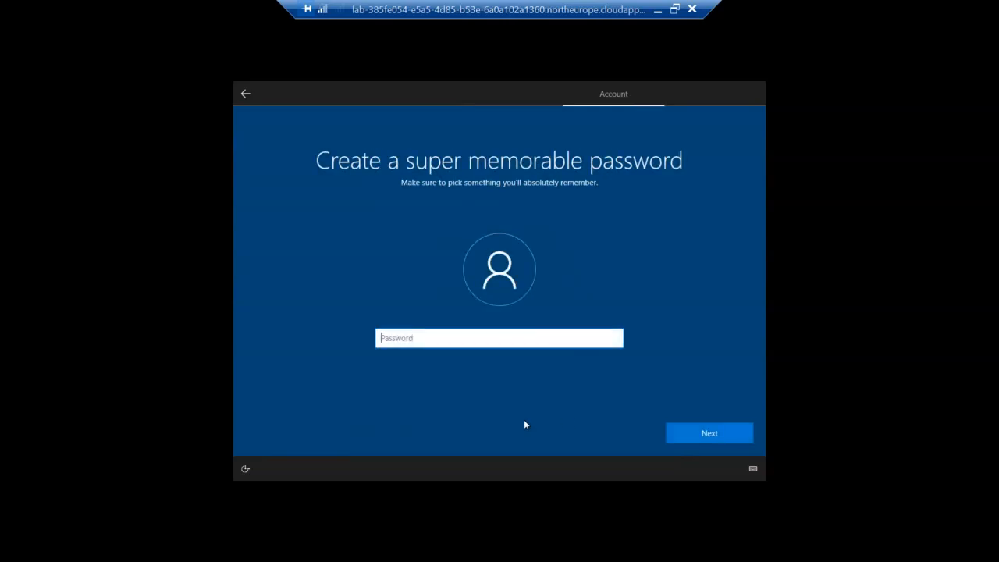
text(Pa$$w0rd12)
click(720, 432)
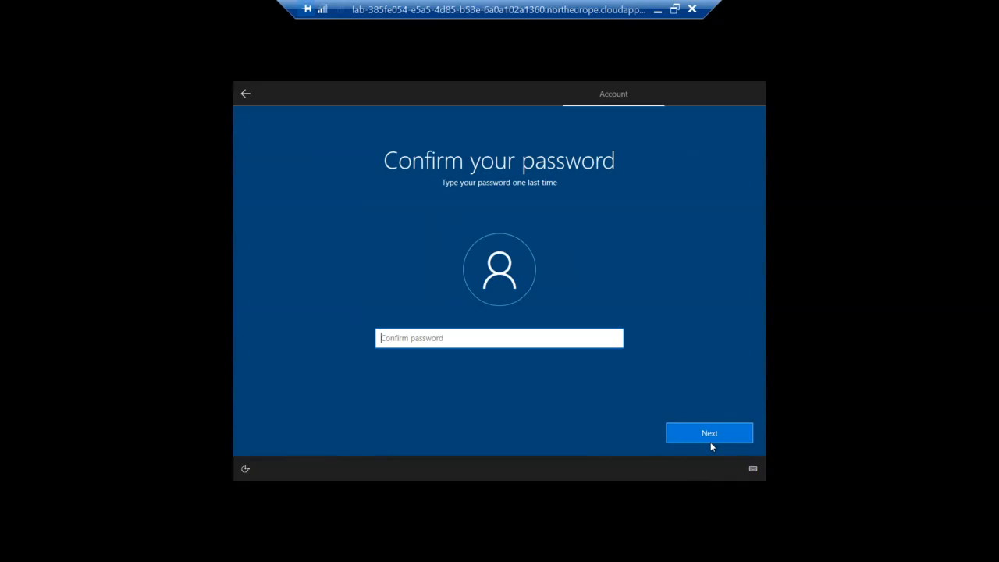
text(Pa$$w0rd12)
Step: Confirm the password and answer the first security question about a first pet's name
click(718, 434)
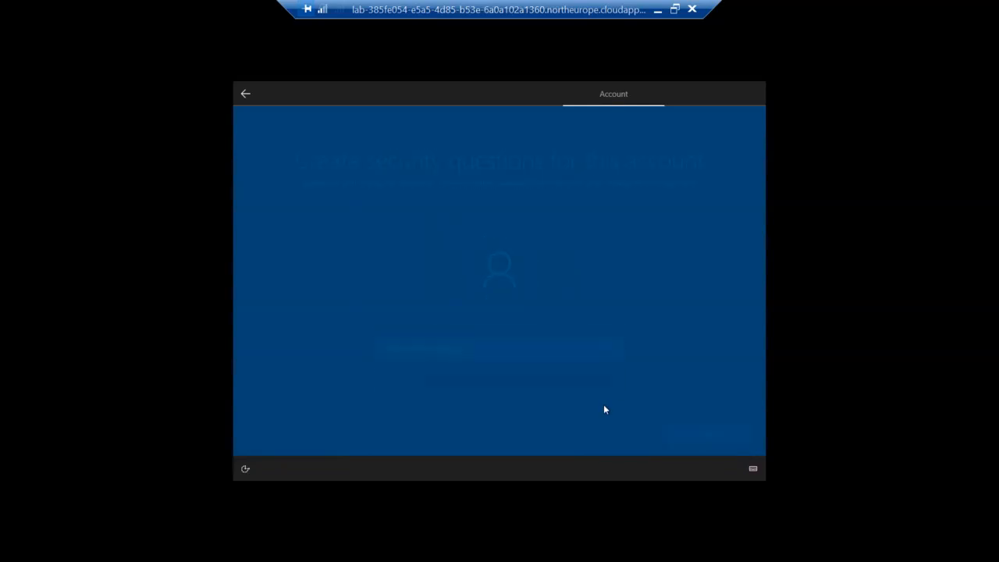
click(616, 353)
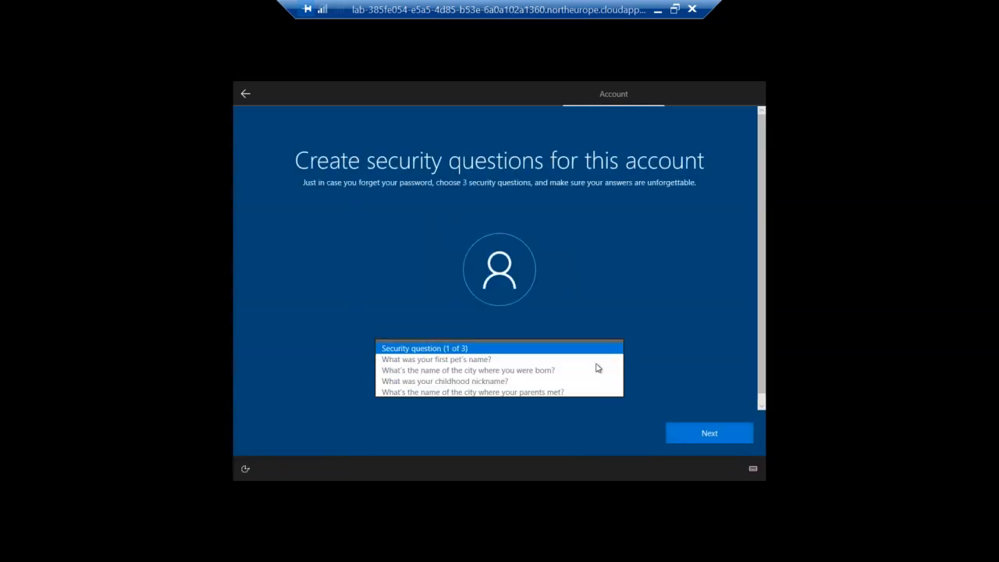
key(Return)
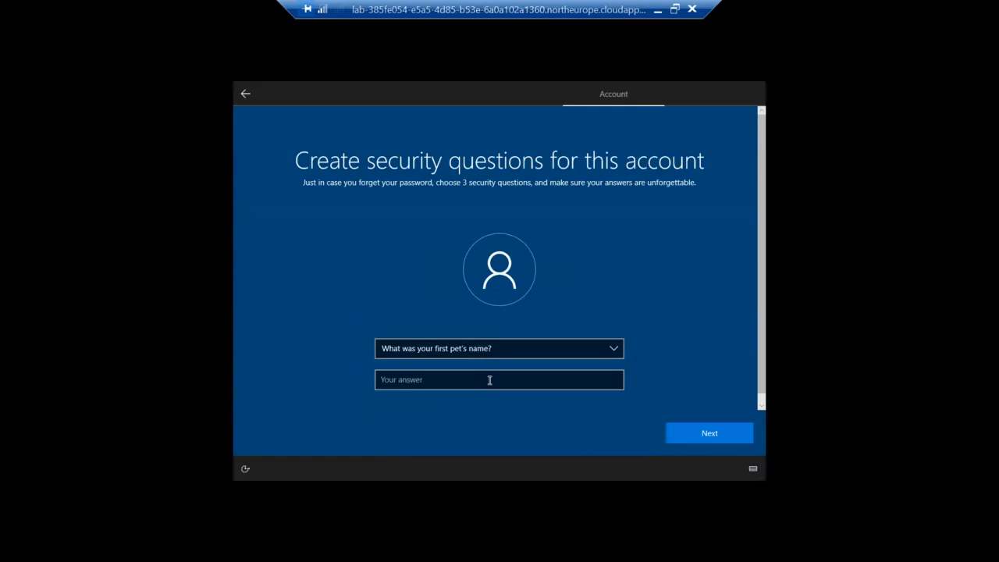
click(489, 380)
text(ca)
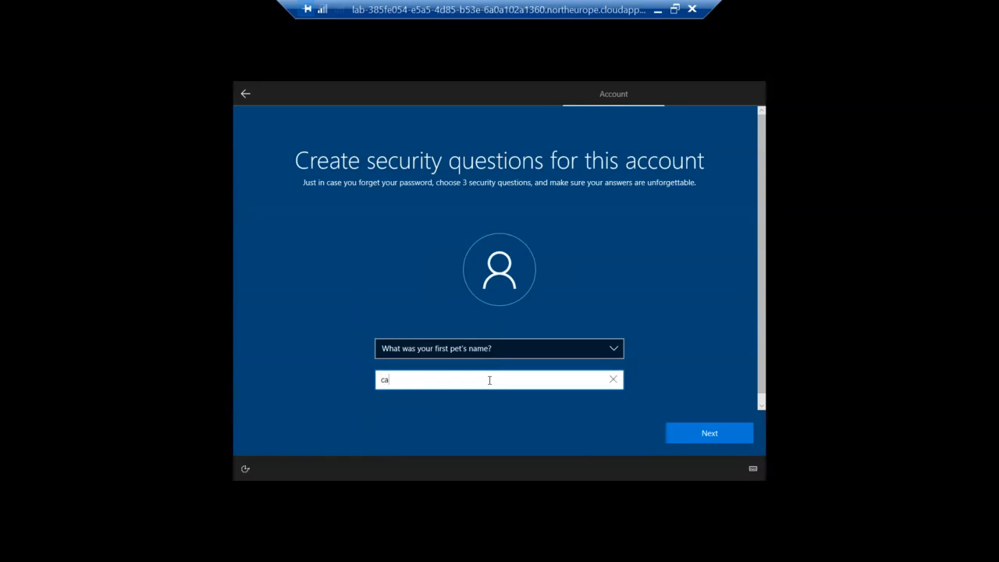
text(sey)
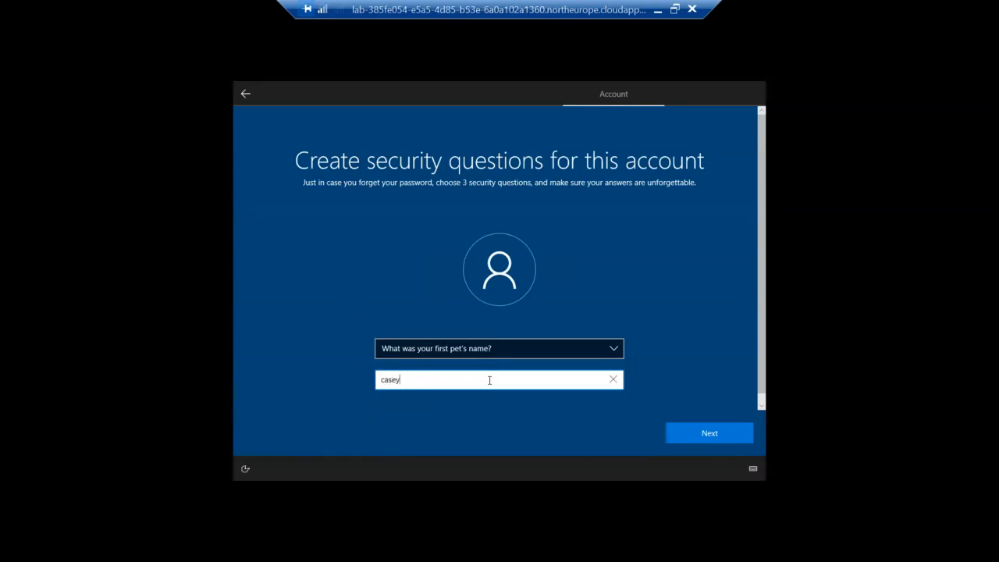
click(679, 434)
Step: Answer the second security question about the city where you were born
click(615, 351)
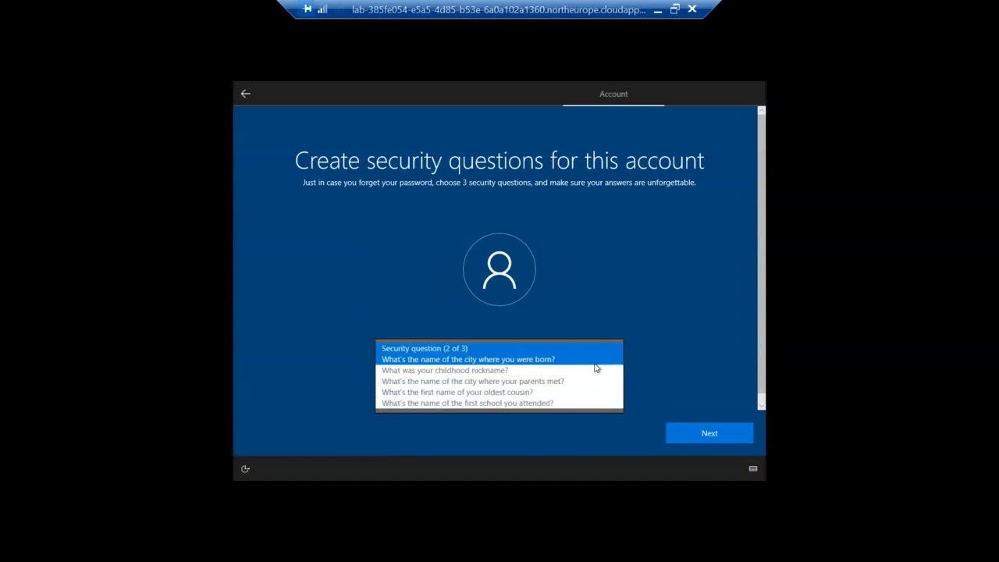
click(597, 359)
click(584, 383)
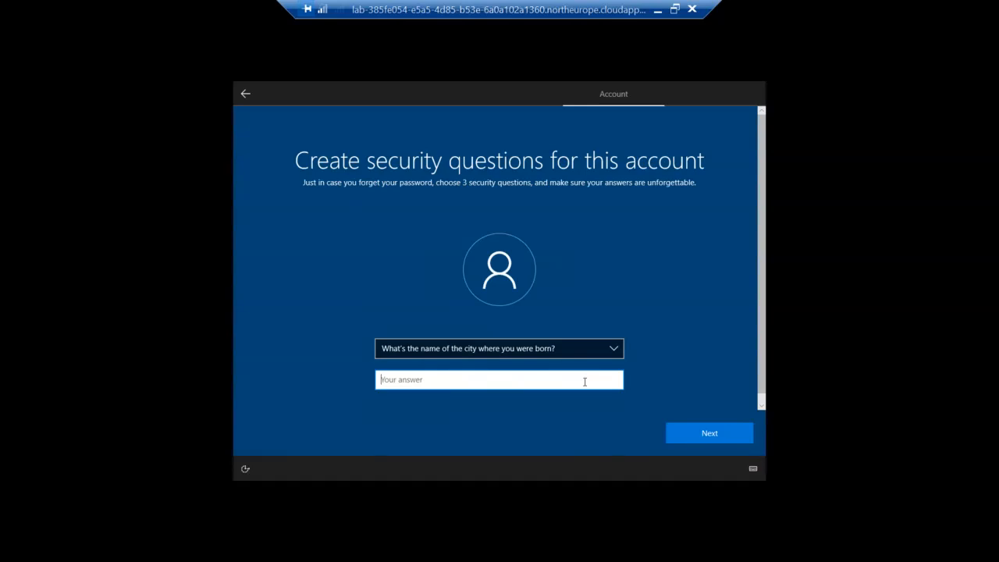
text(stanger)
click(711, 433)
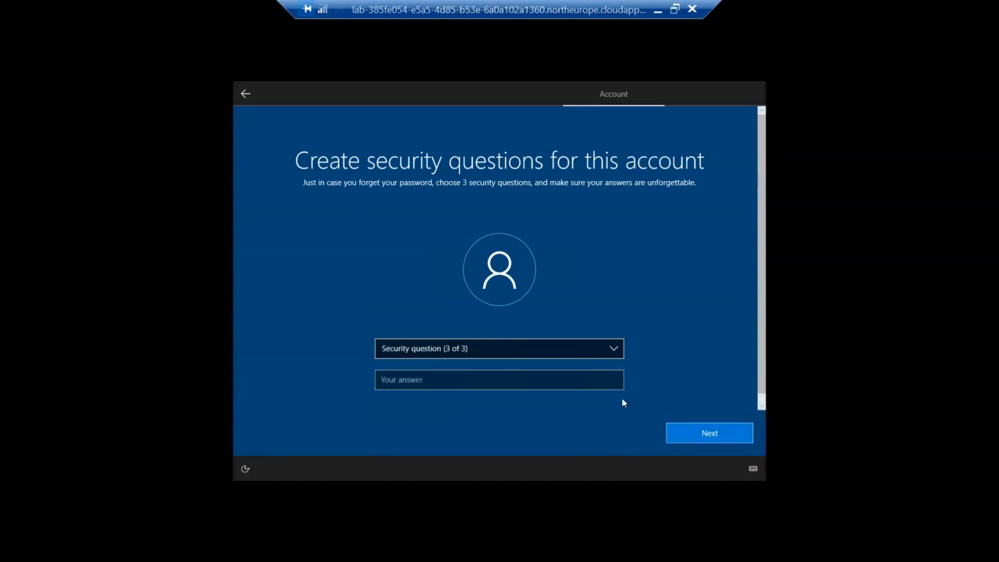
Step: Answer the third security question about the city where your parents met
click(617, 348)
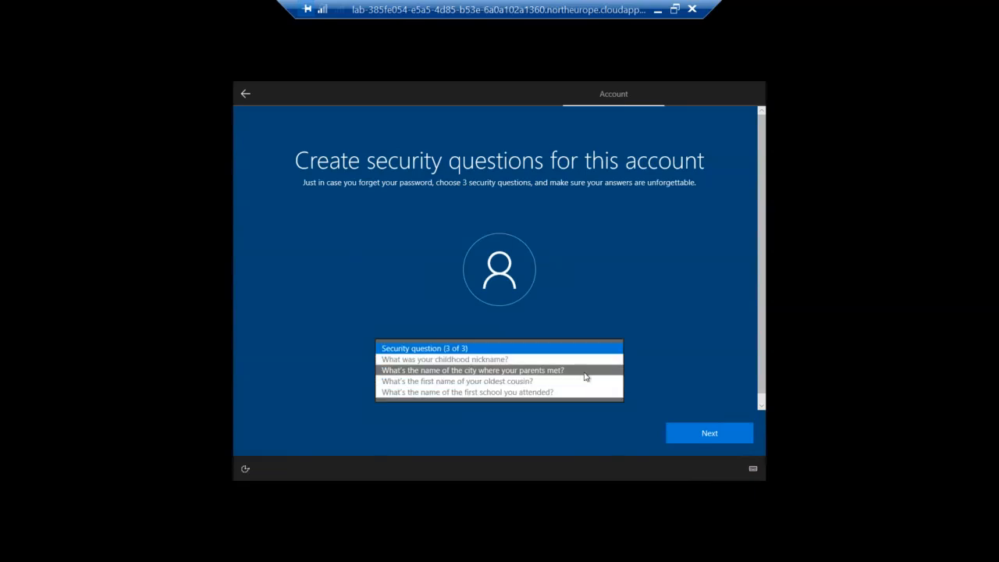
click(586, 371)
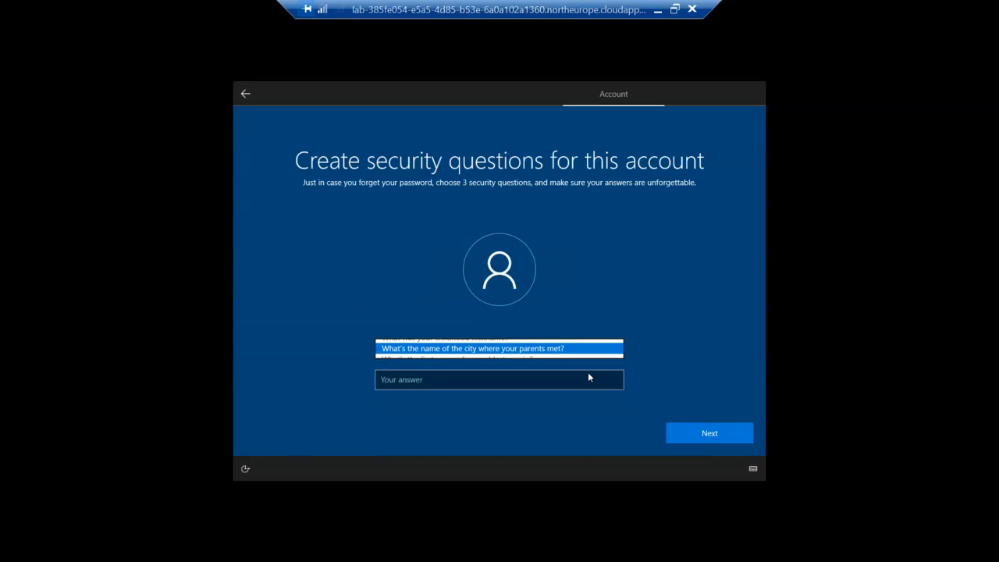
click(573, 378)
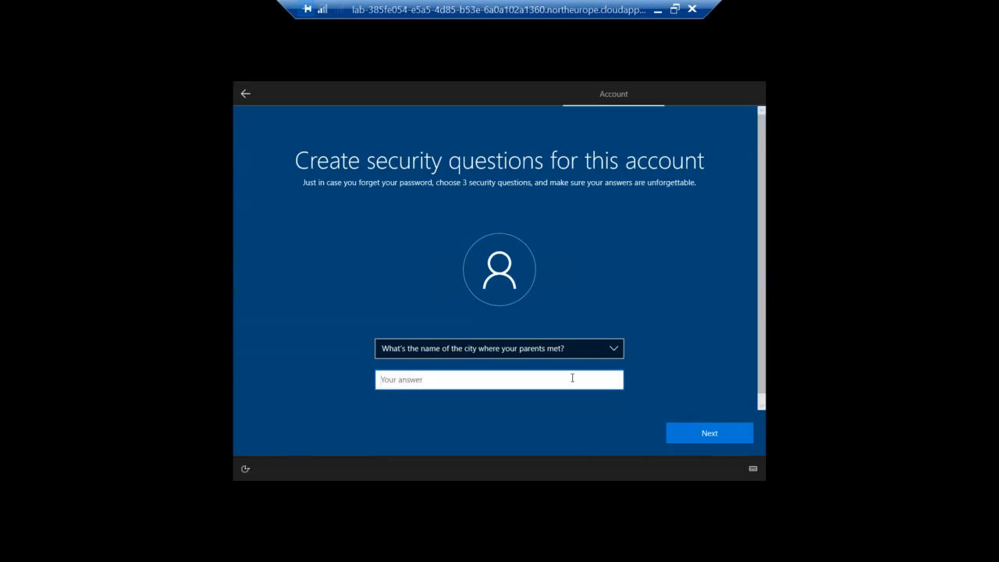
text(durban)
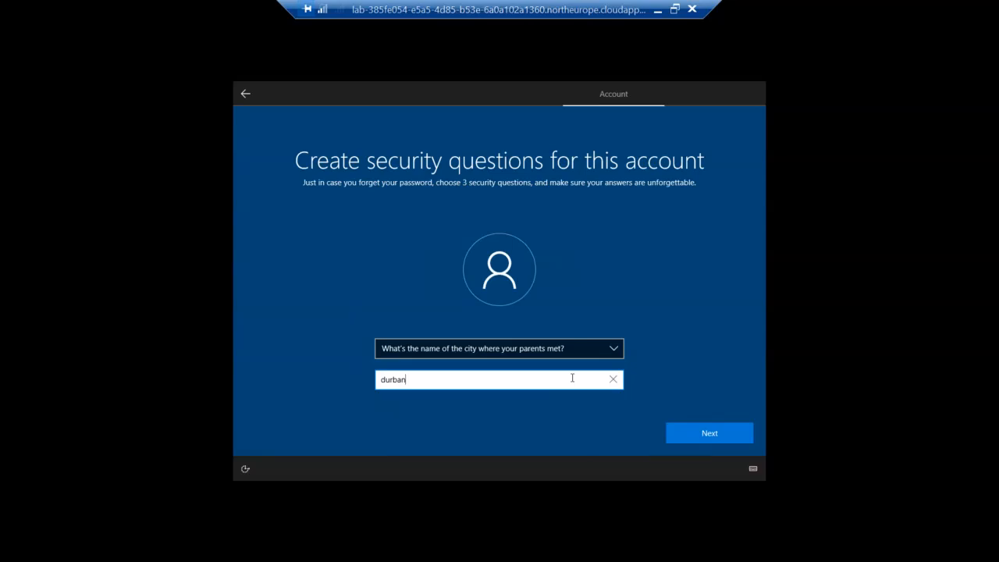
click(700, 439)
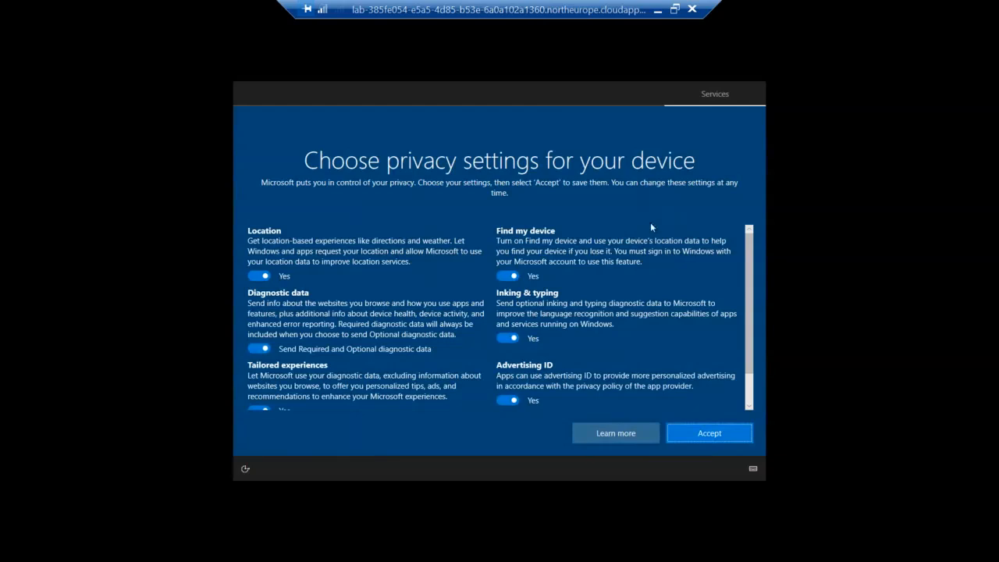
Step: Accept the default privacy settings on the Choose privacy settings page
click(720, 438)
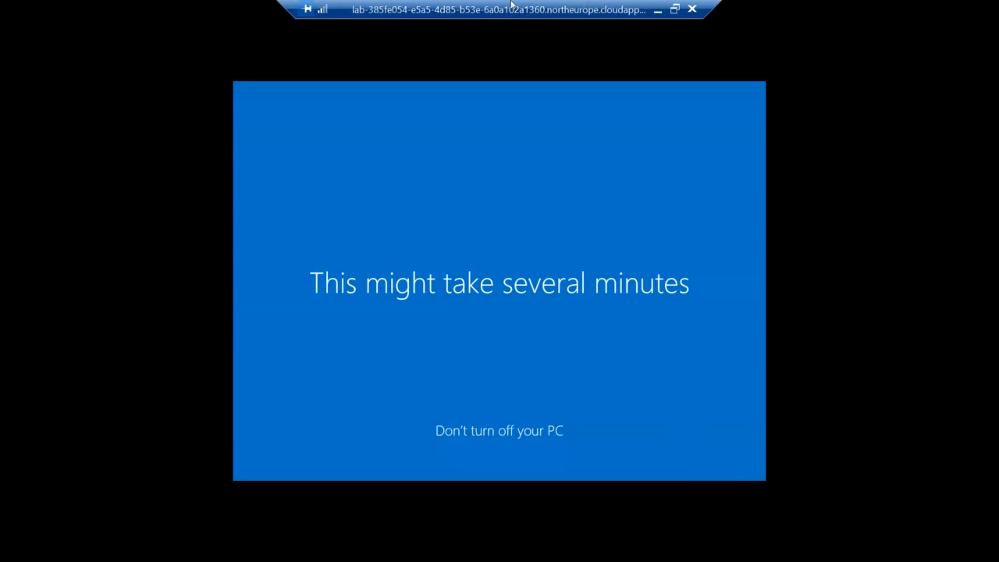
Step: Leave full screen and minimize SubenWin10B's console to show the three running VMs
click(674, 9)
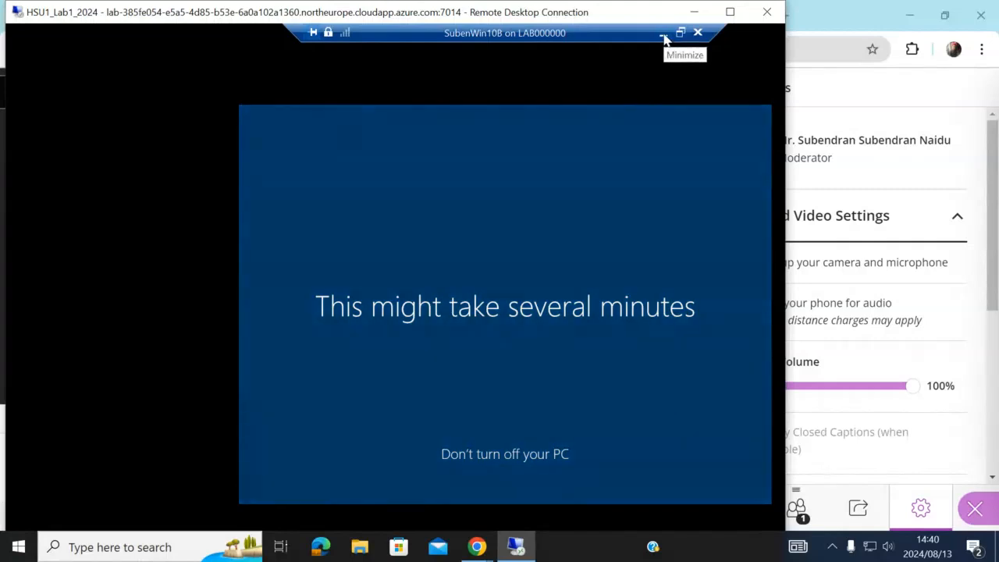
click(730, 12)
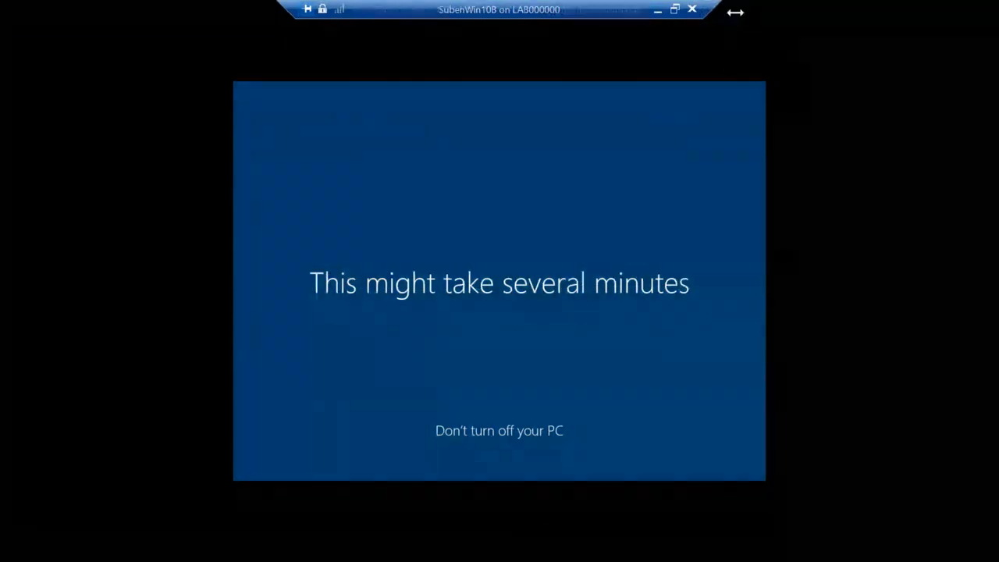
click(676, 11)
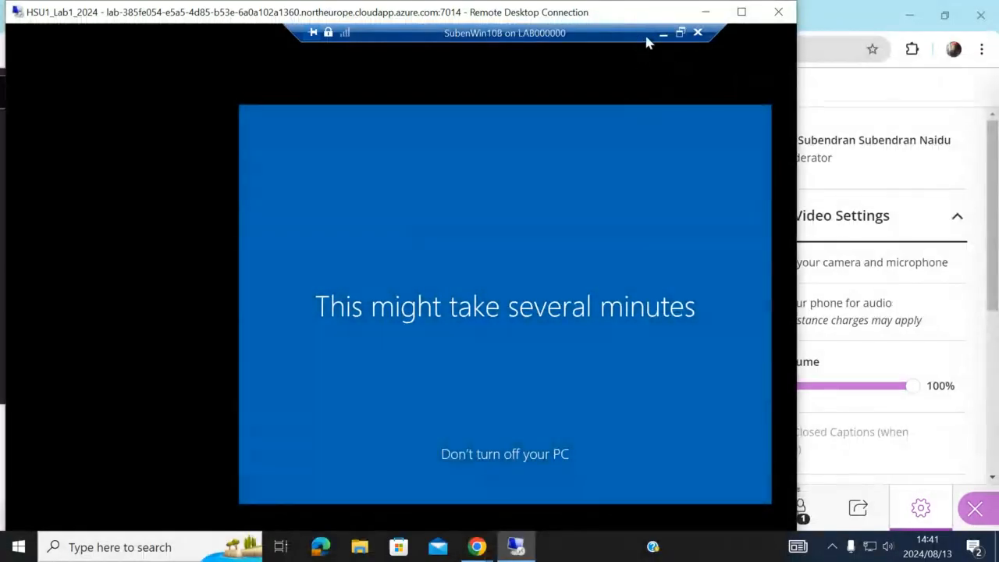
click(663, 34)
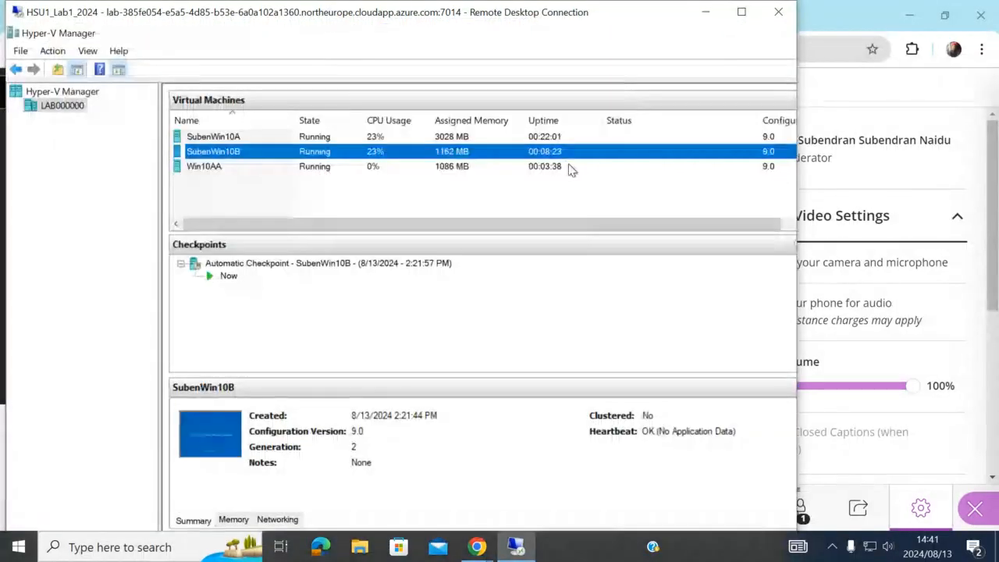
Step: With Remote Desktop maximized, open Win10AA's console connection, then close it again
click(742, 12)
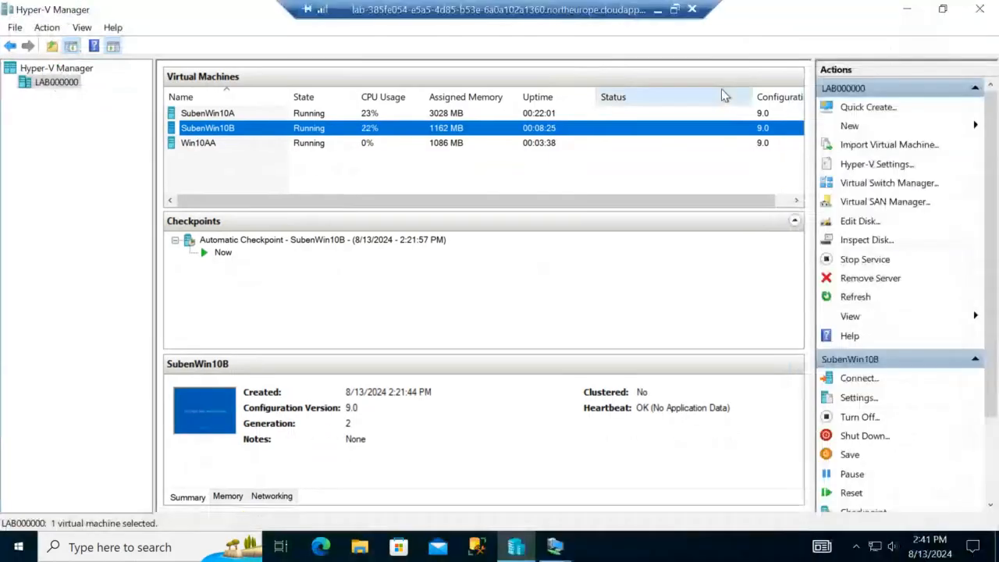
click(319, 144)
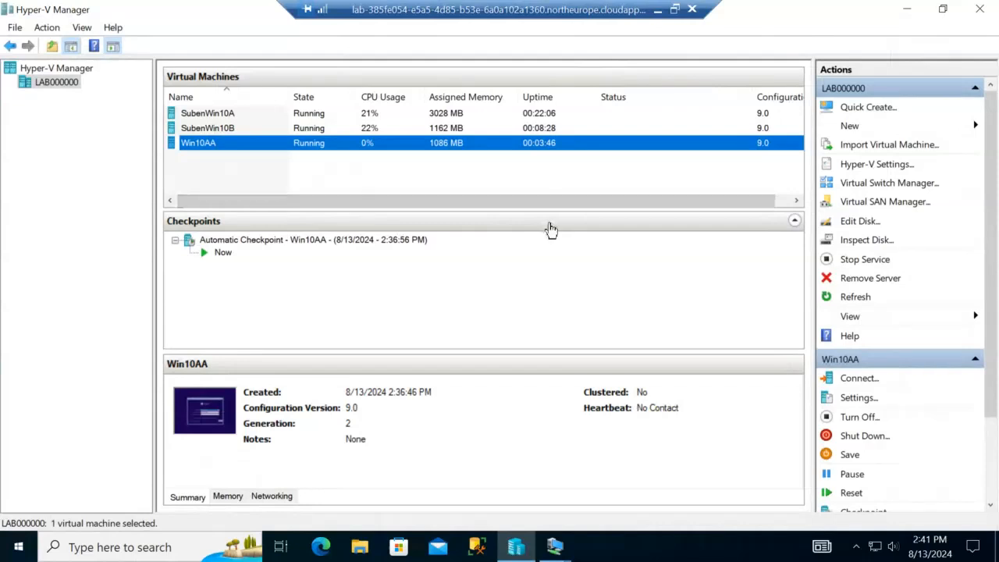
click(863, 380)
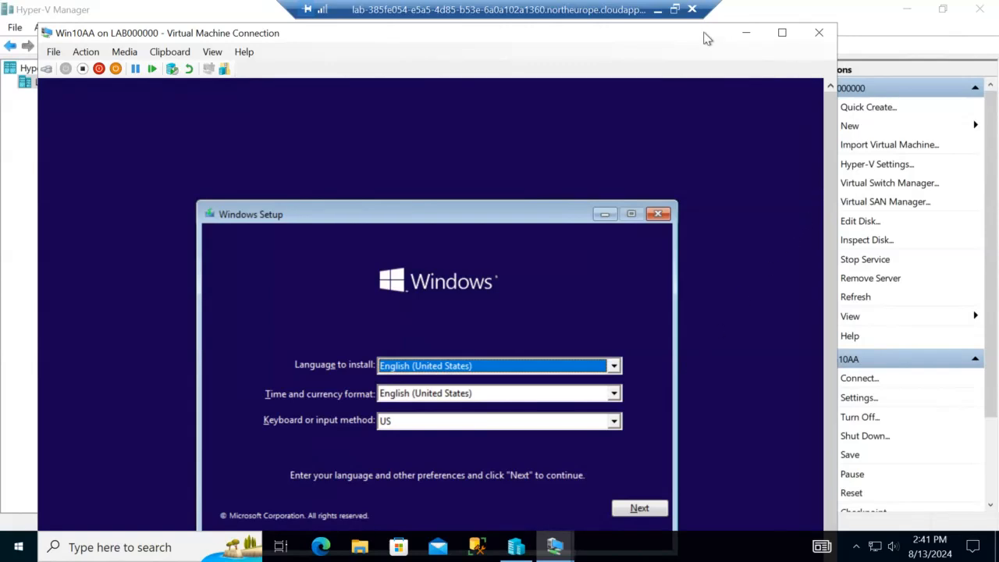
drag(707, 38, 716, 27)
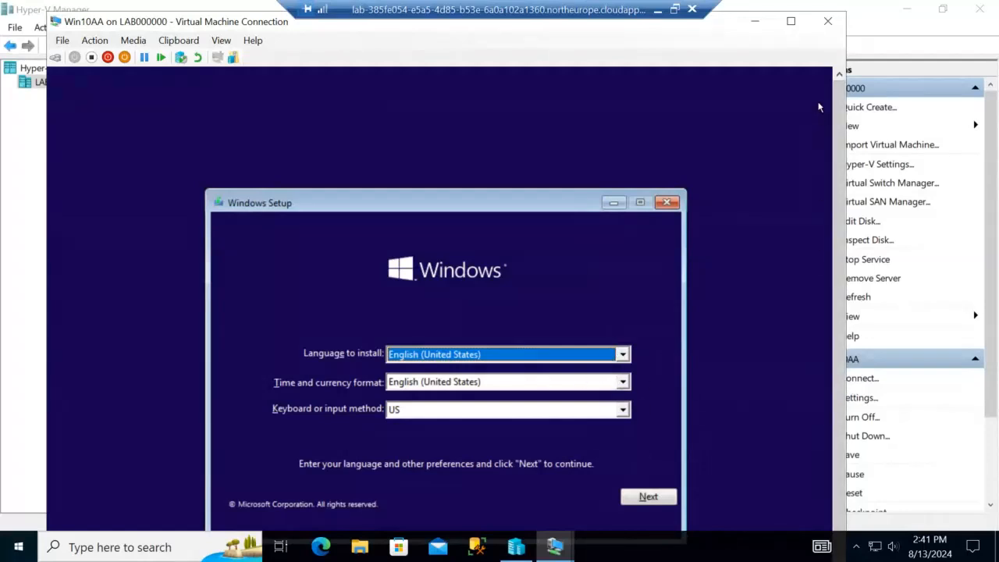
click(828, 22)
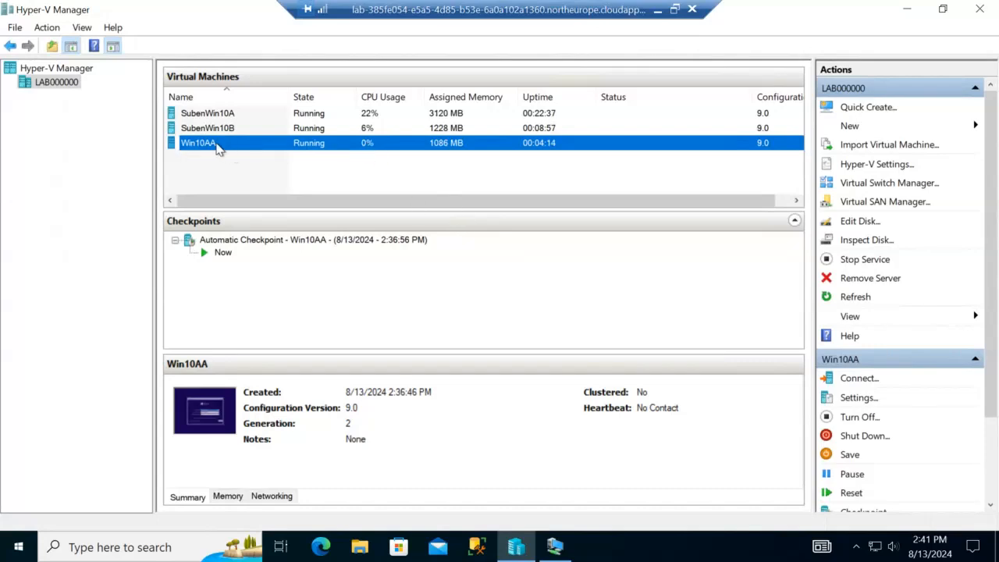
Step: Switch Win10AA's network adapter from Not connected to Default Switch and apply
click(859, 398)
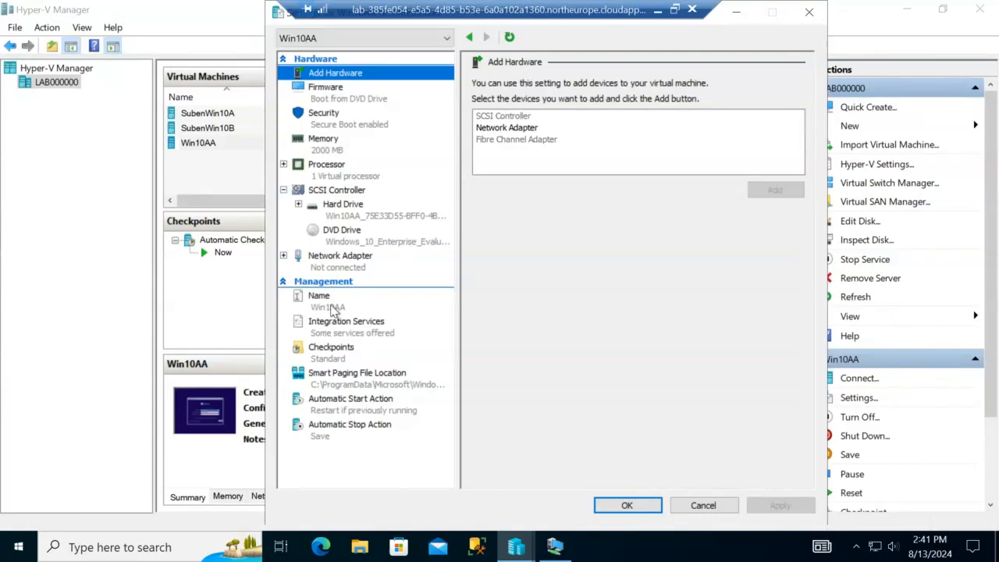
click(335, 263)
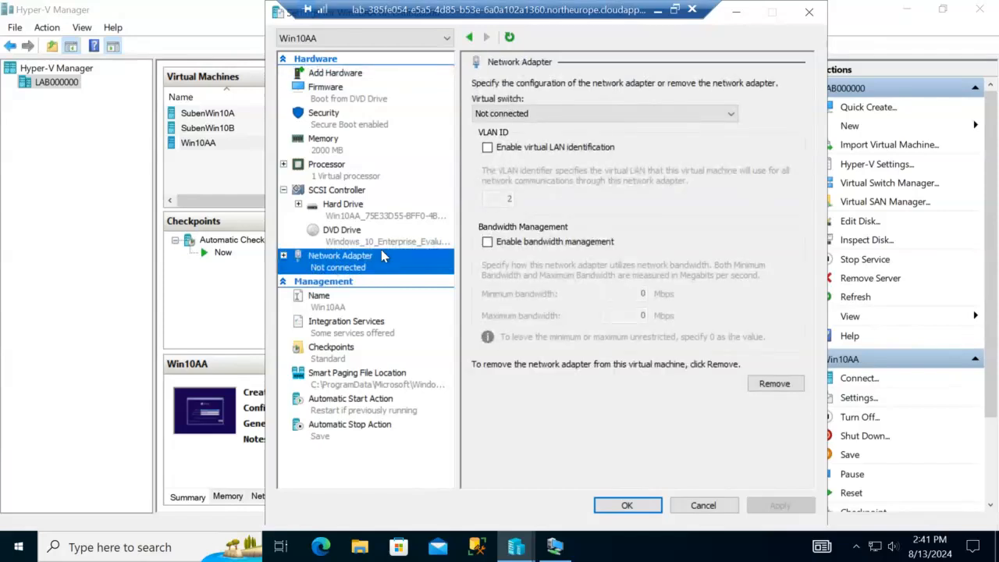
click(734, 117)
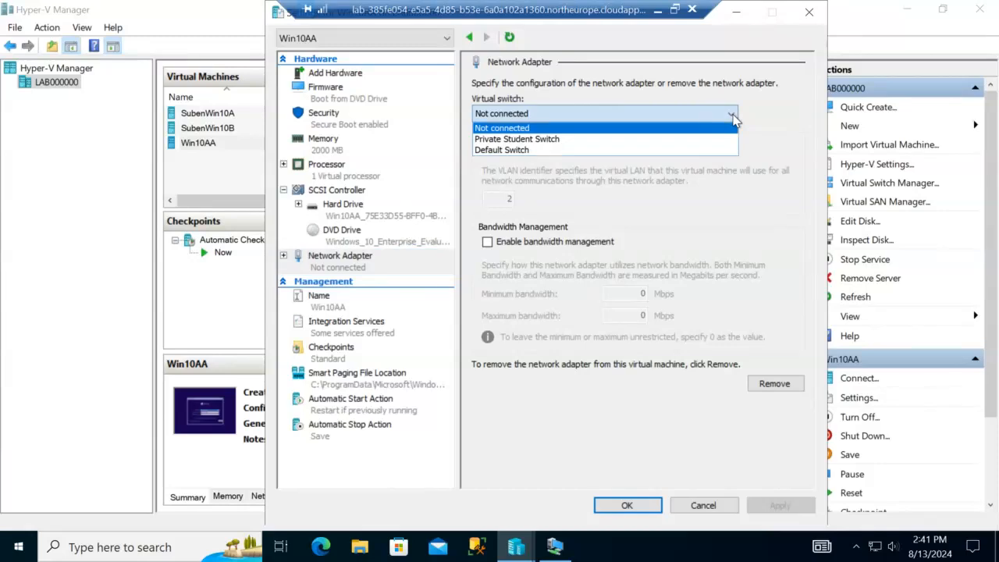
click(607, 150)
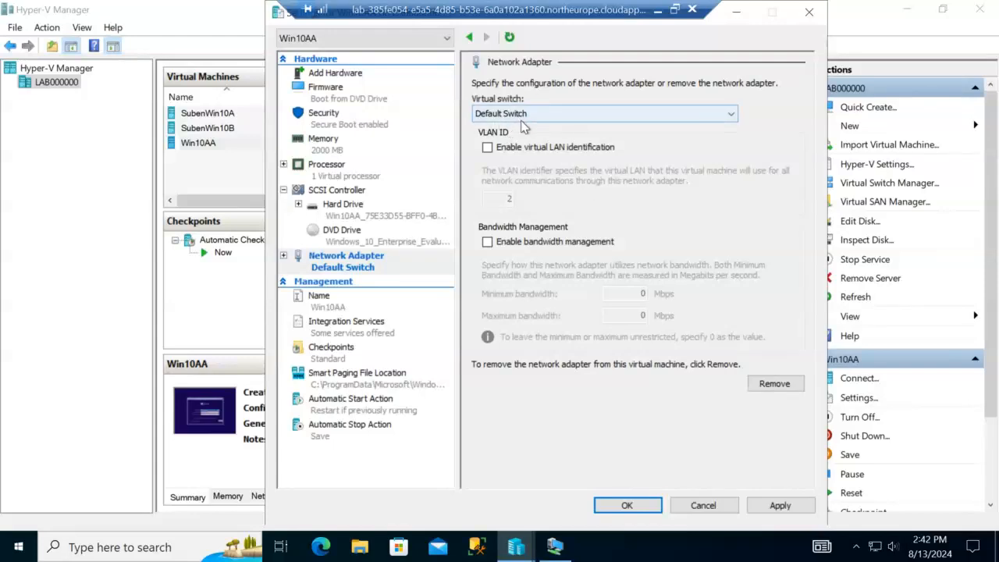
click(777, 508)
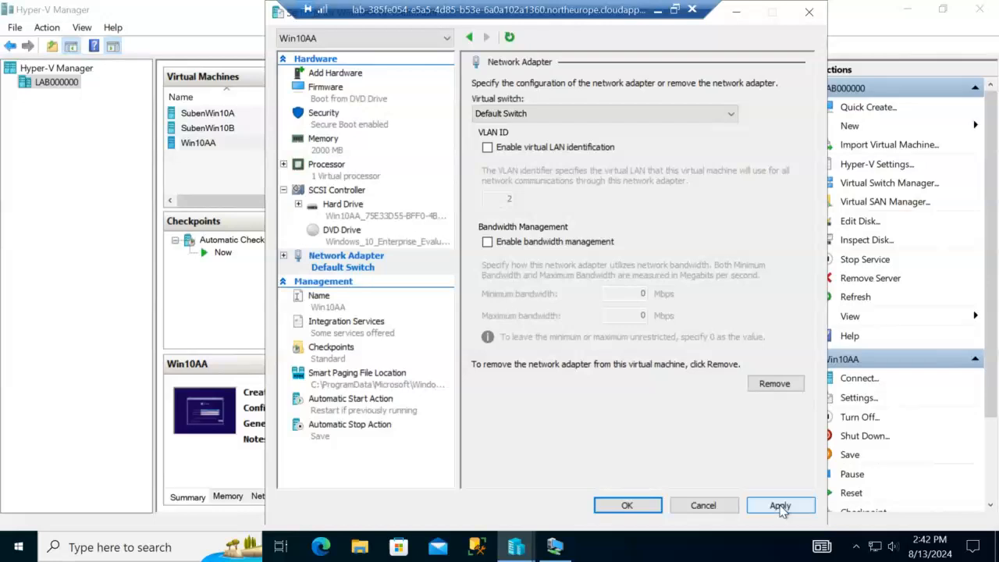
click(777, 509)
click(628, 506)
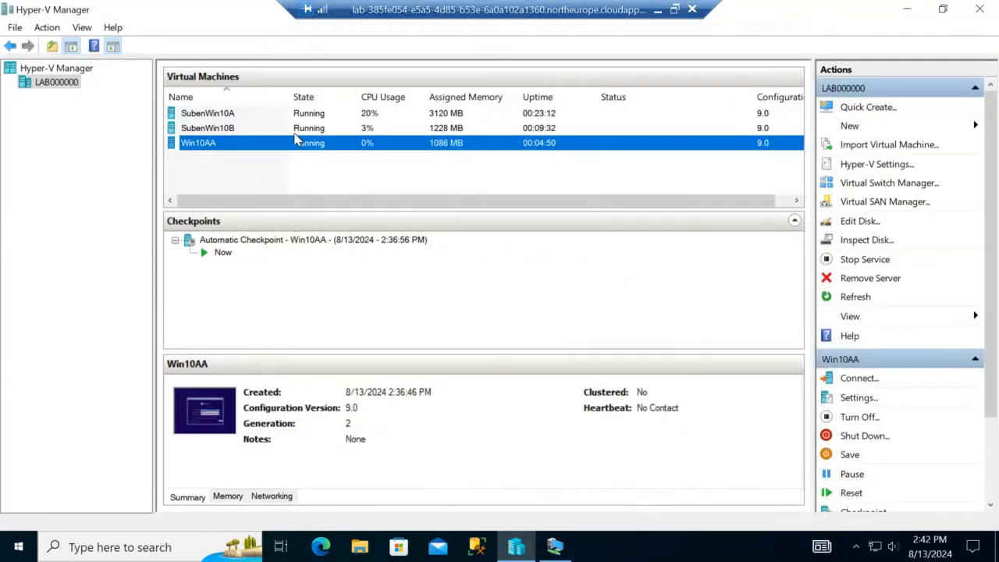
Step: Open Win10AA's console full screen and start Windows installation with default language settings
double_click(322, 148)
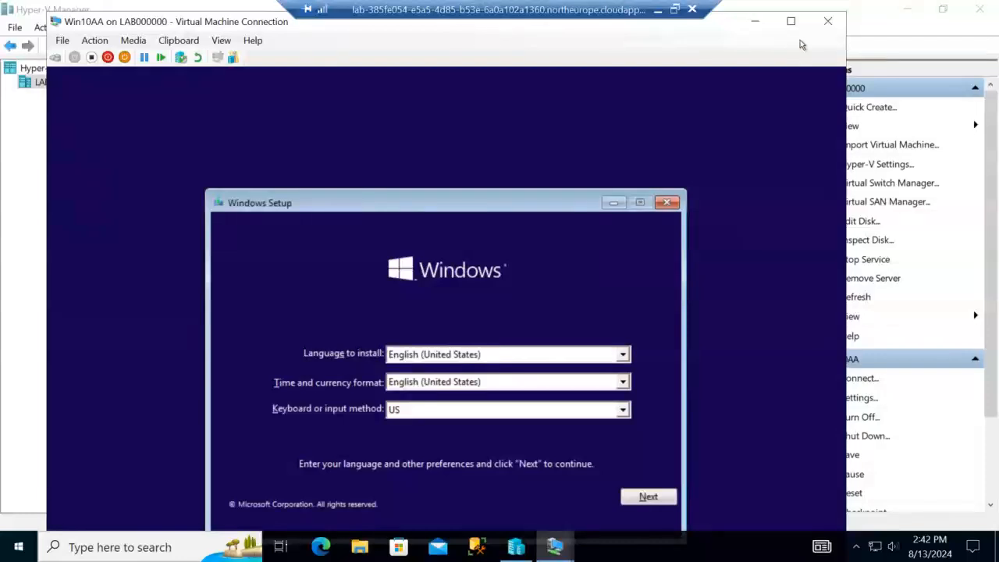
click(790, 21)
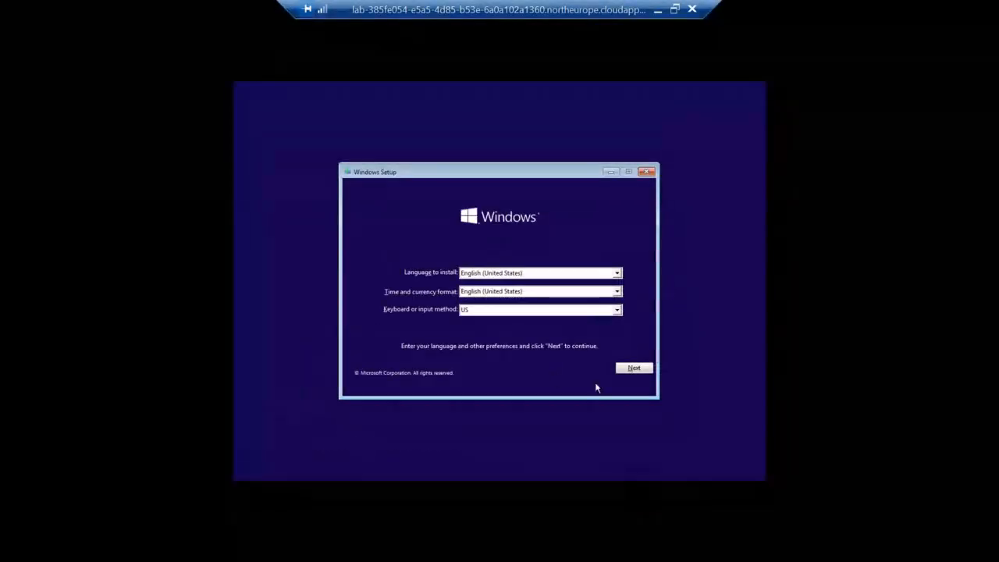
click(642, 369)
click(485, 286)
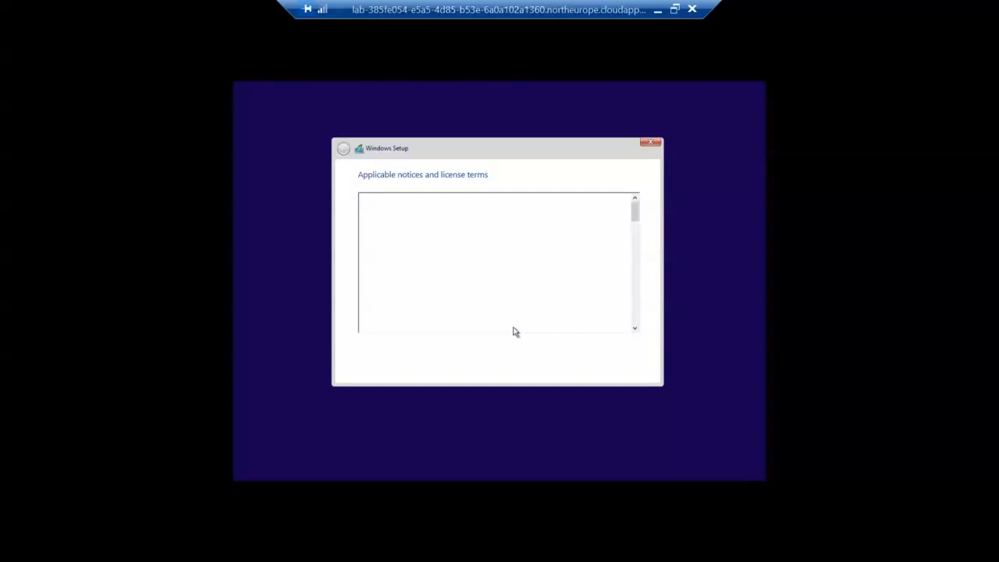
Step: Accept the license terms and run a custom install onto the 127 GB unallocated Drive 0
click(362, 347)
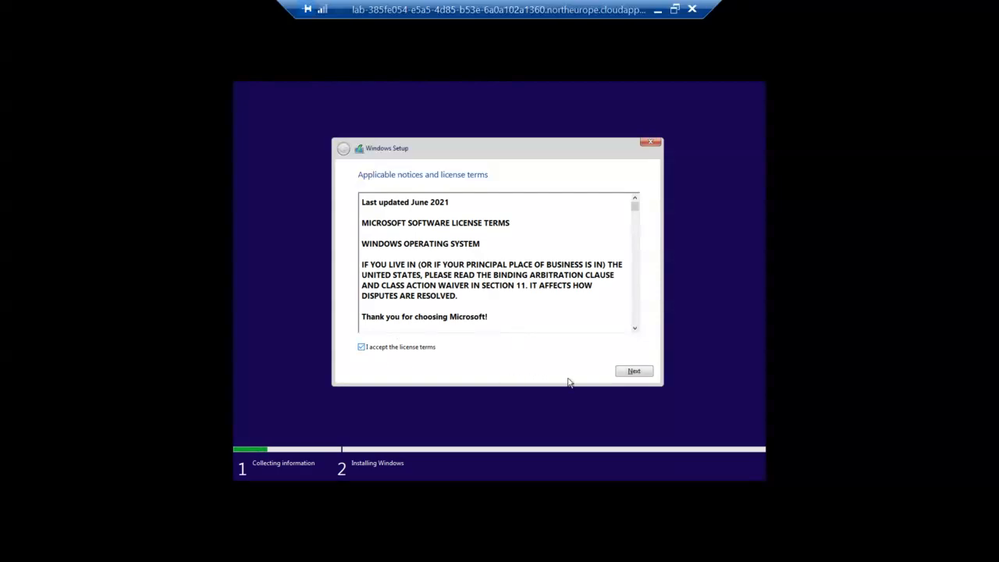
click(637, 371)
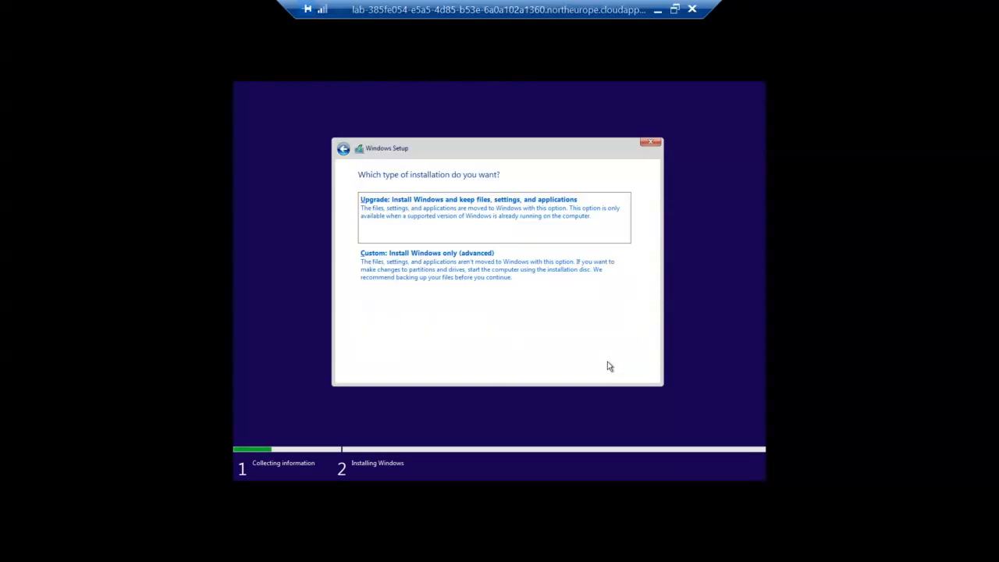
click(447, 264)
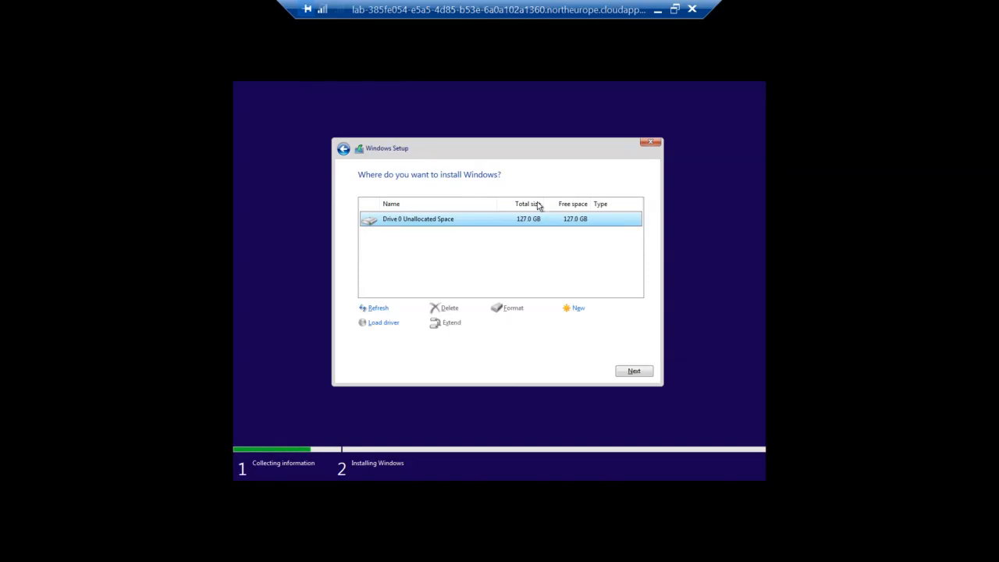
click(637, 372)
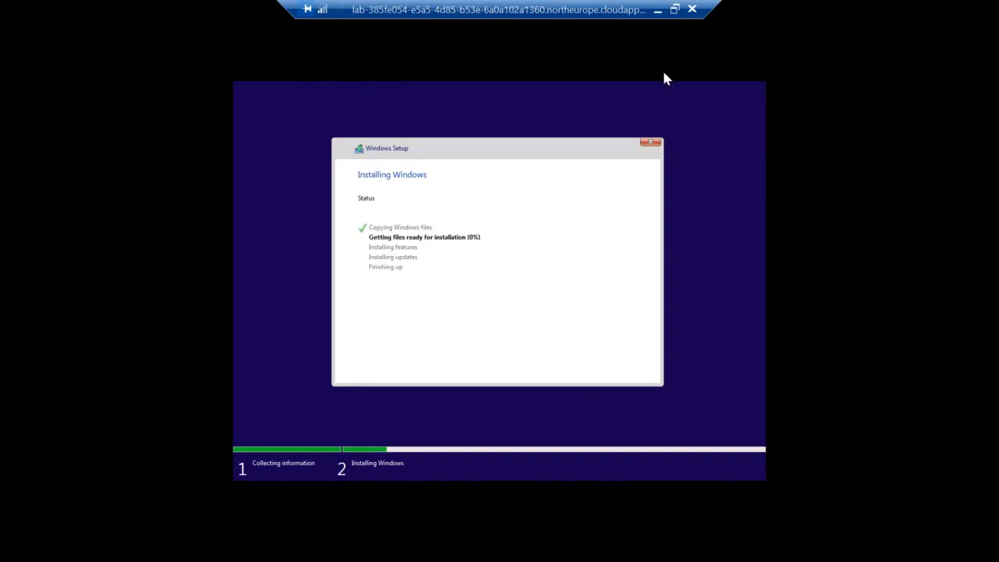
Step: Close Win10AA's console during installation, re-maximize Remote Desktop, and select SubenWin10B
click(675, 10)
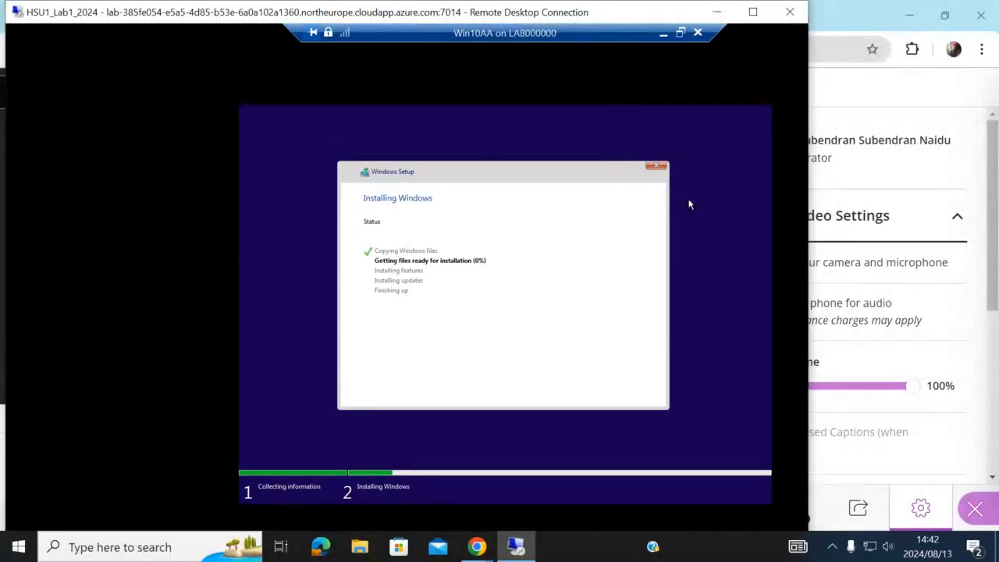
click(678, 33)
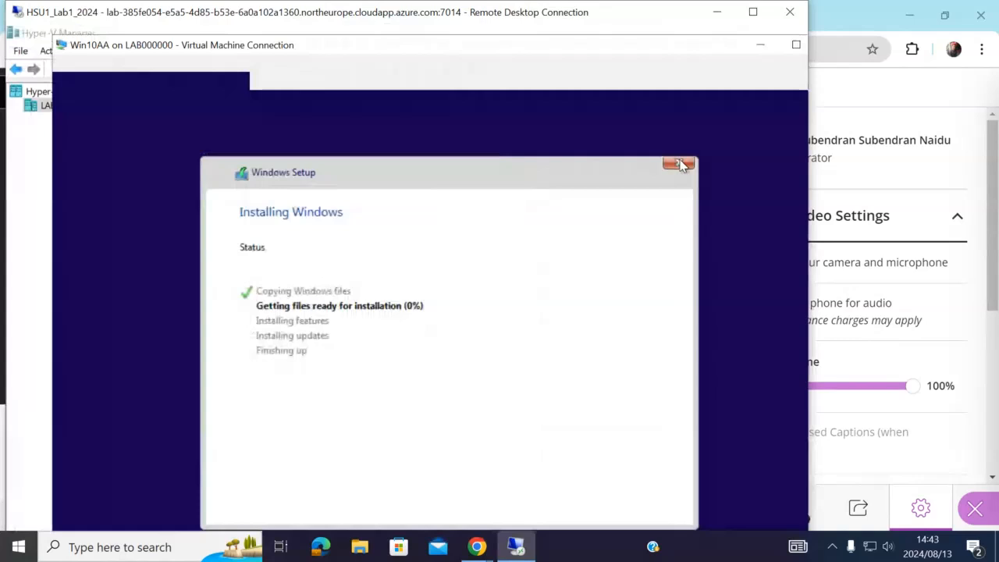
click(682, 164)
click(753, 12)
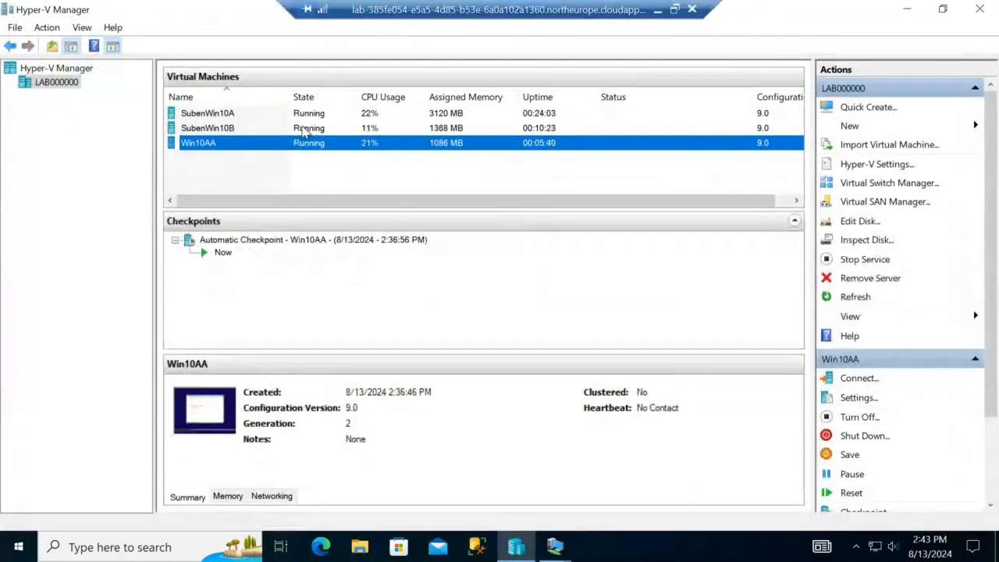
click(309, 131)
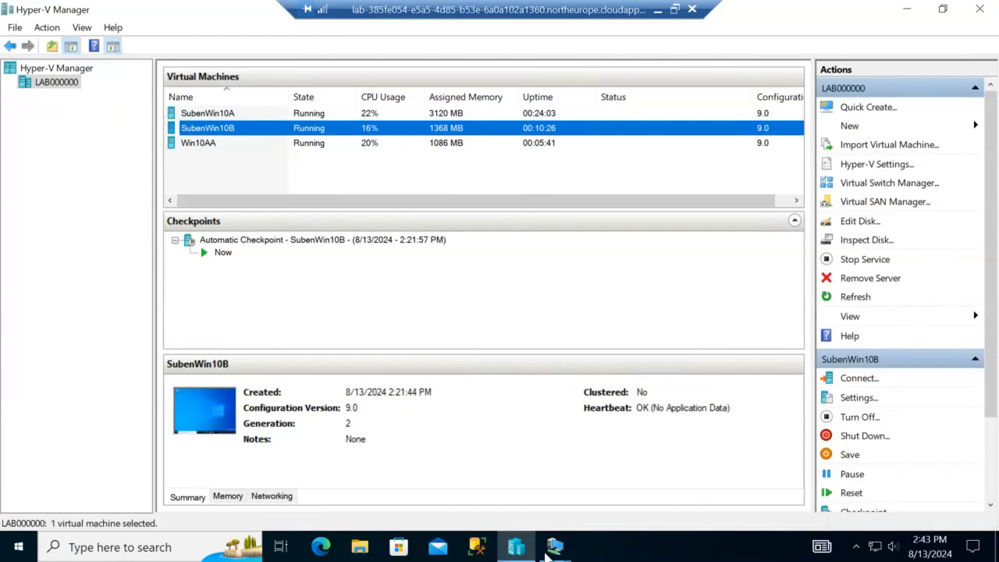
Step: Connect to SubenWin10B's console at the default display size, reaching its sign-in screen
double_click(422, 129)
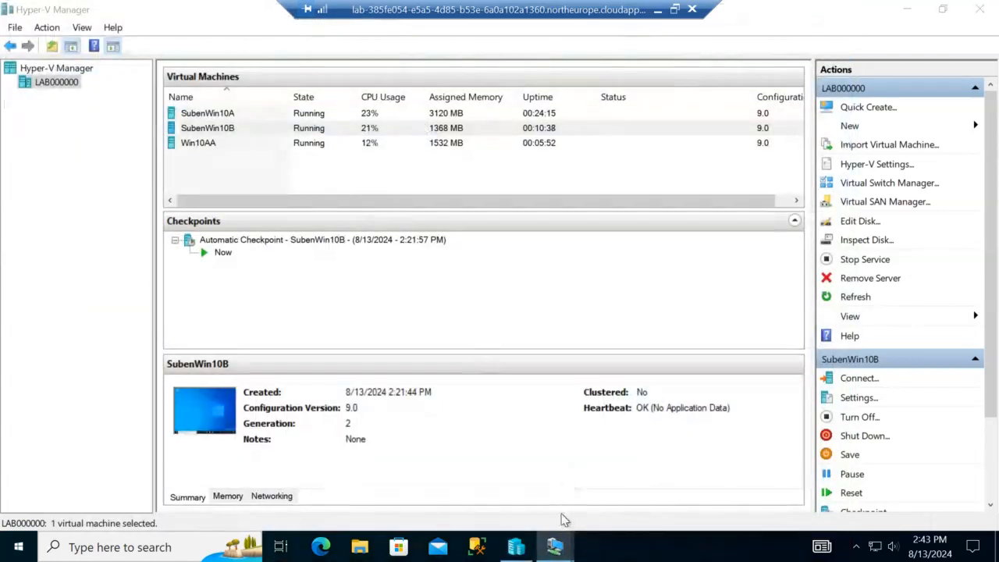
mouse_move(556, 548)
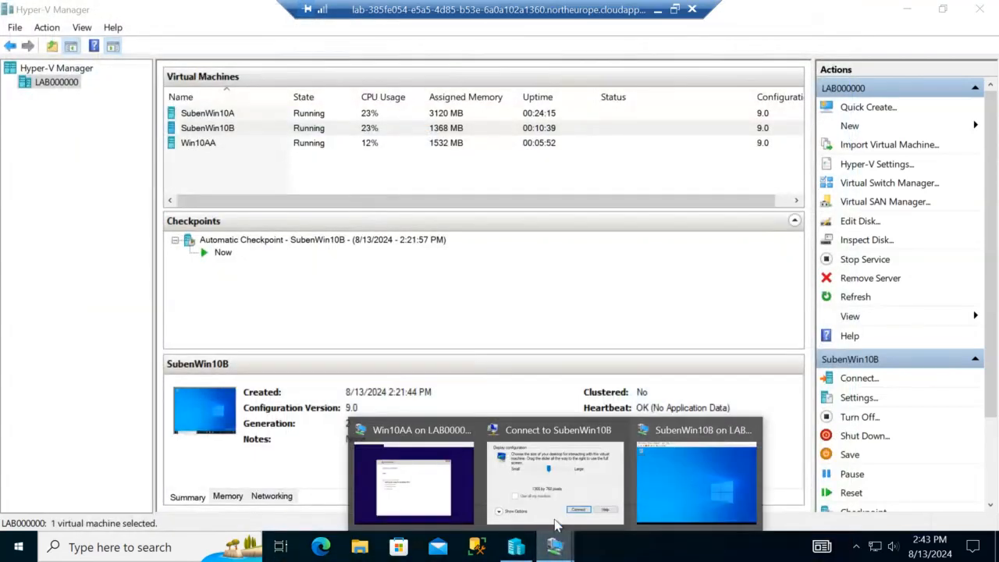
click(597, 476)
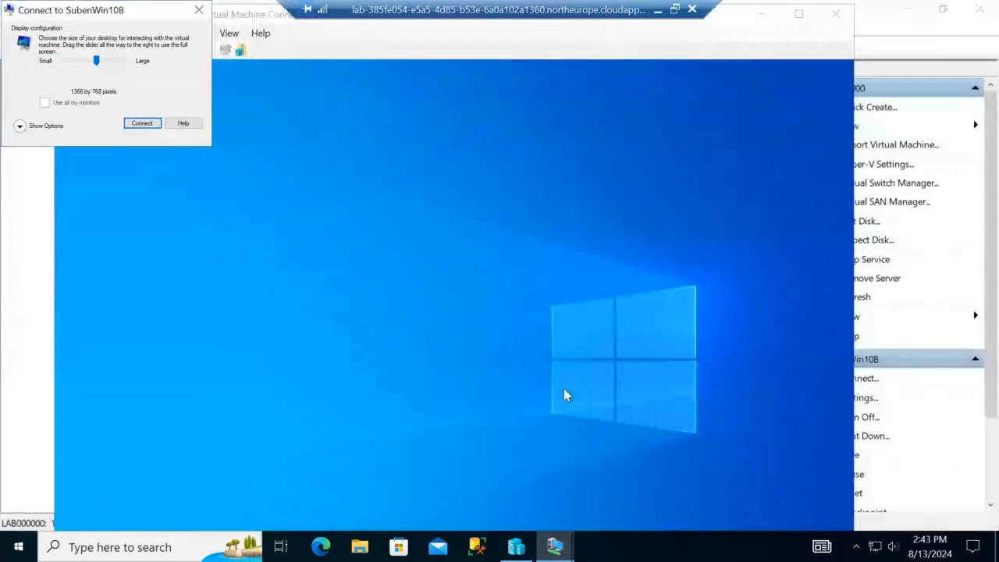
click(144, 123)
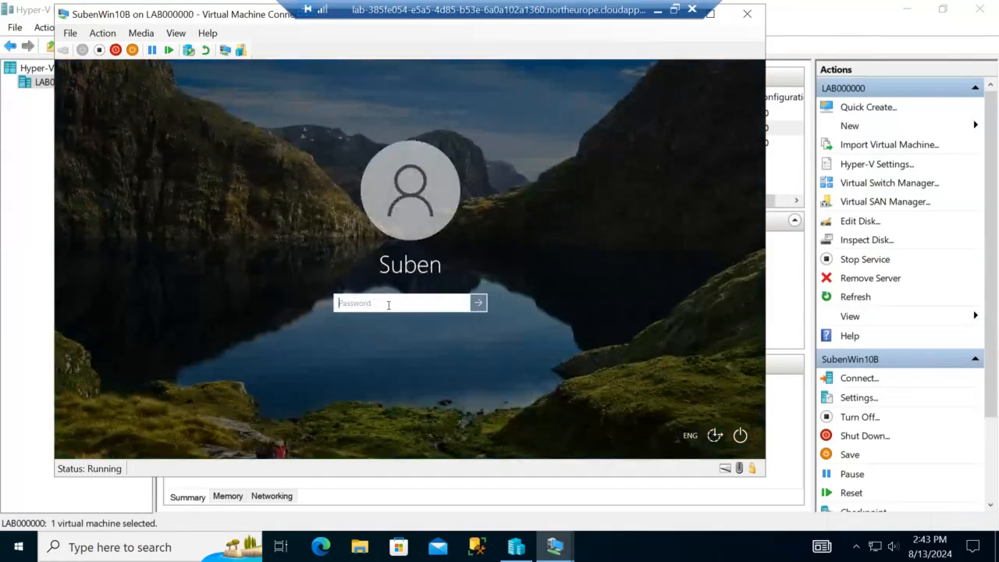
Step: Sign in to SubenWin10B with the account password, re-entering it after an incorrect-password error
text(•)
key(Return)
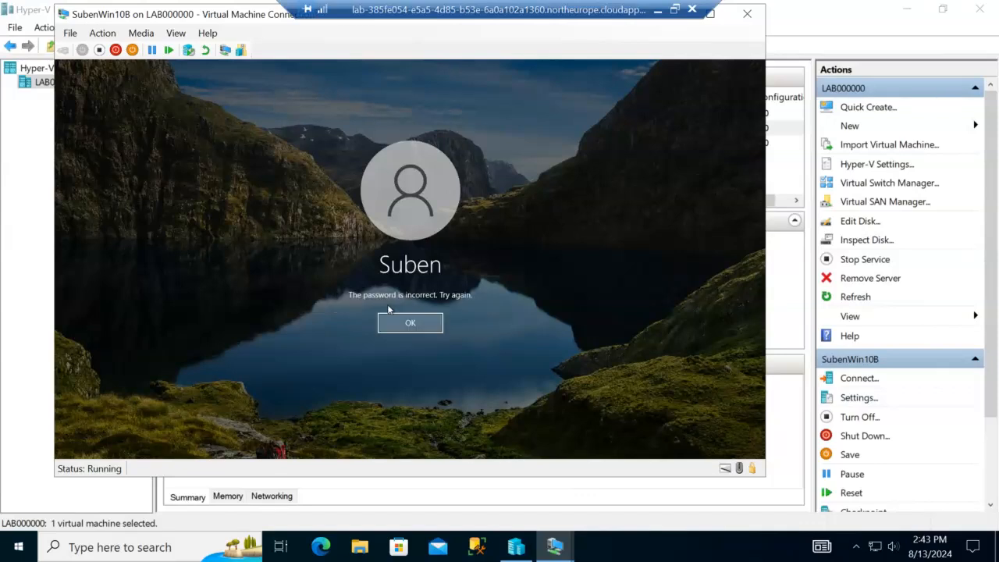
click(414, 331)
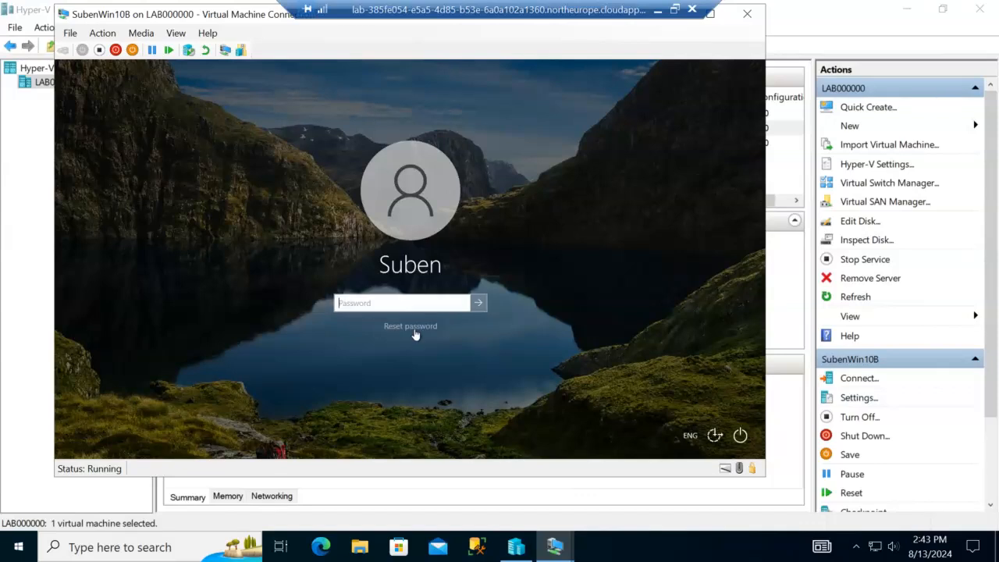
text(P)
key(Return)
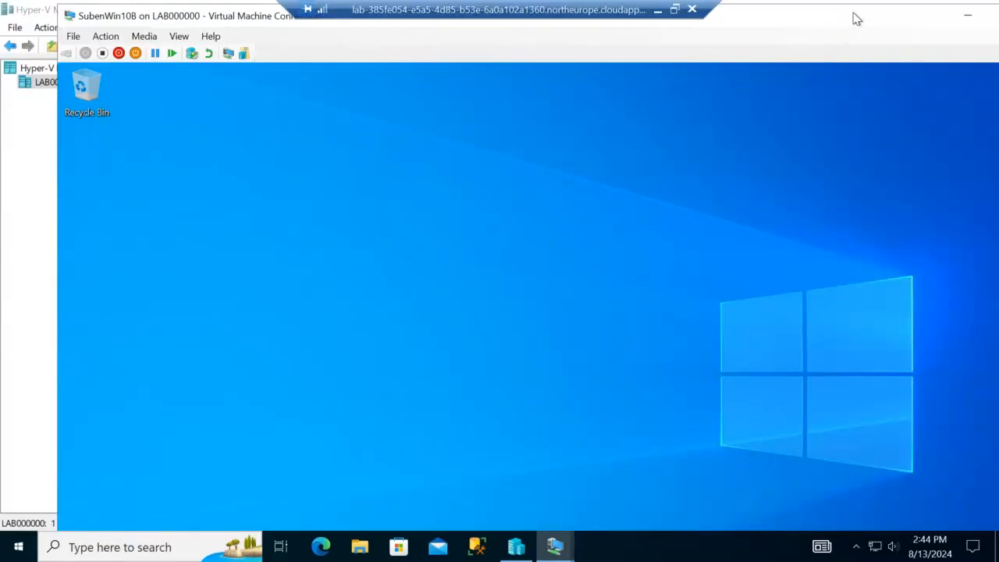
Step: Move the SubenWin10B connection window aside, then minimize it and Hyper-V Manager
drag(856, 19, 779, 35)
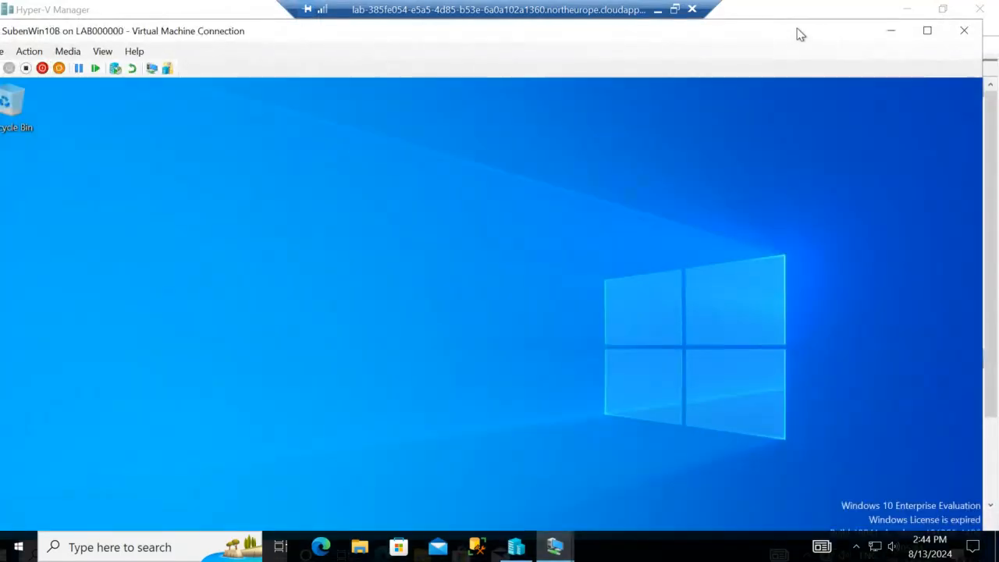
click(895, 31)
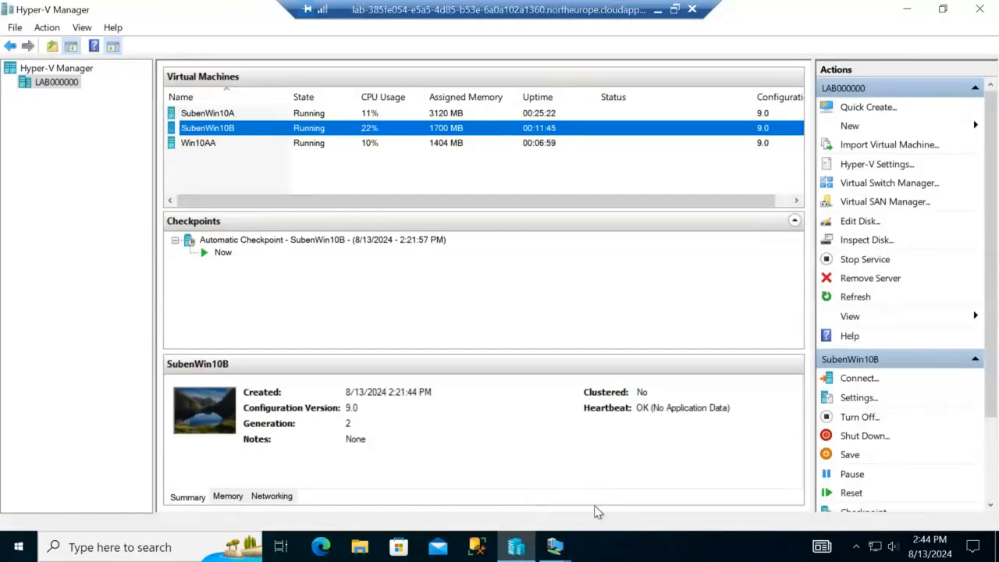
click(910, 14)
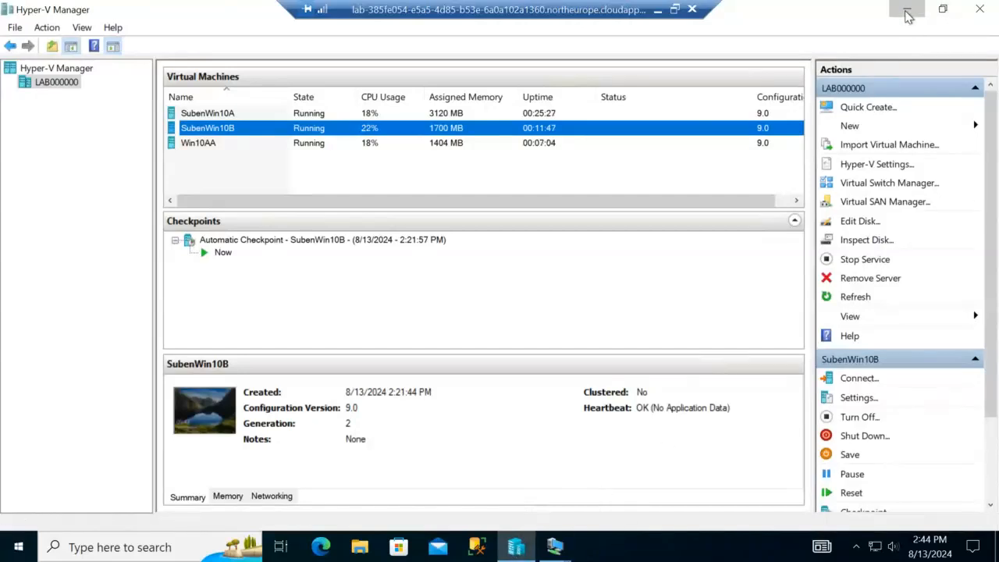
click(658, 9)
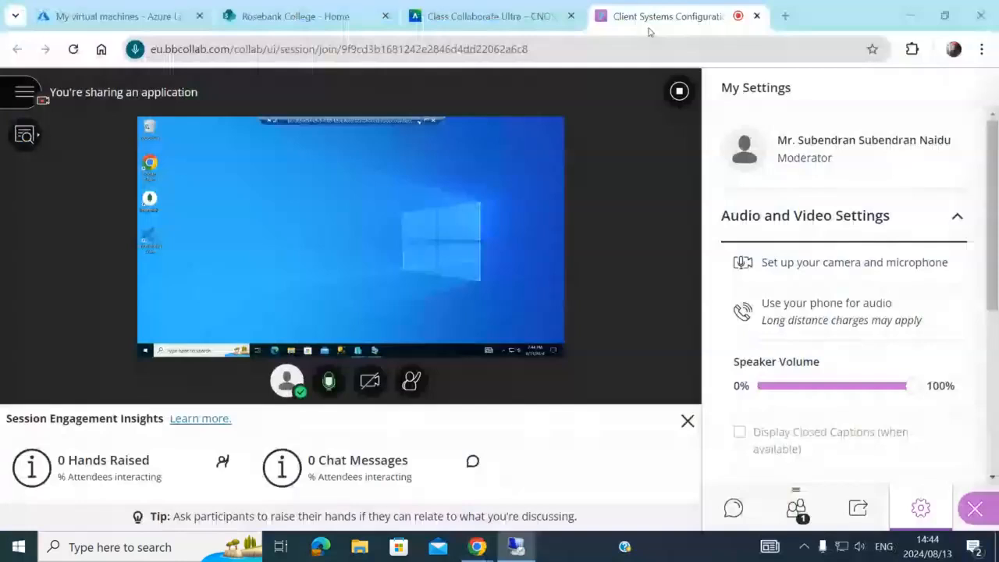
click(329, 381)
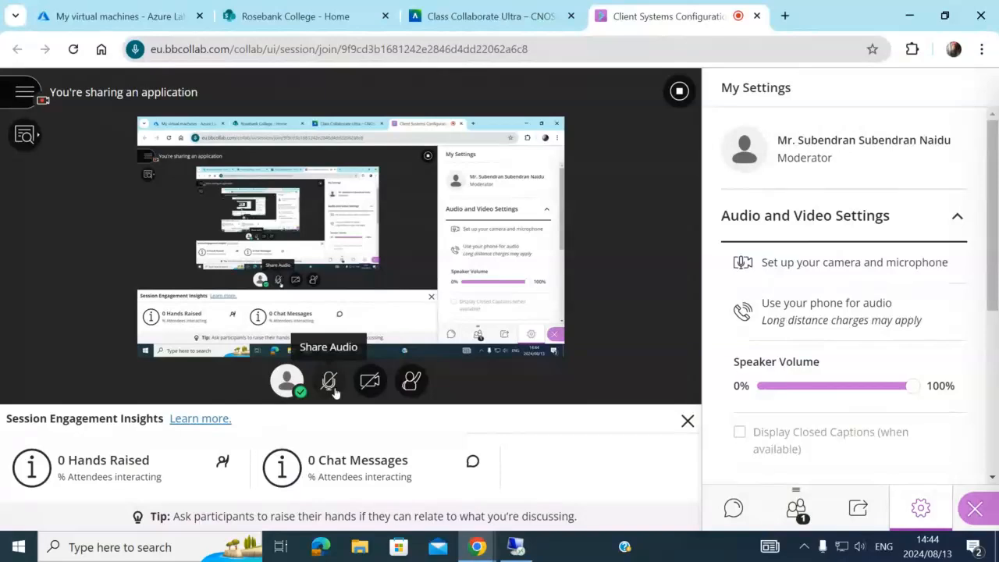
click(331, 383)
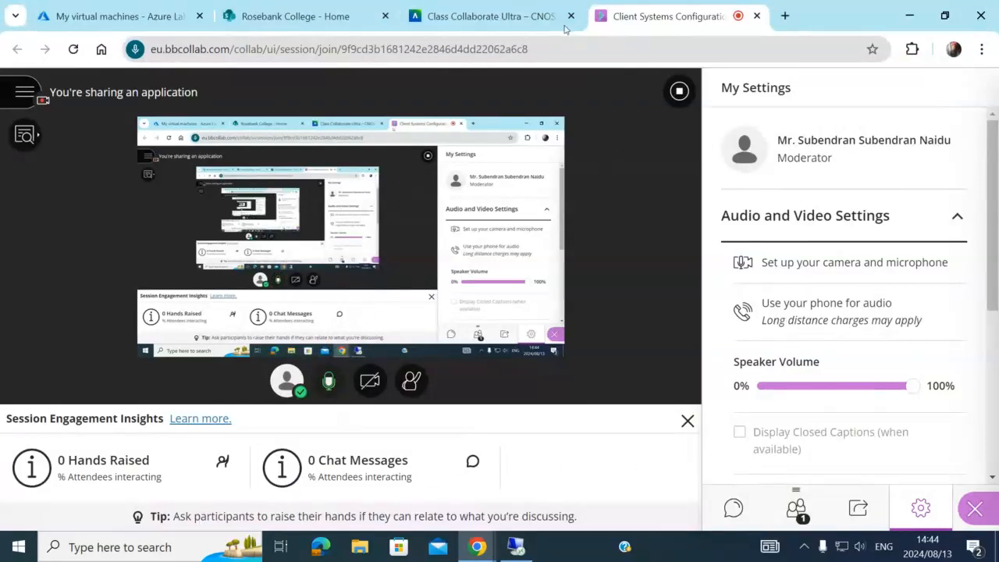
click(528, 551)
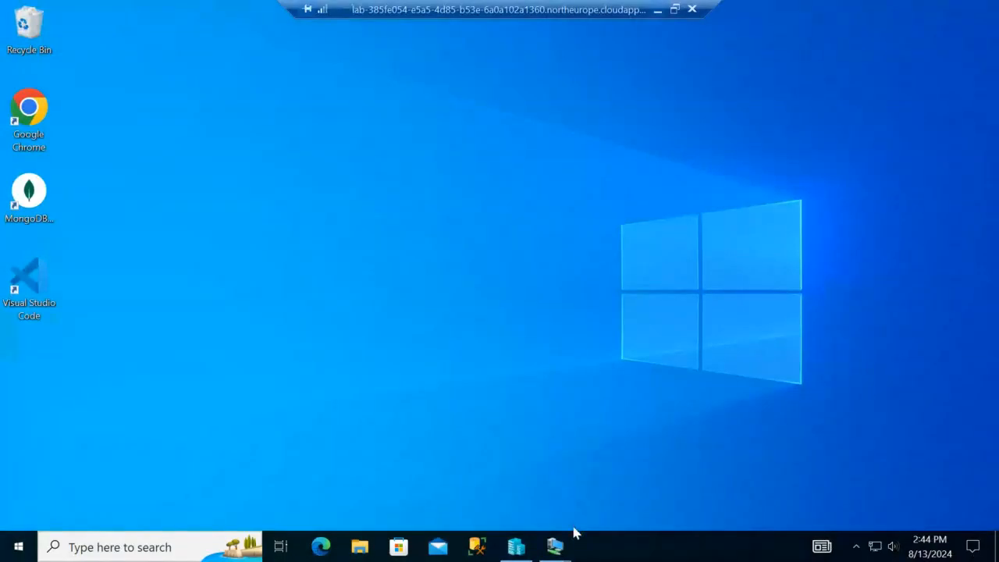
mouse_move(556, 552)
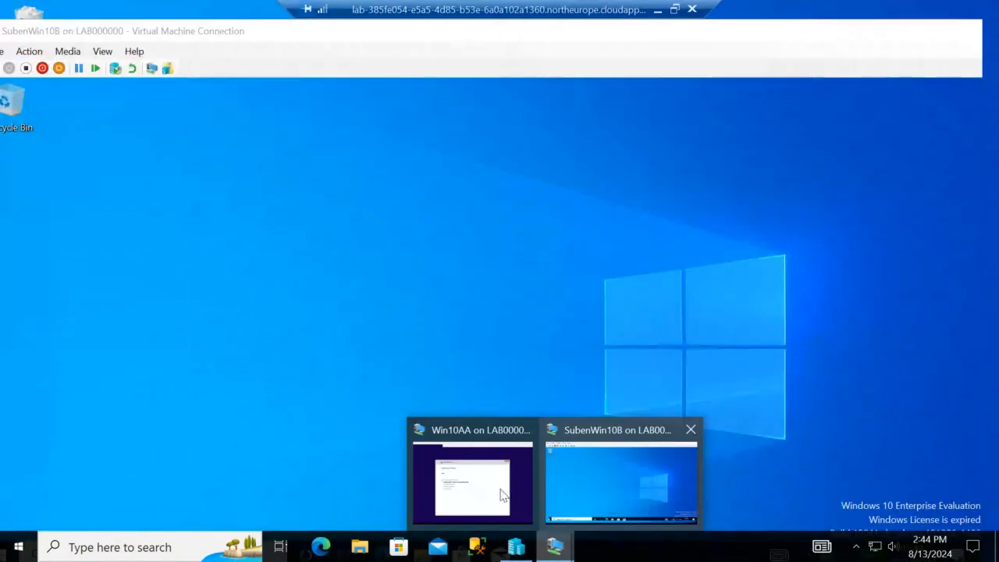
click(502, 494)
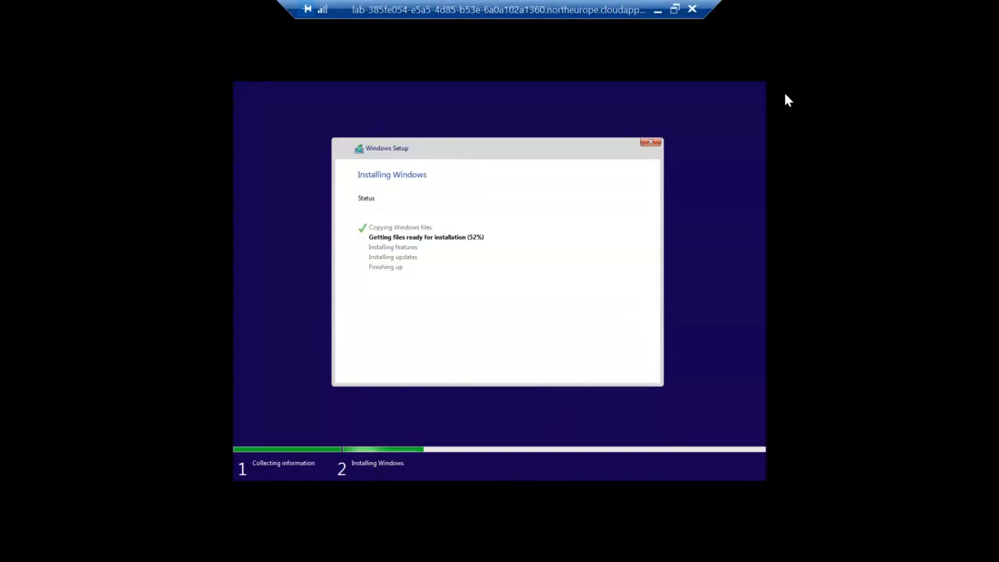
click(674, 9)
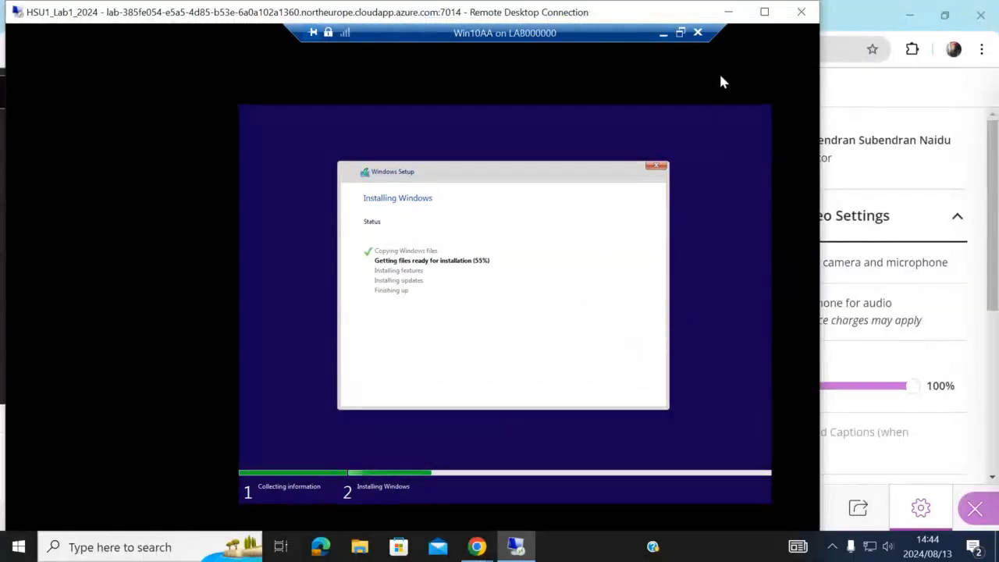
click(664, 36)
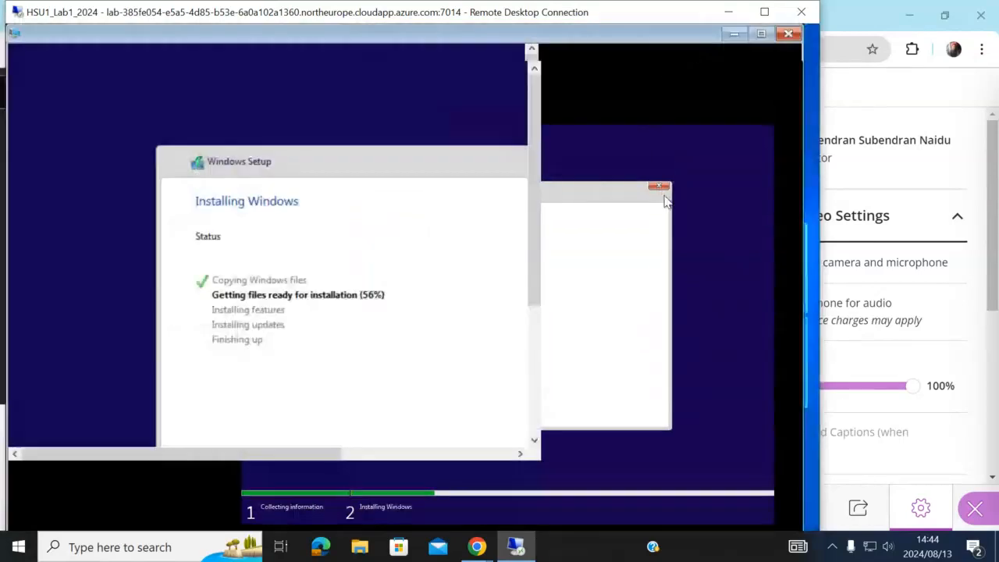
click(764, 12)
mouse_move(555, 547)
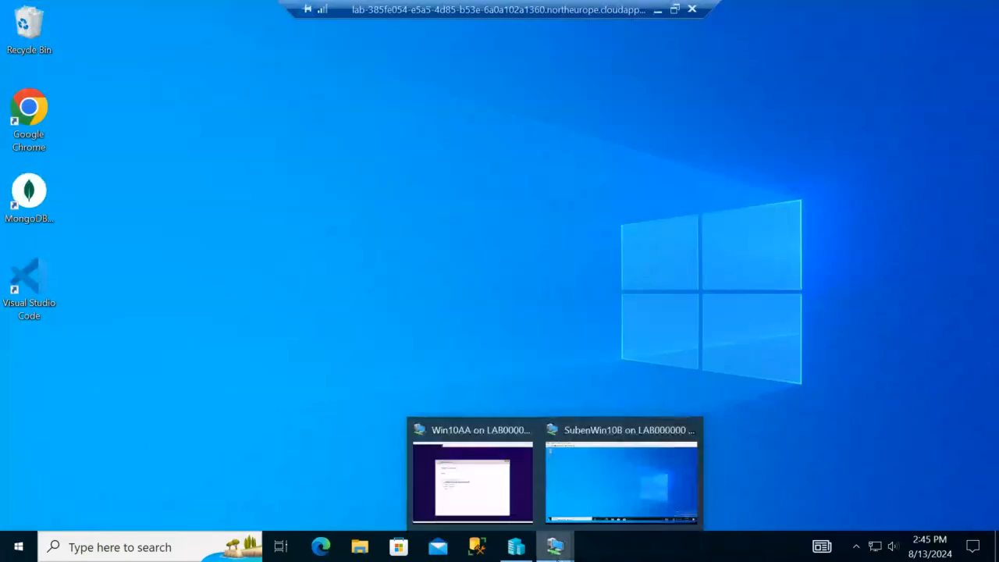
Step: In full-screen SubenWin10B, search 'update' and open the Check for updates settings page
click(622, 487)
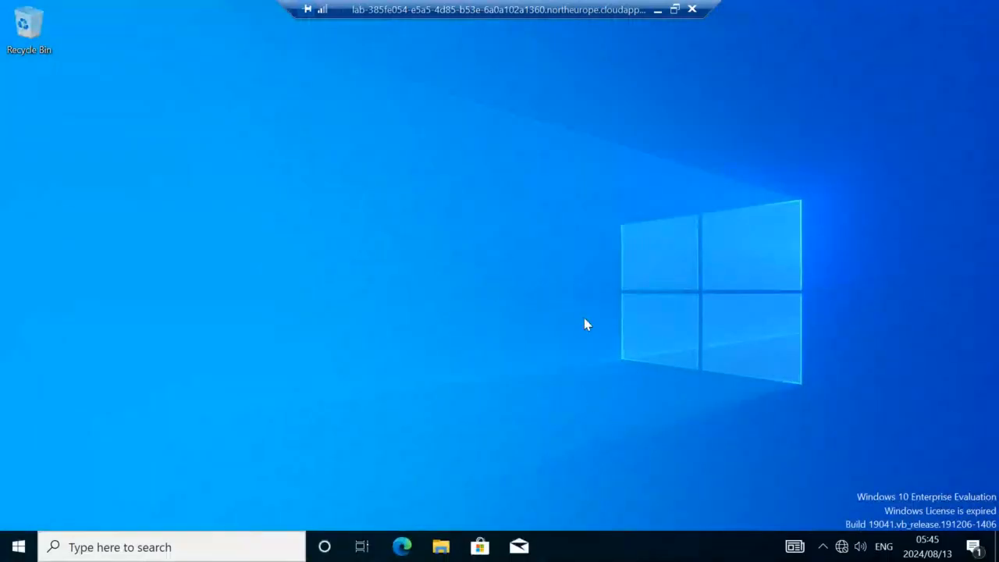
click(676, 9)
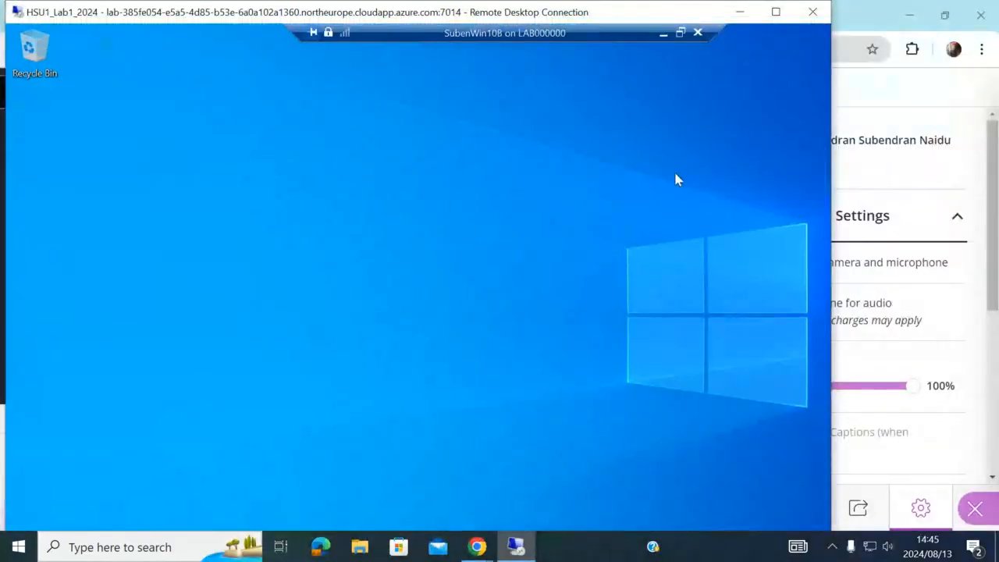
click(786, 16)
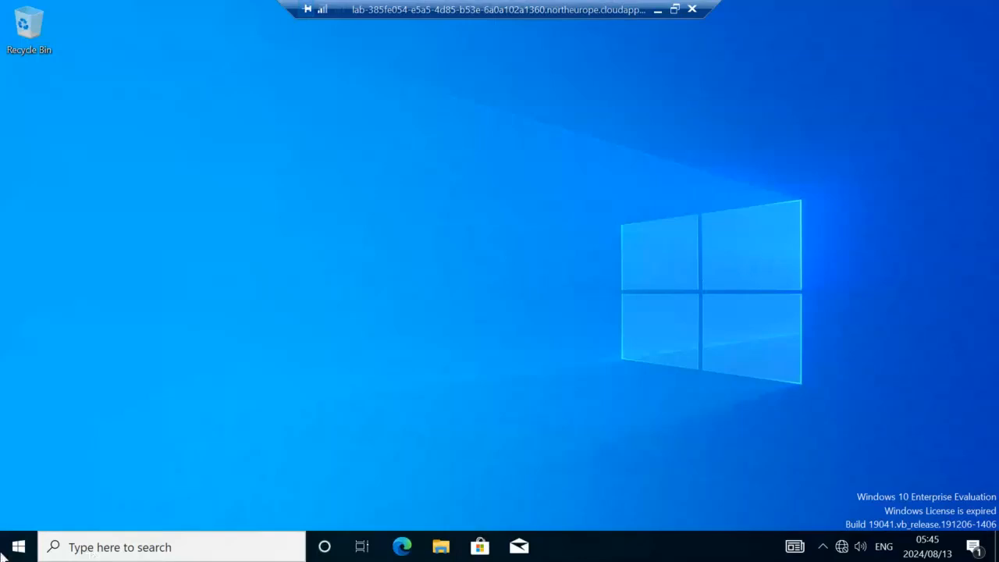
click(140, 550)
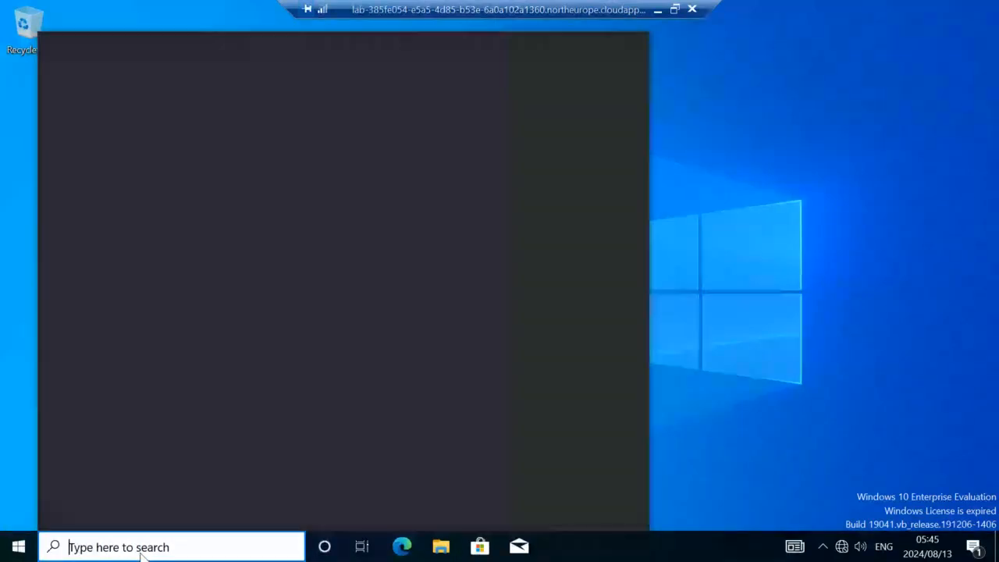
text(update)
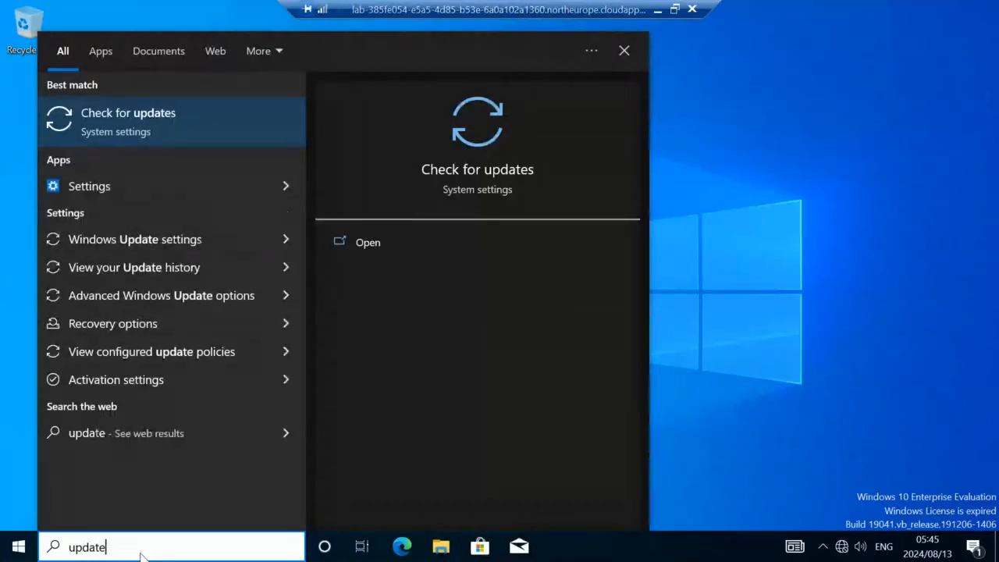
click(164, 125)
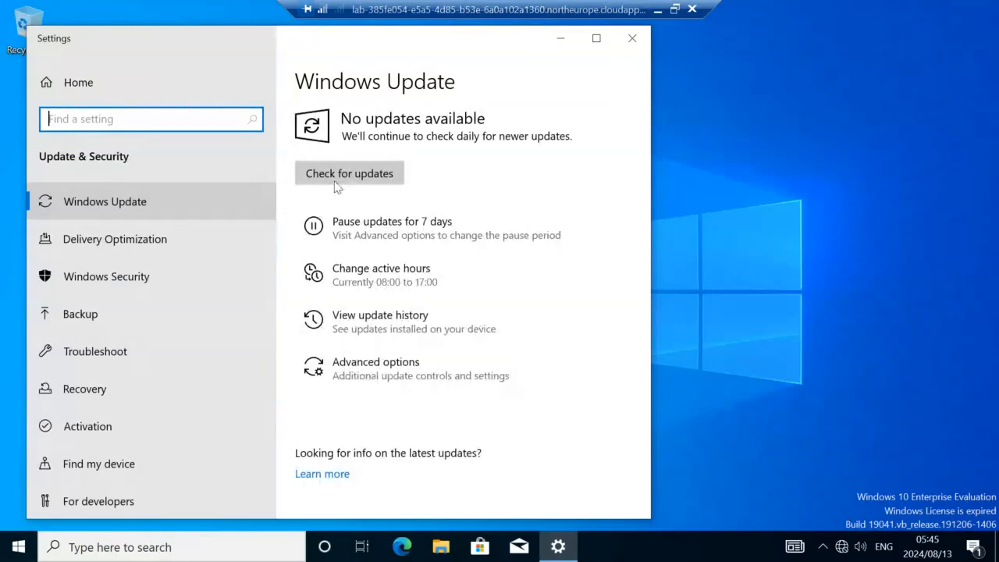
Step: Run a Windows Update check on SubenWin10B, which fails with no Internet connection
click(367, 178)
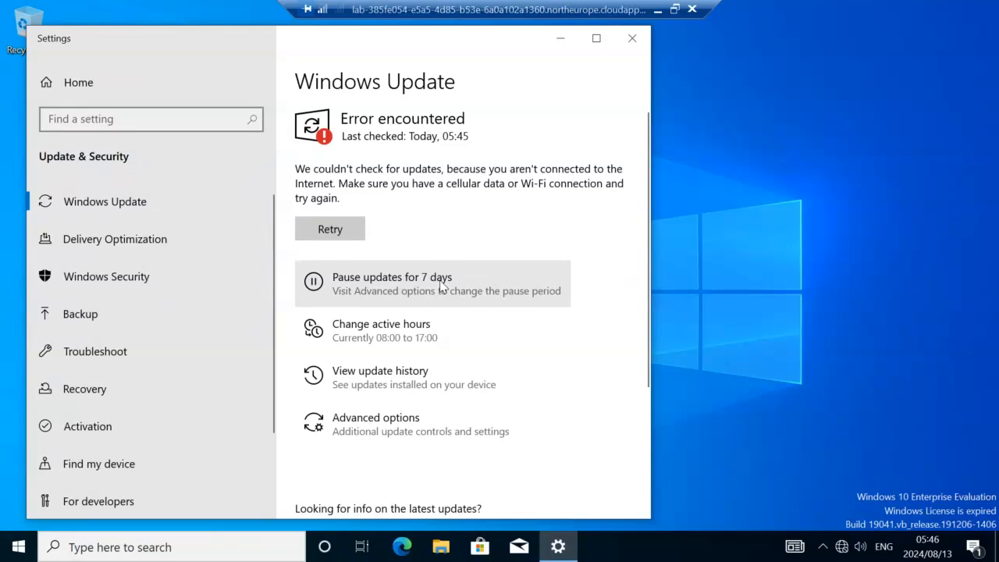
click(657, 10)
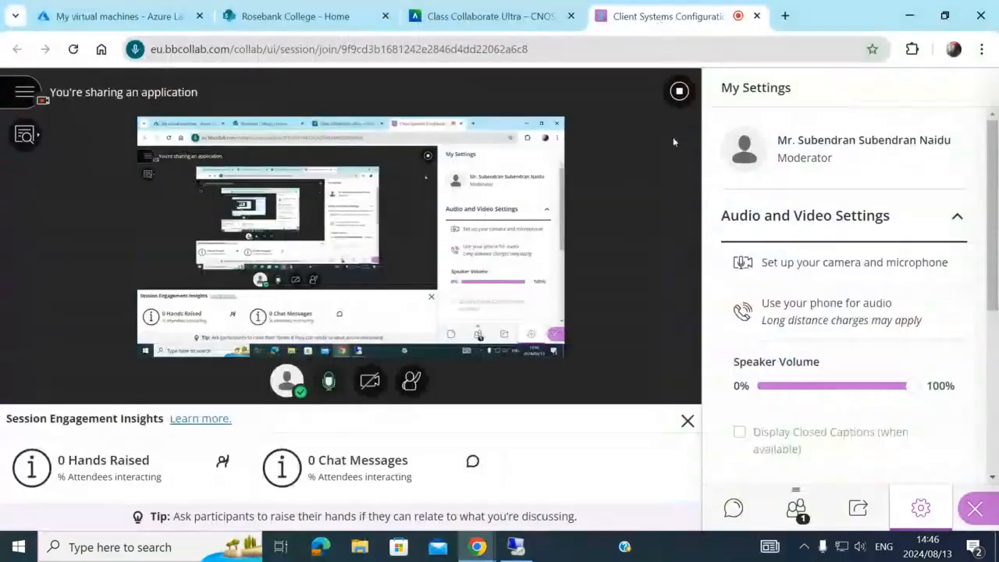
click(516, 547)
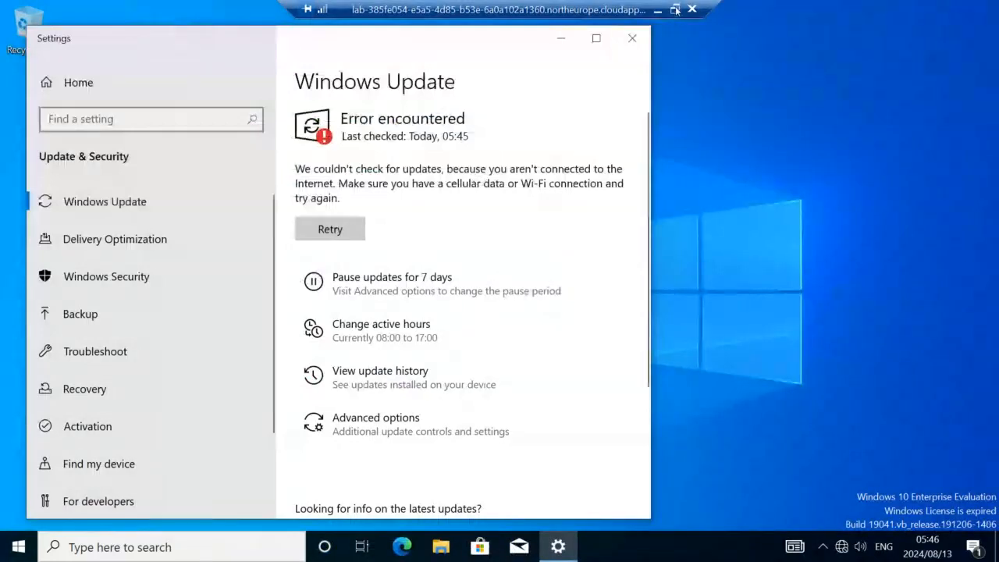
click(676, 11)
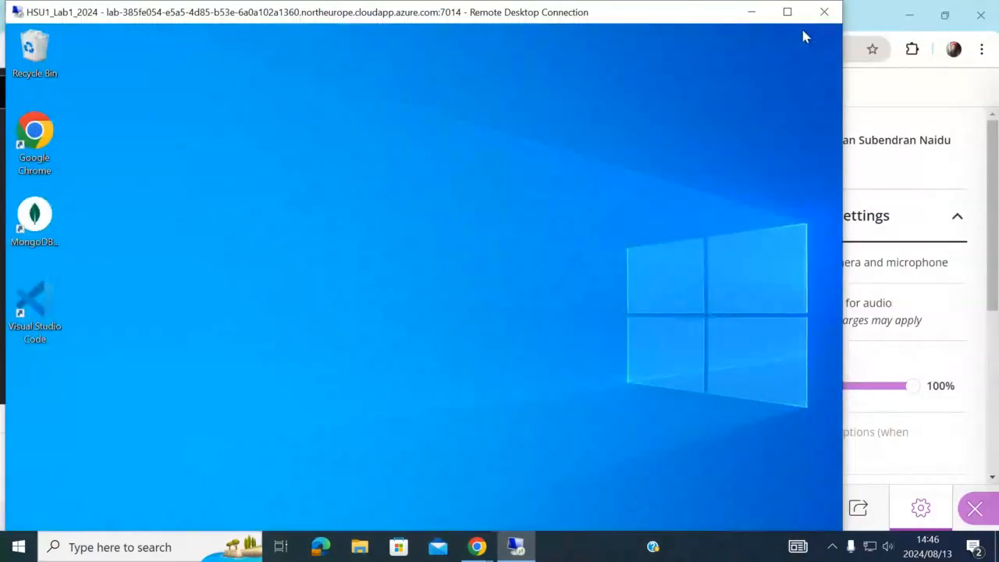
click(786, 12)
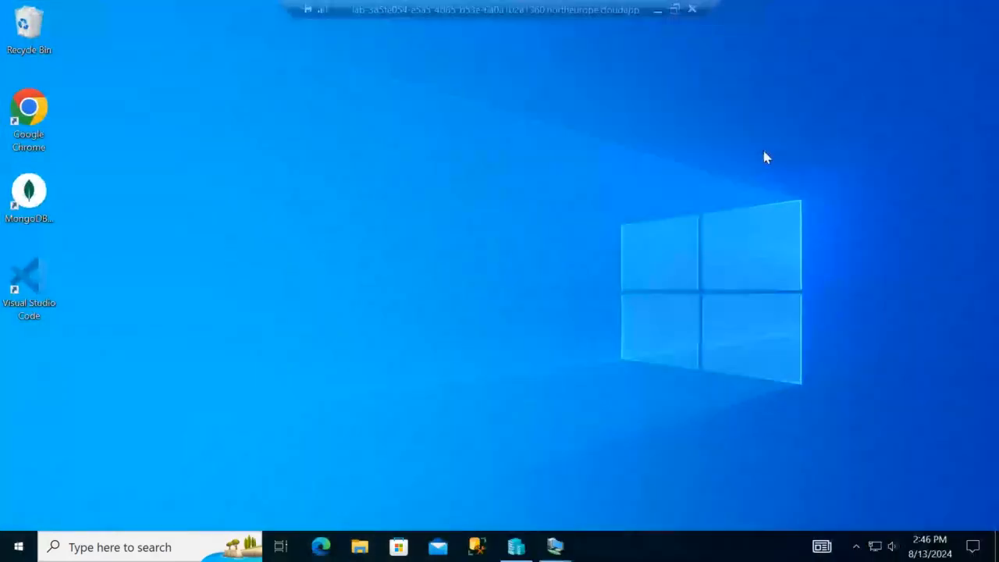
Step: Switch SubenWin10B's network adapter to the Default Switch virtual switch and apply it
click(517, 545)
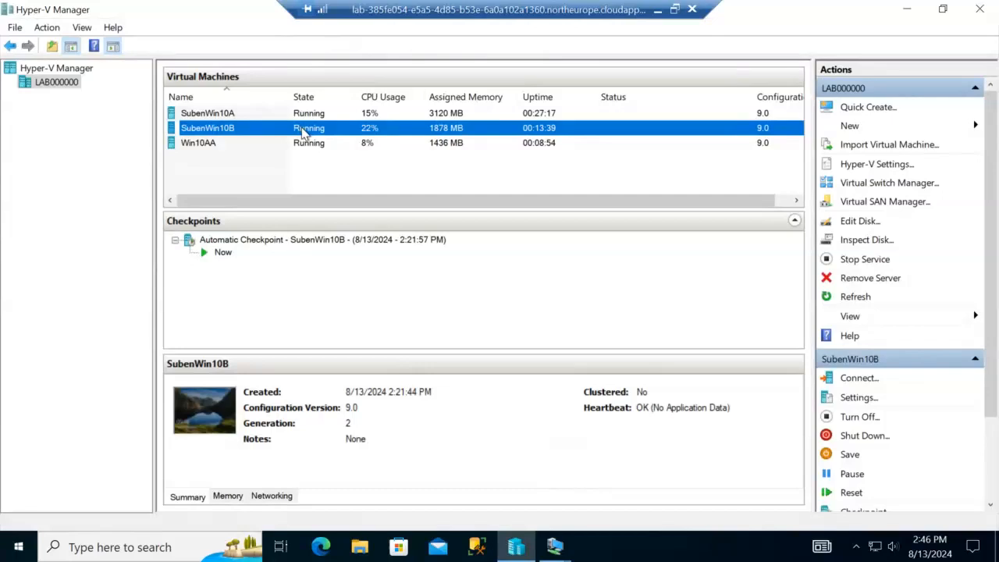
click(859, 398)
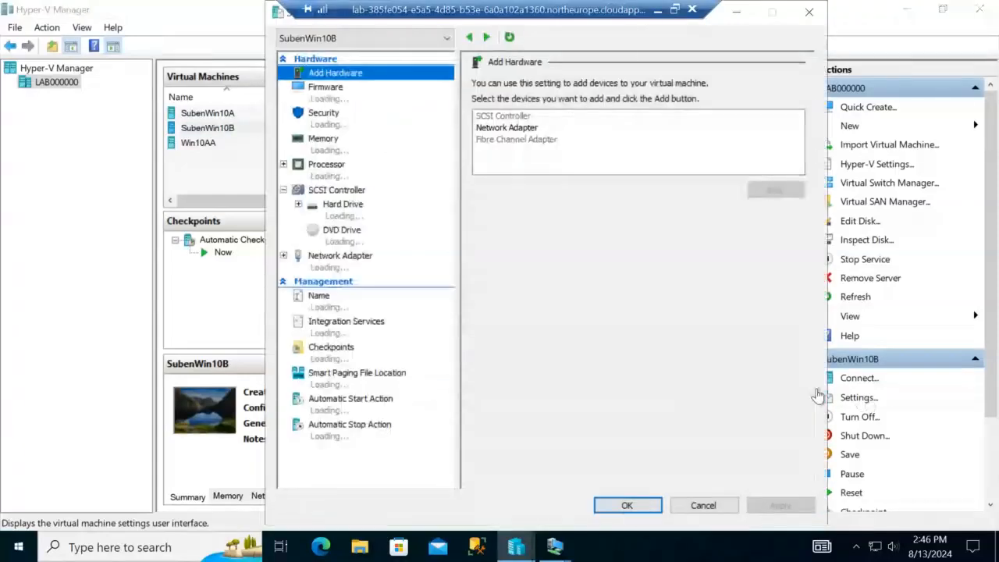
click(337, 269)
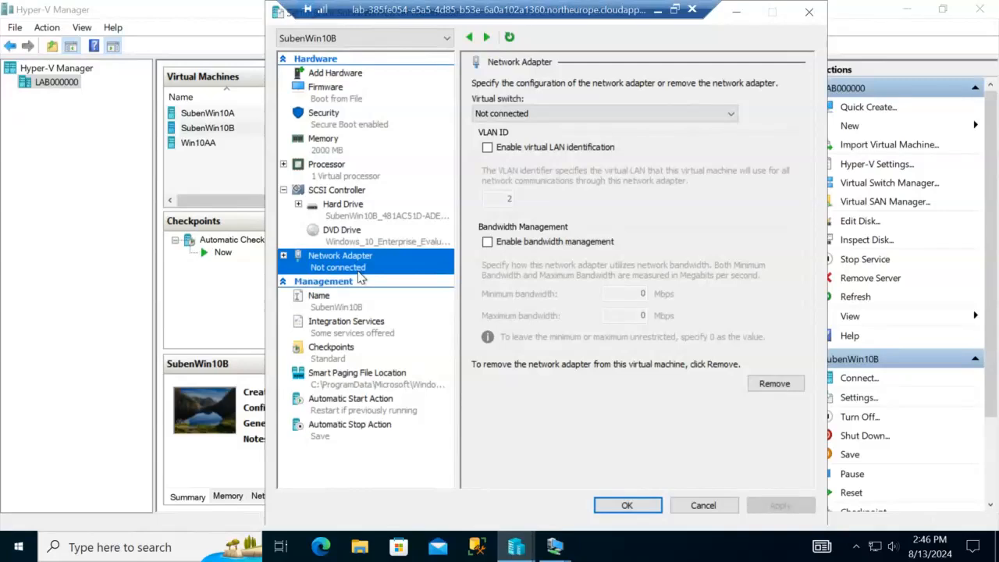
click(733, 115)
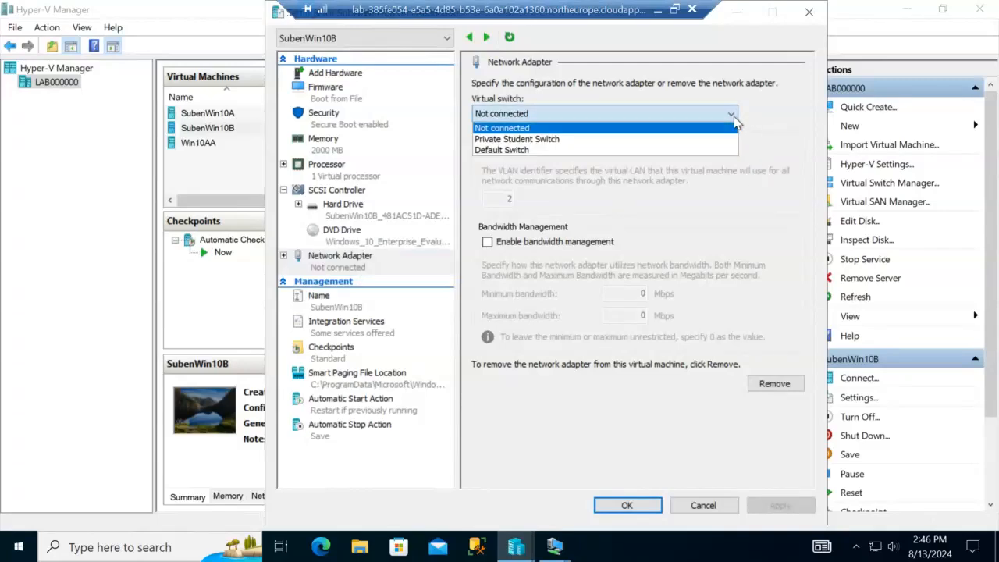
click(667, 150)
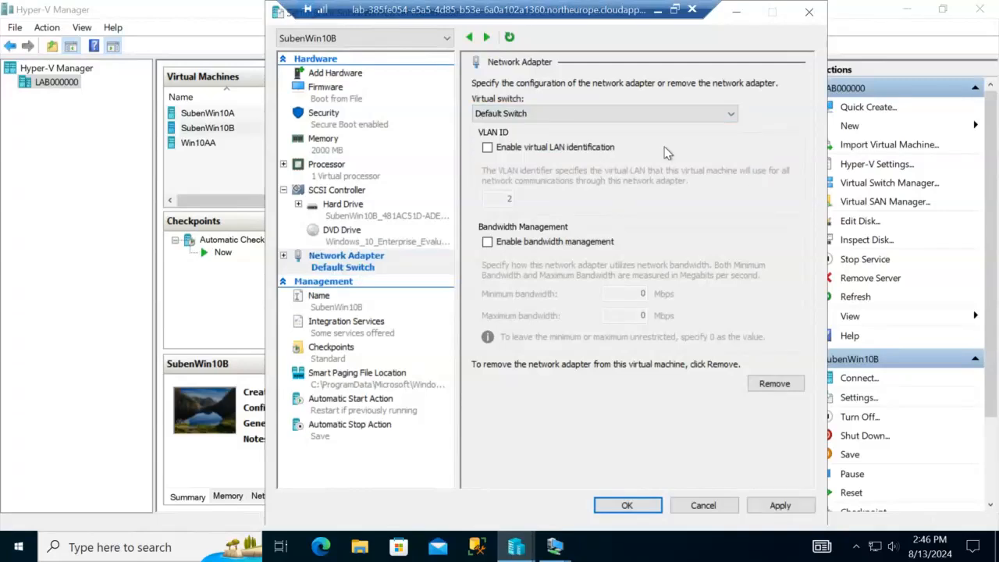
click(778, 506)
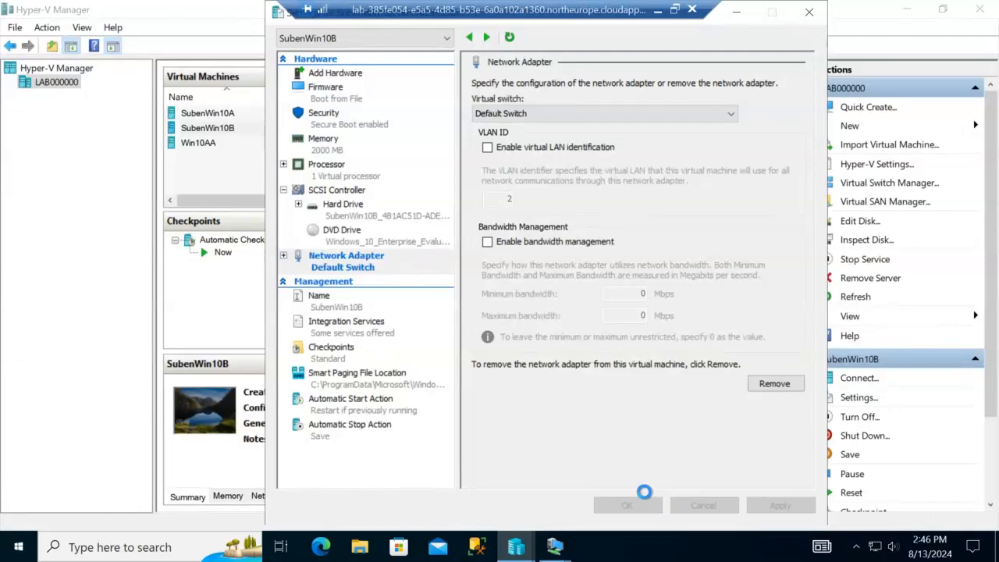
click(632, 506)
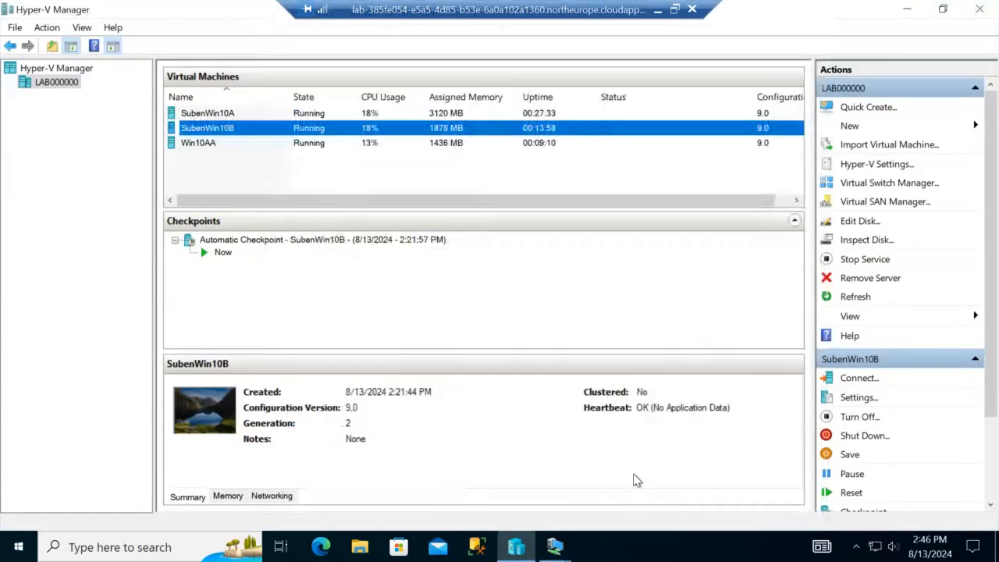
click(564, 548)
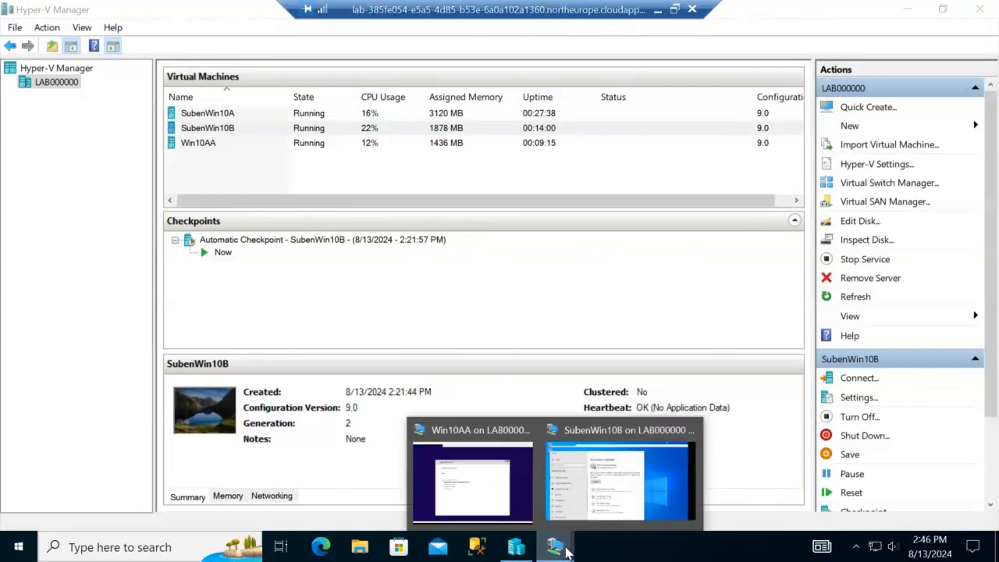
Step: Allow SubenWin10B to be discoverable on the network and retry Windows Update
click(615, 490)
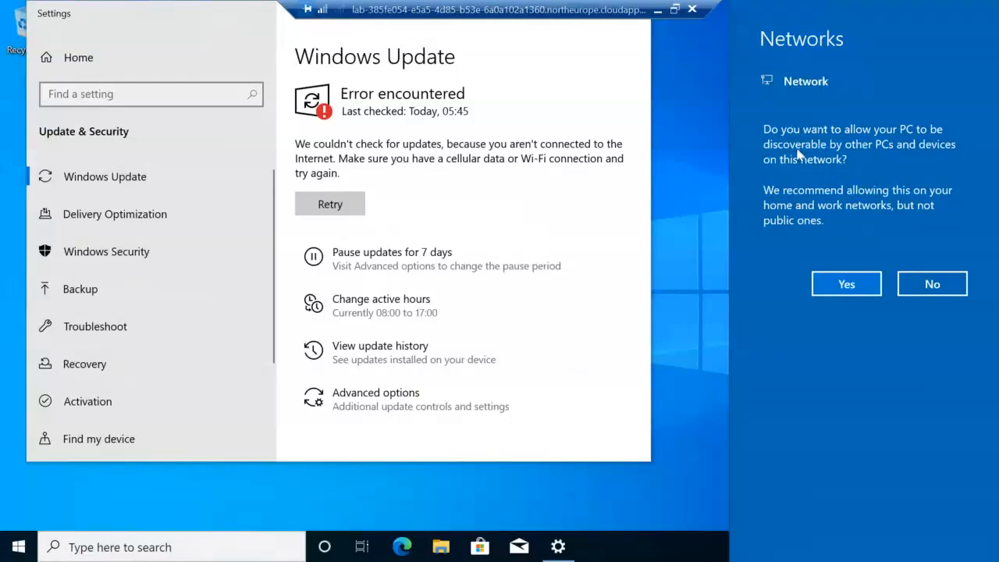
click(857, 288)
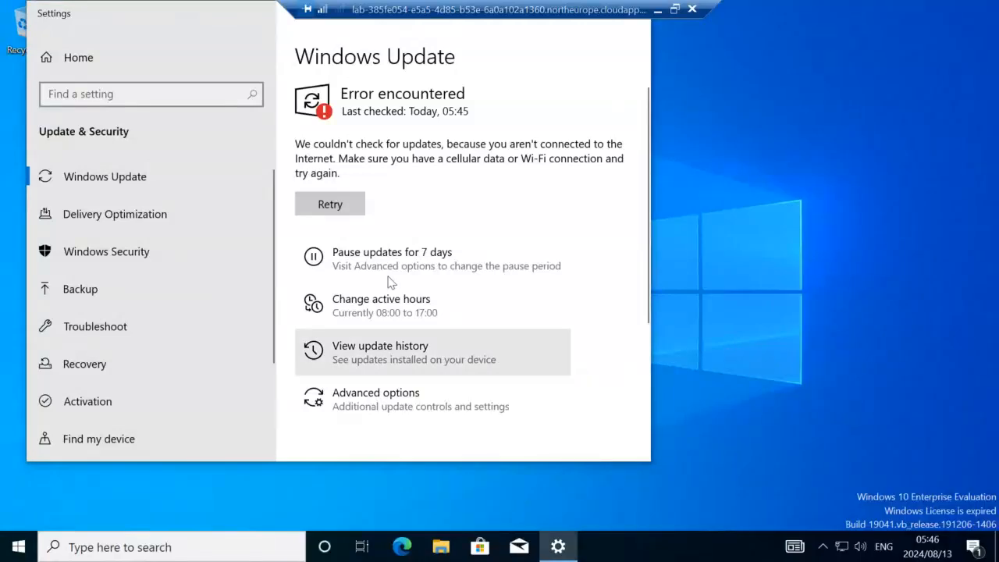
click(331, 206)
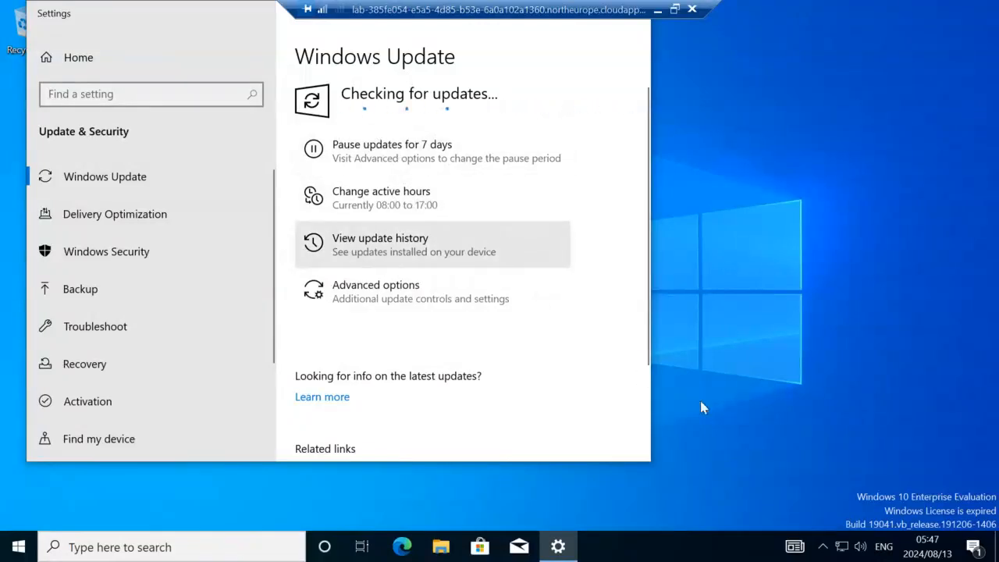
Step: Confirm SubenWin10B's Internet connection in Network & Internet settings, then close Settings
click(842, 551)
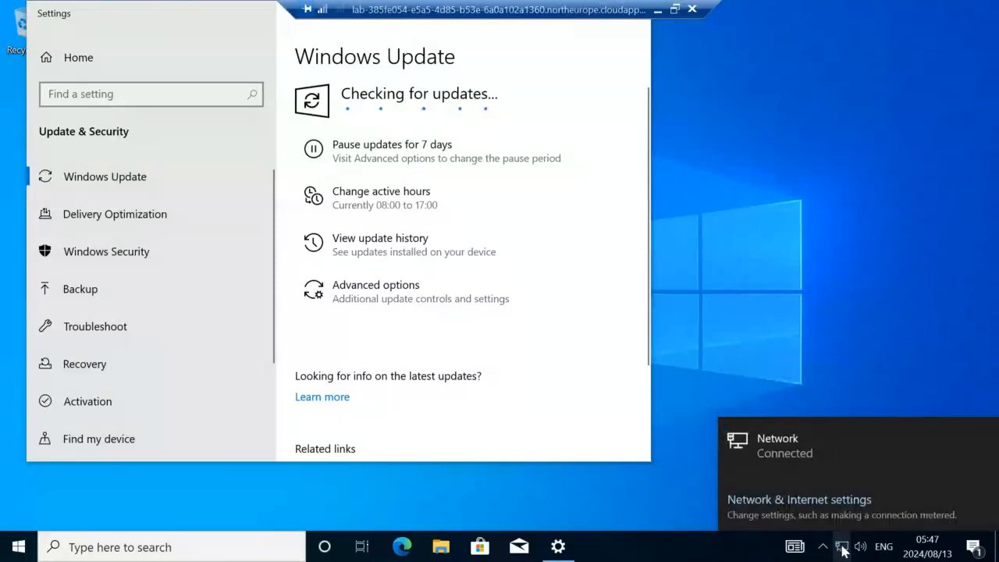
click(844, 505)
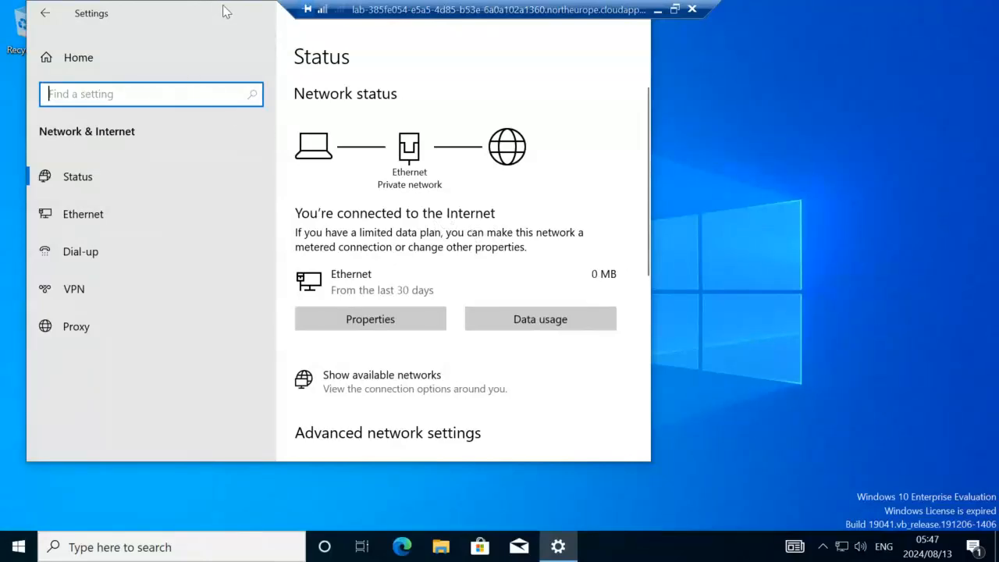
drag(245, 51, 261, 109)
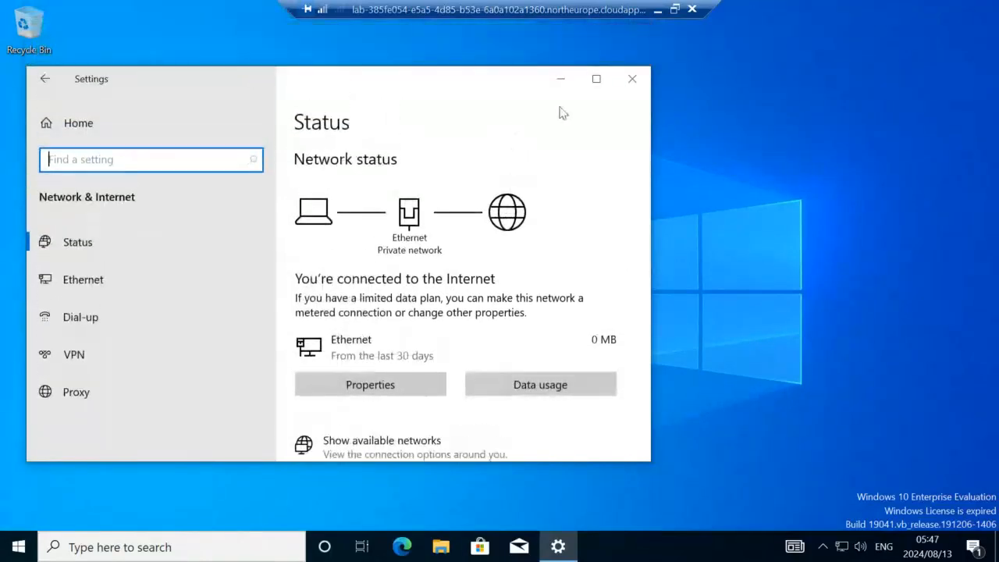
click(634, 81)
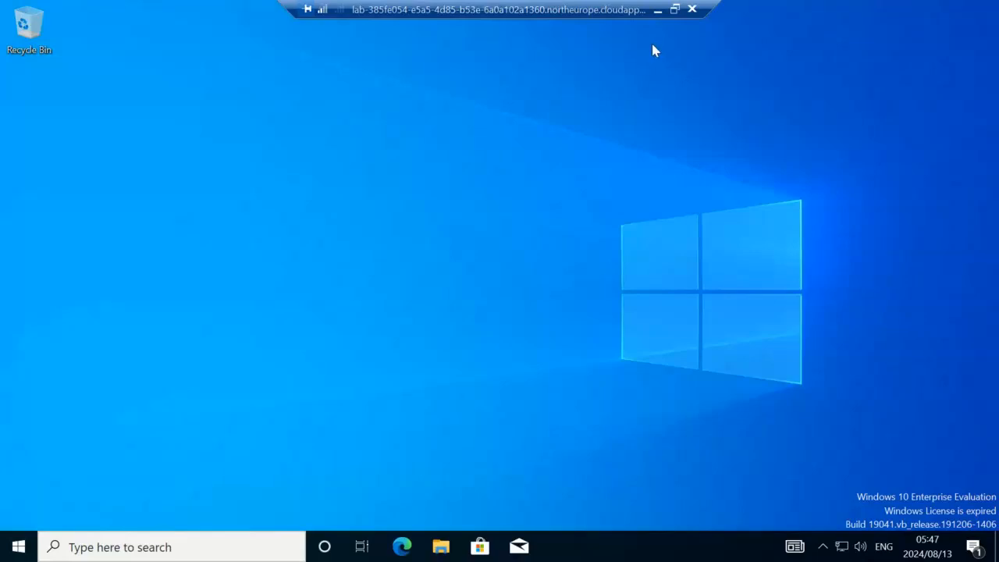
Step: Back in Hyper-V Manager, verify SubenWin10B's network adapter uses the Default Switch
click(676, 11)
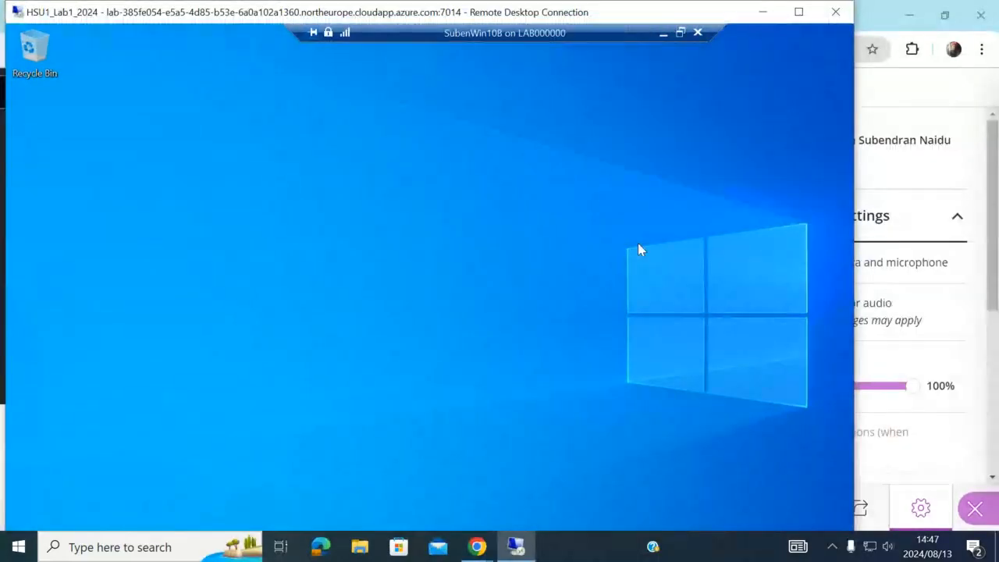
click(664, 35)
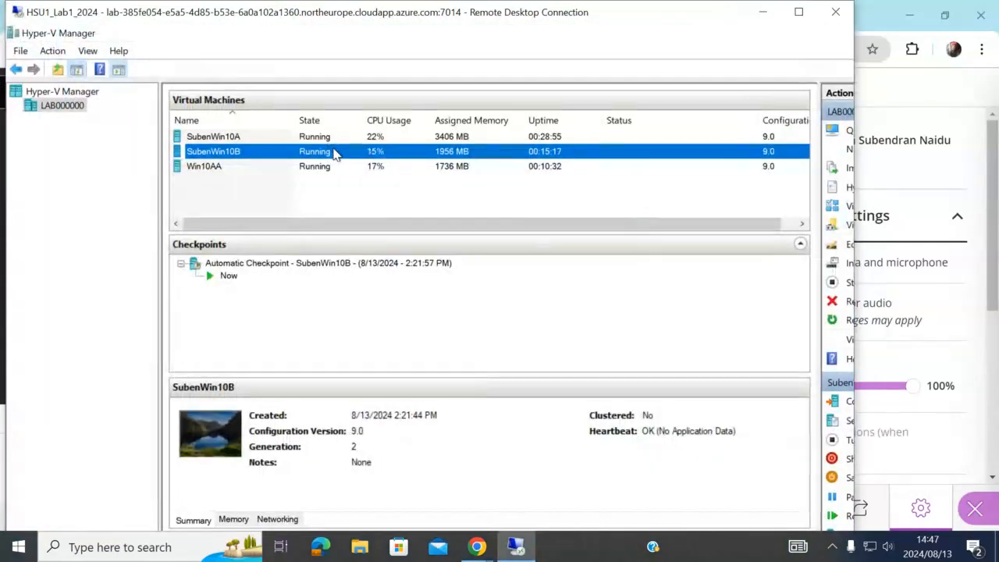
click(800, 12)
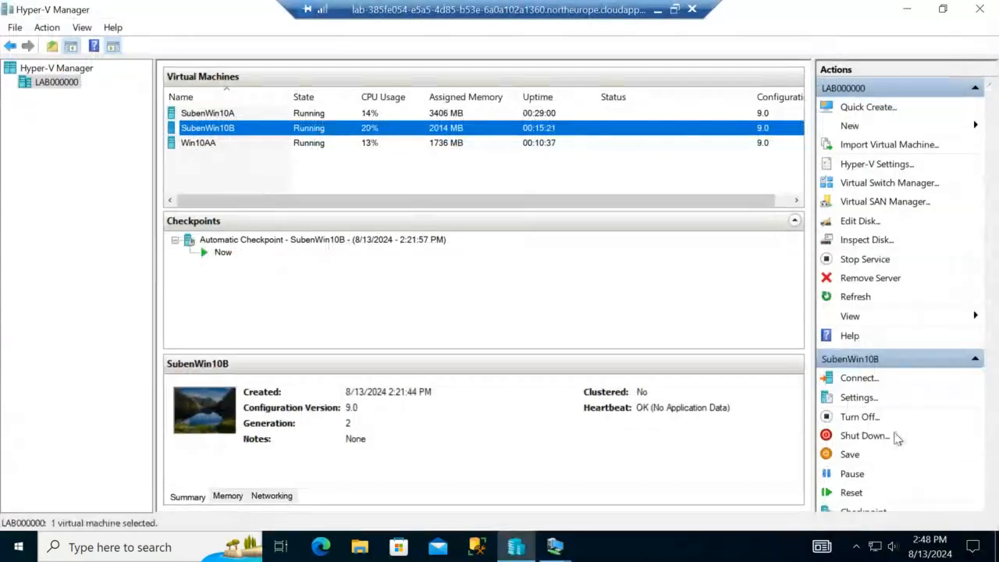
click(858, 397)
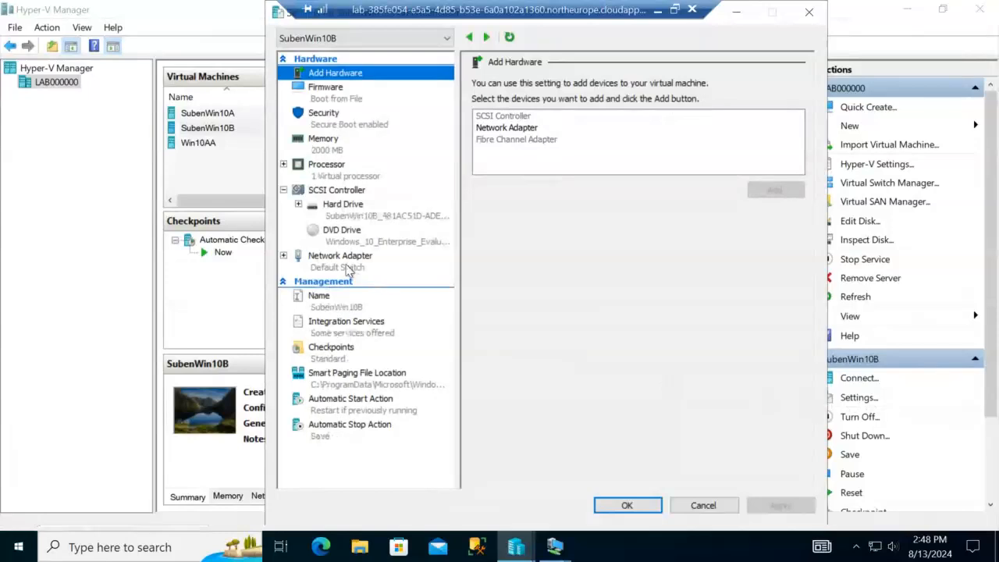
click(349, 268)
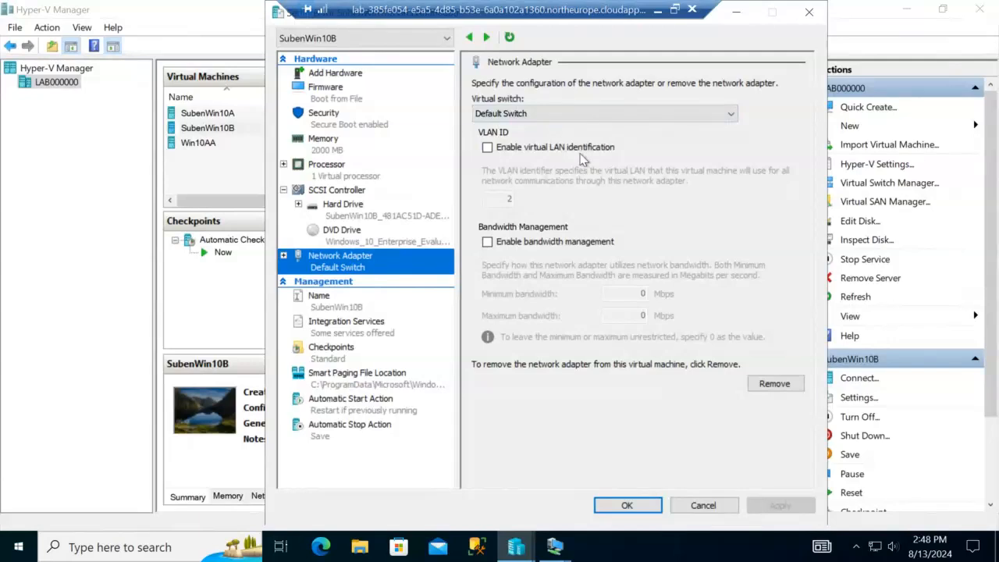
click(743, 14)
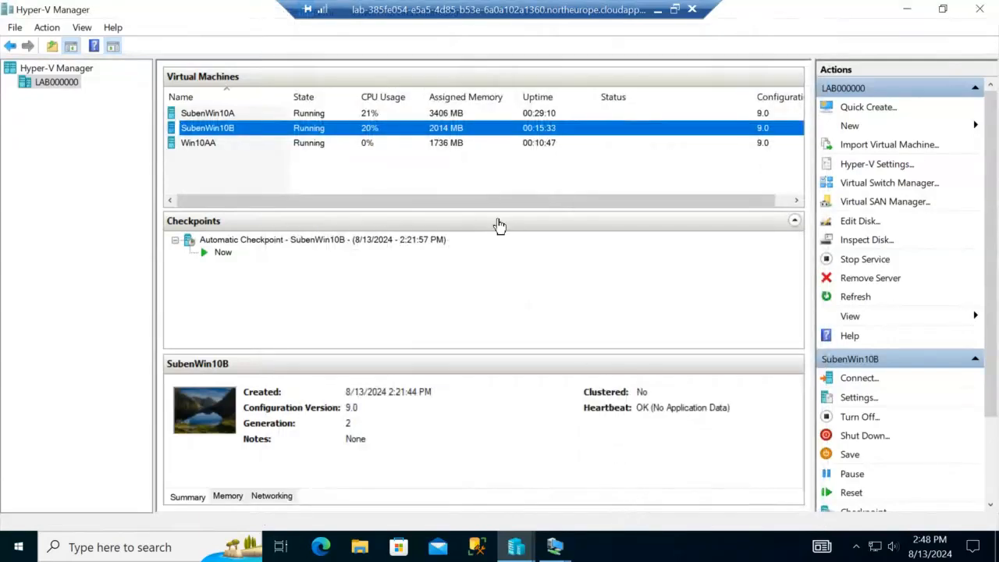
Step: Watch Win10AA's console as it reboots after installation, then return to Hyper-V Manager
click(555, 548)
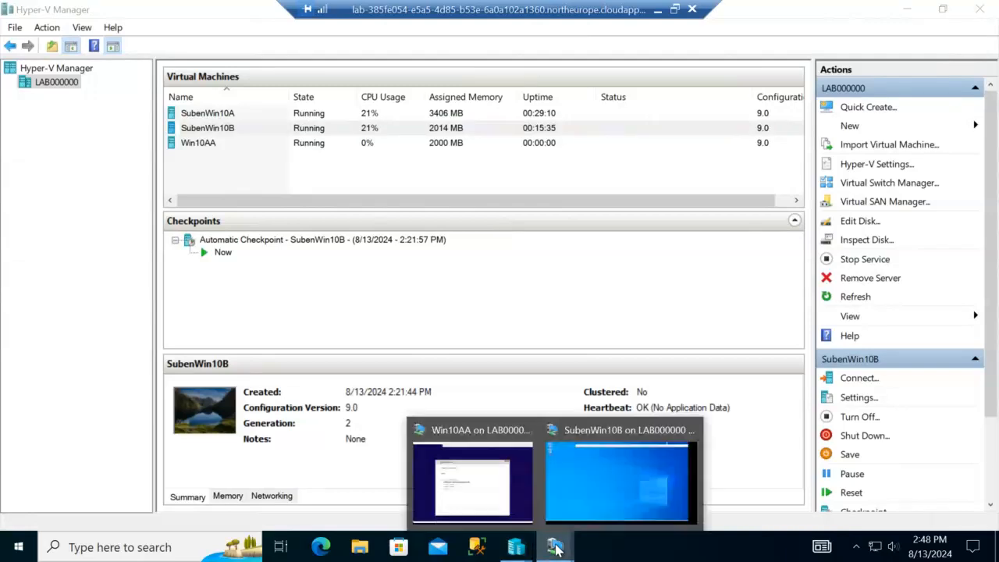
click(484, 503)
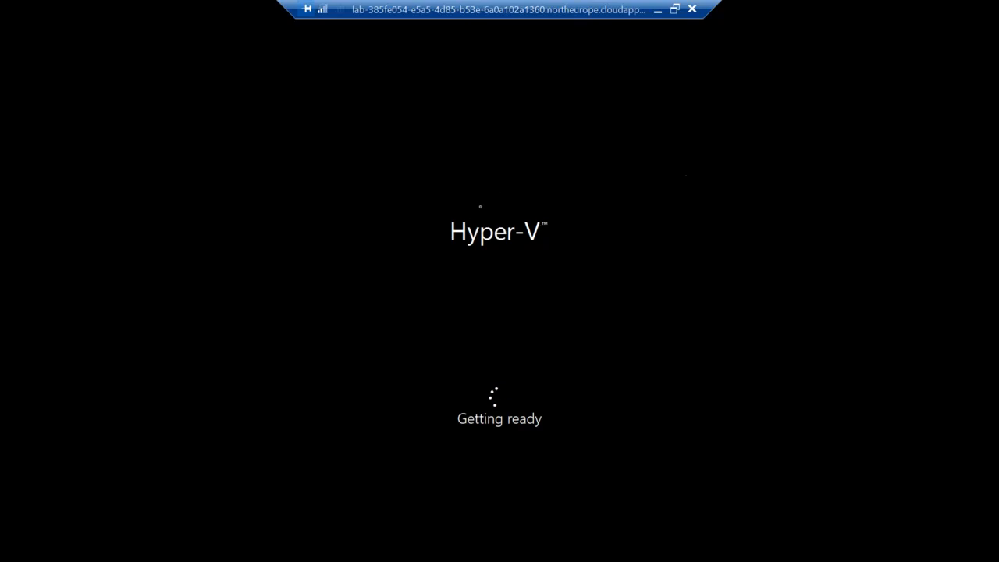
click(674, 11)
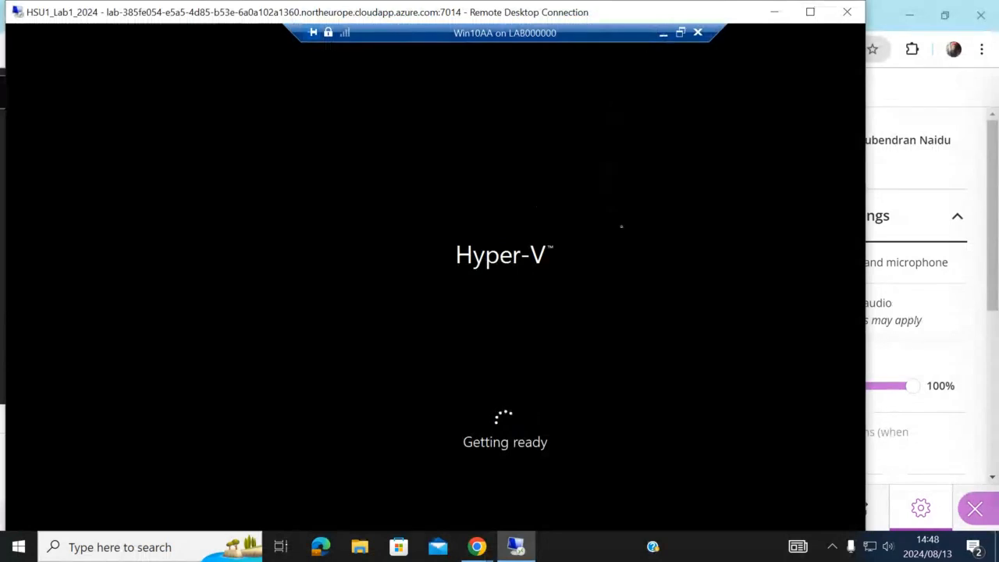
click(663, 34)
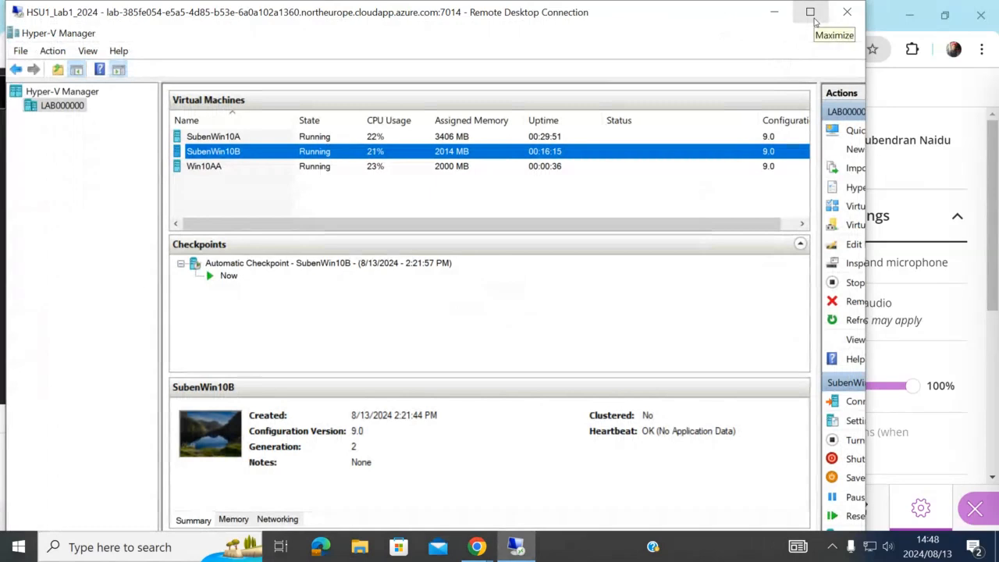
click(810, 12)
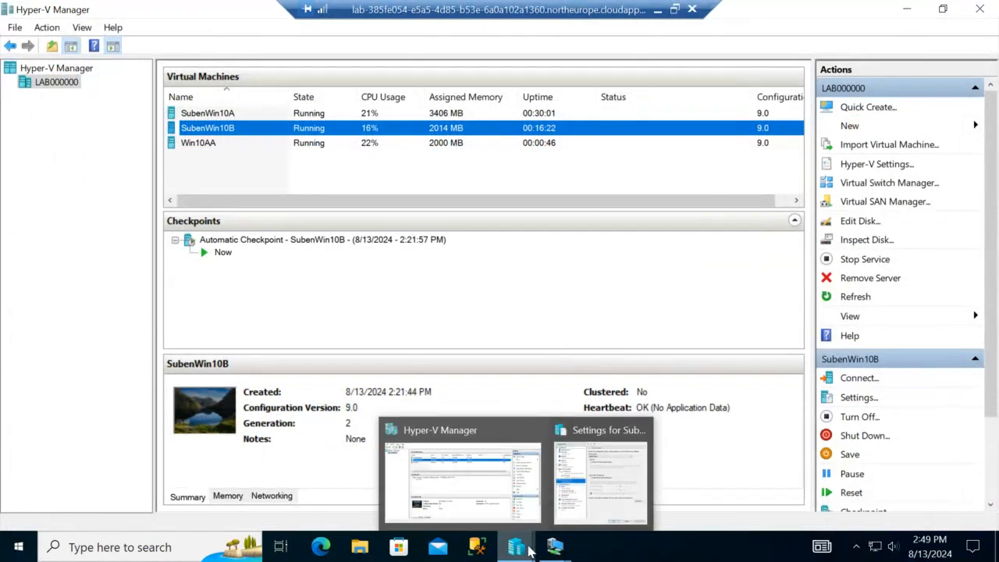
Step: Check Win10AA's Getting ready screen again, then minimize the remote lab session
click(555, 546)
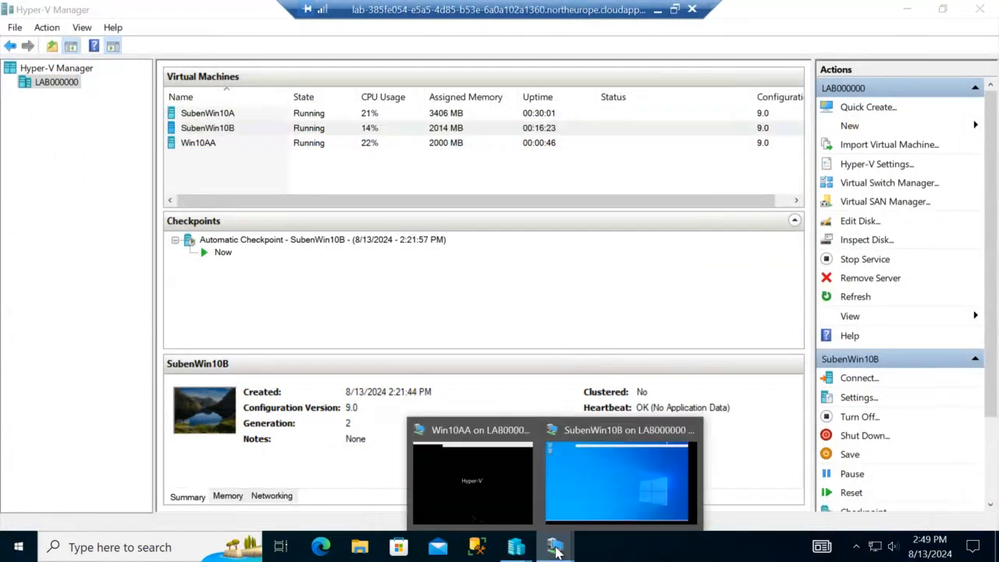
click(495, 491)
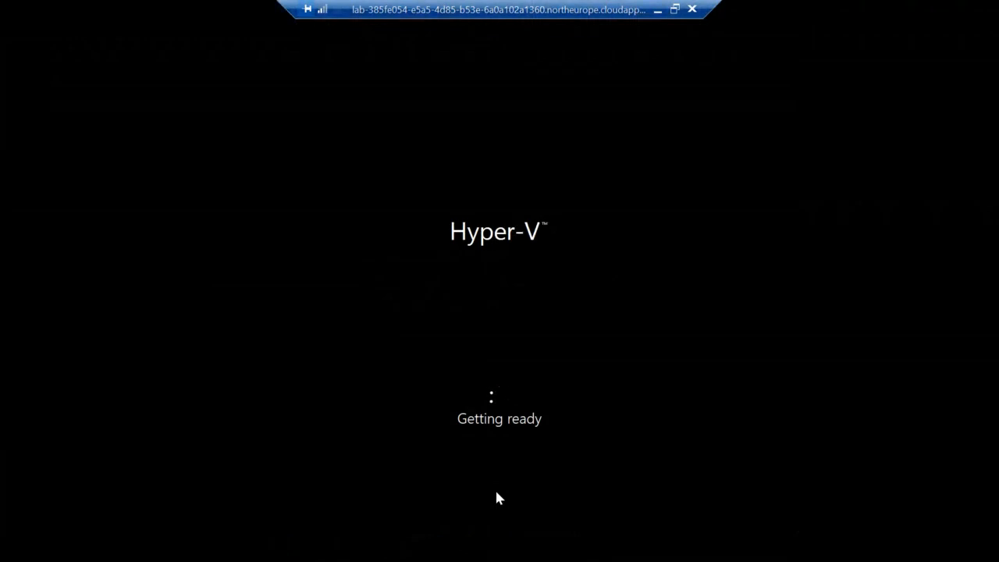
click(659, 13)
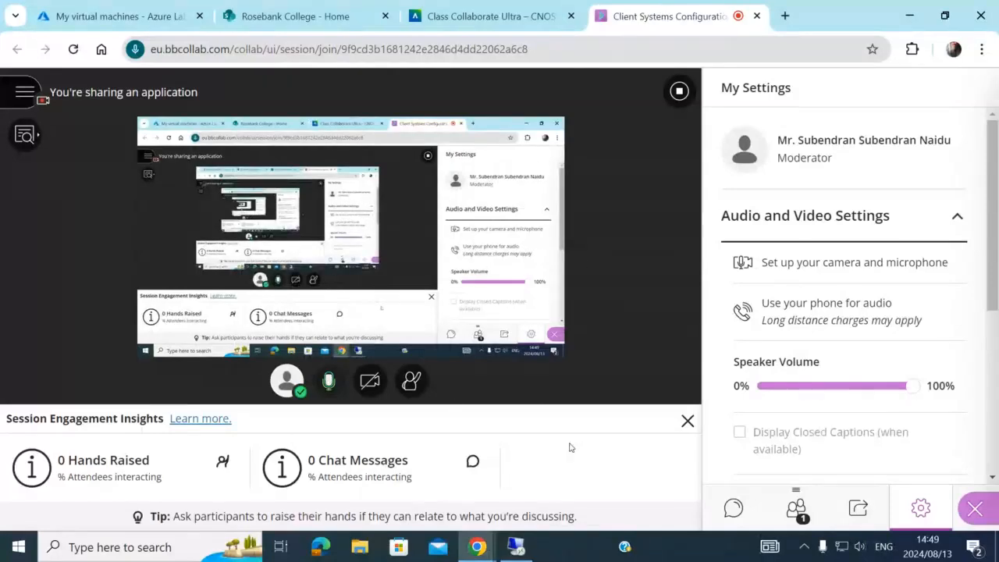